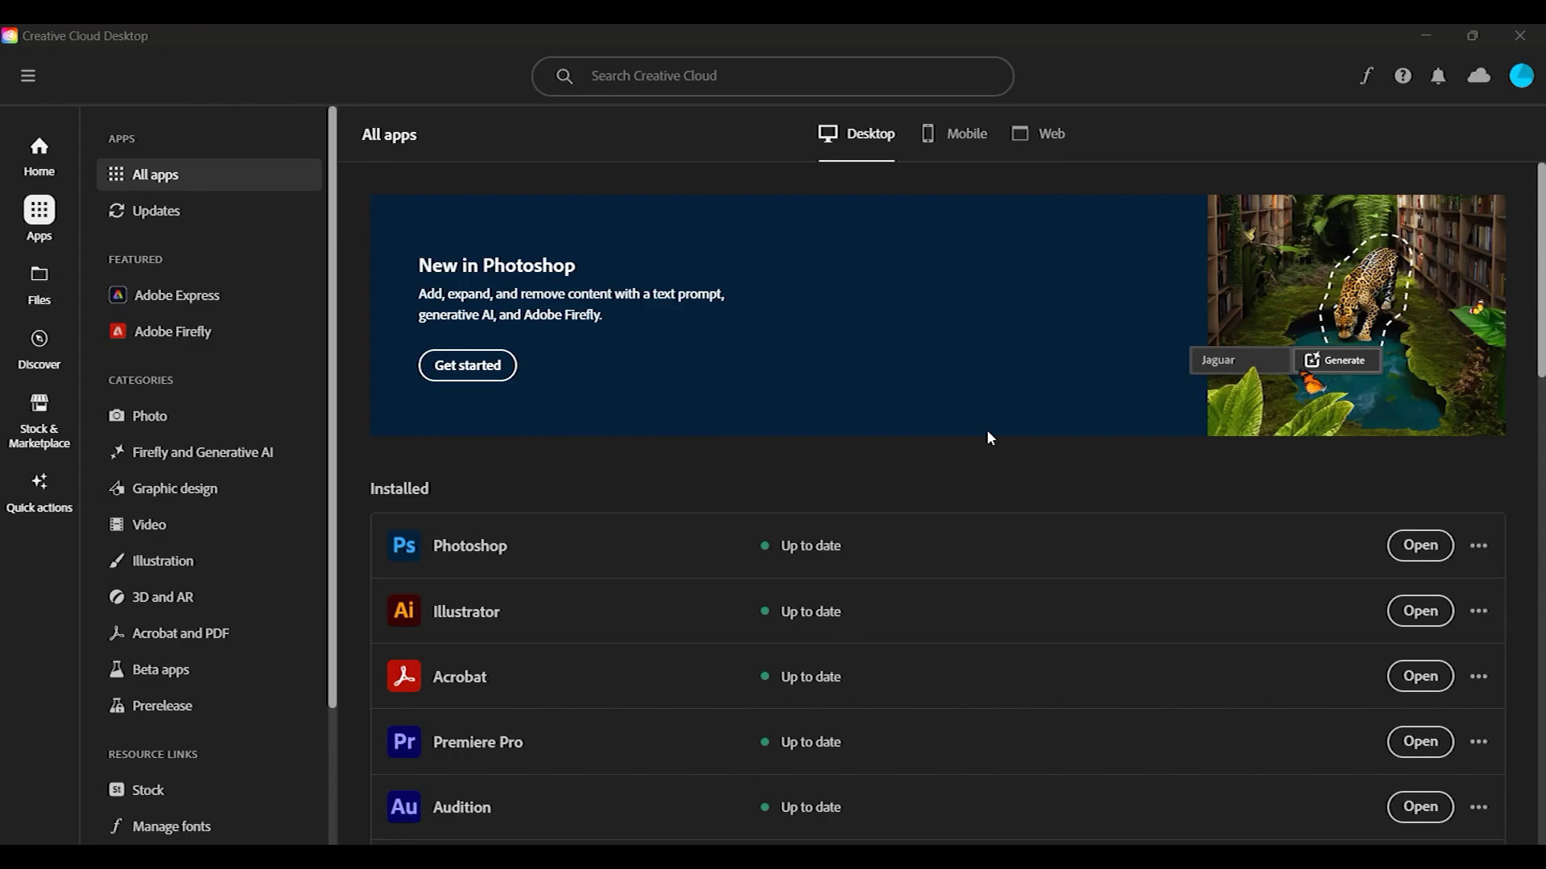
- Browse the desktop apps list, then switch All apps to the Mobile apps offering Send link
scroll(989, 437, "down", 4)
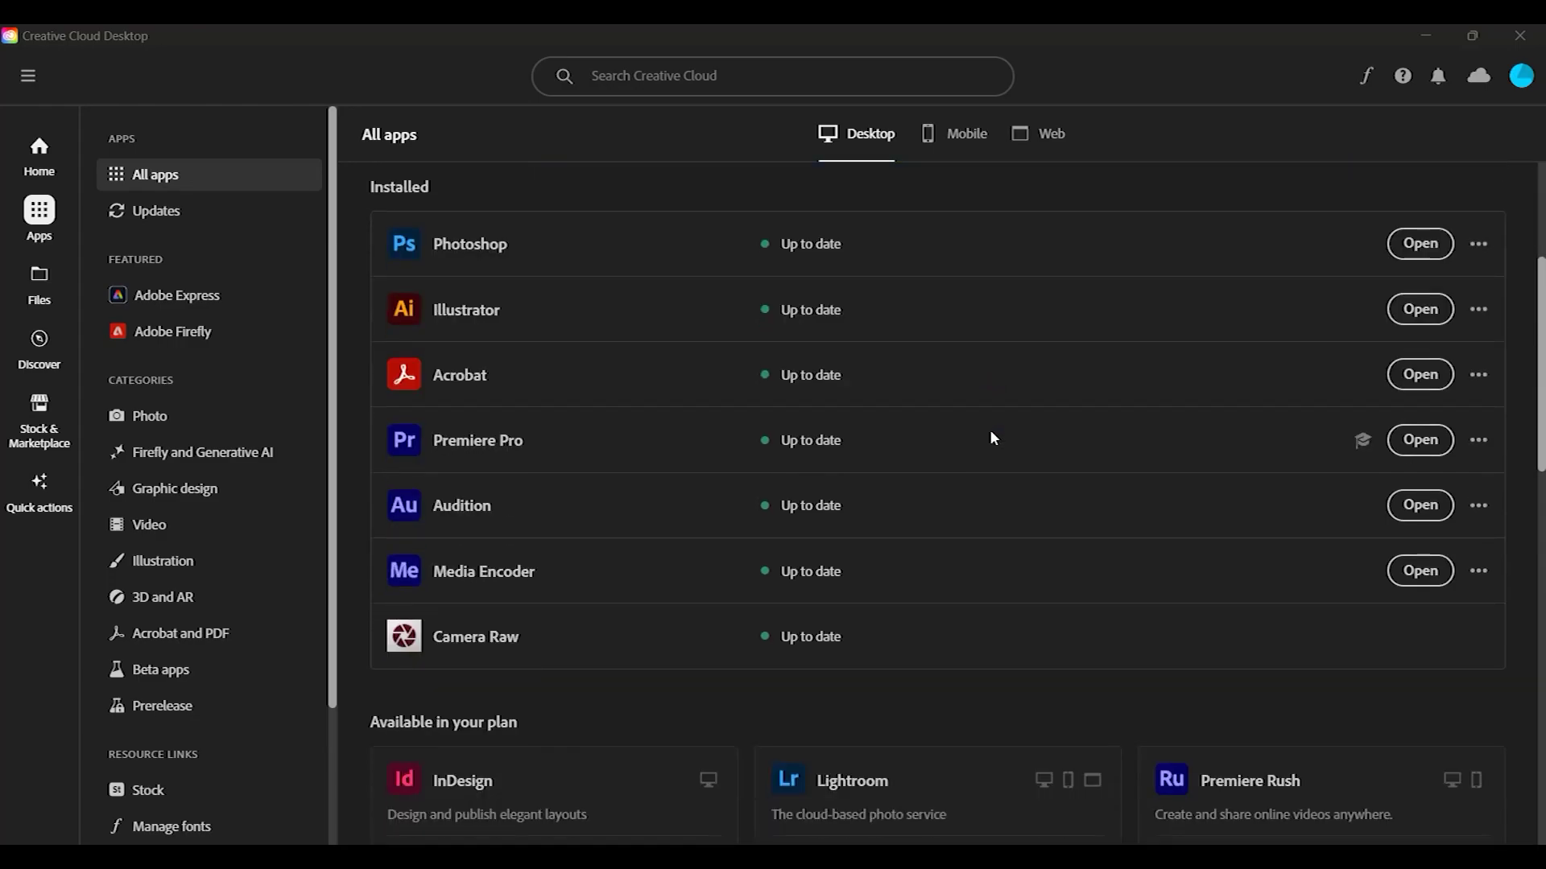
mouse_move(643, 309)
left_click(365, 203)
scroll(567, 644, "down", 1)
scroll(483, 563, "down", 3)
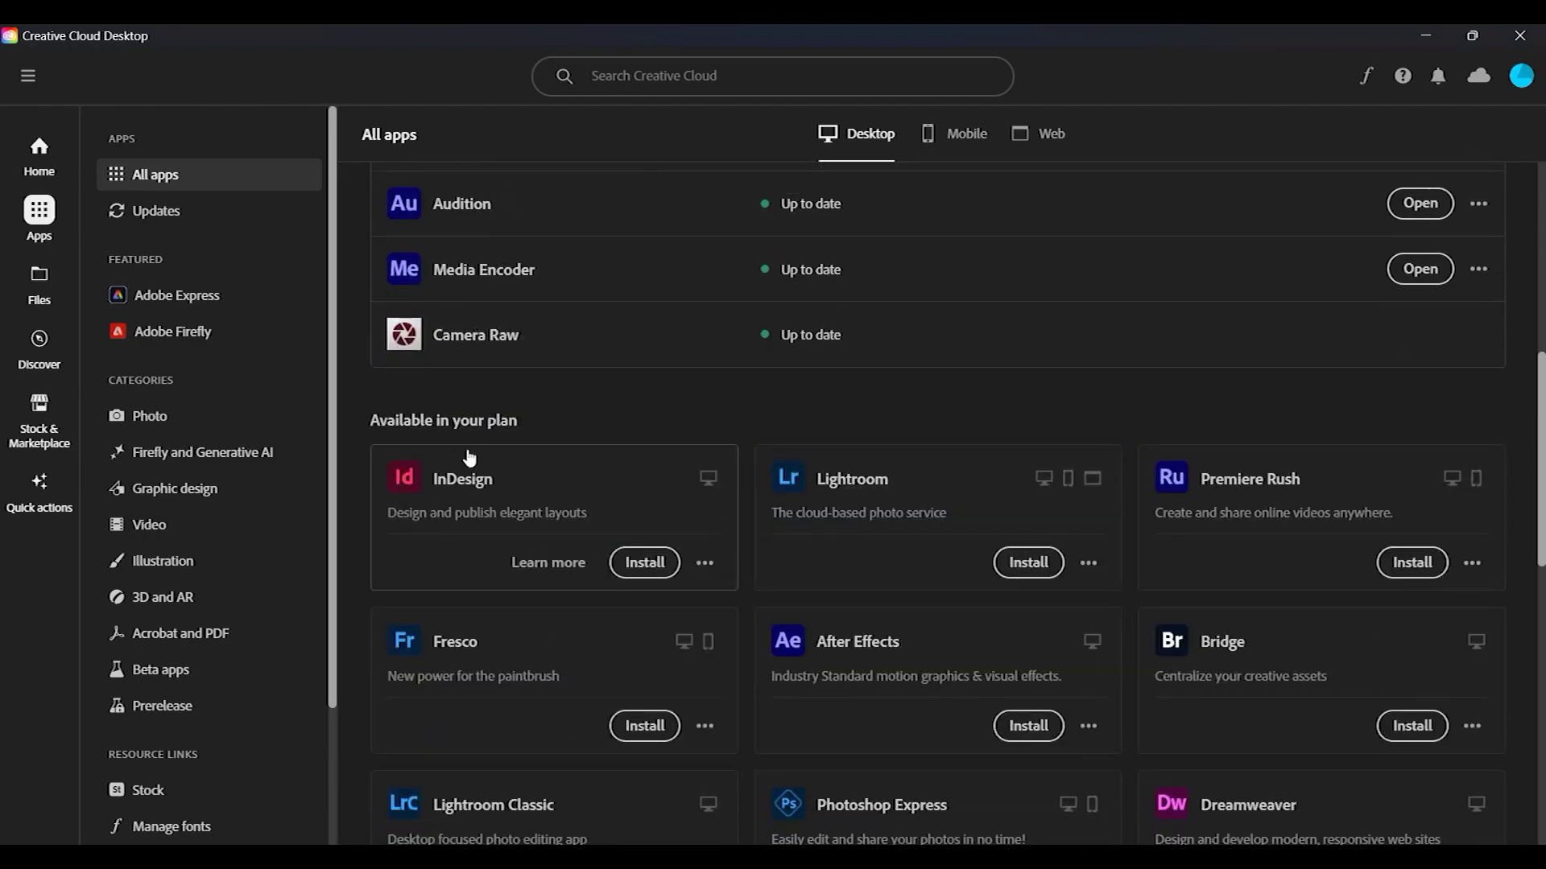
scroll(547, 412, "down", 3)
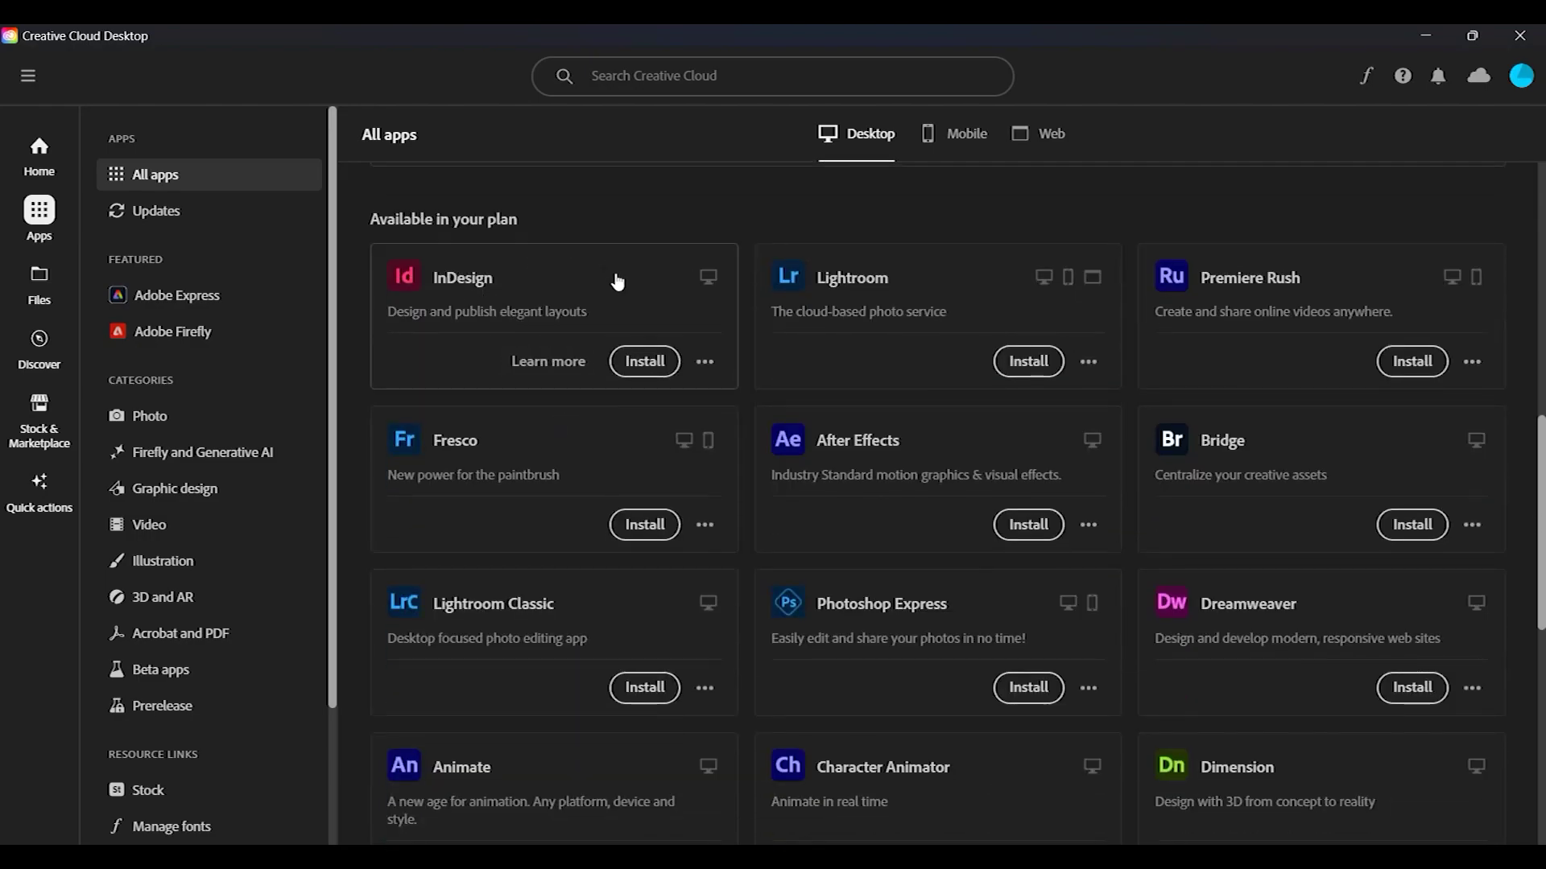
scroll(555, 219, "down", 5)
scroll(568, 338, "down", 4)
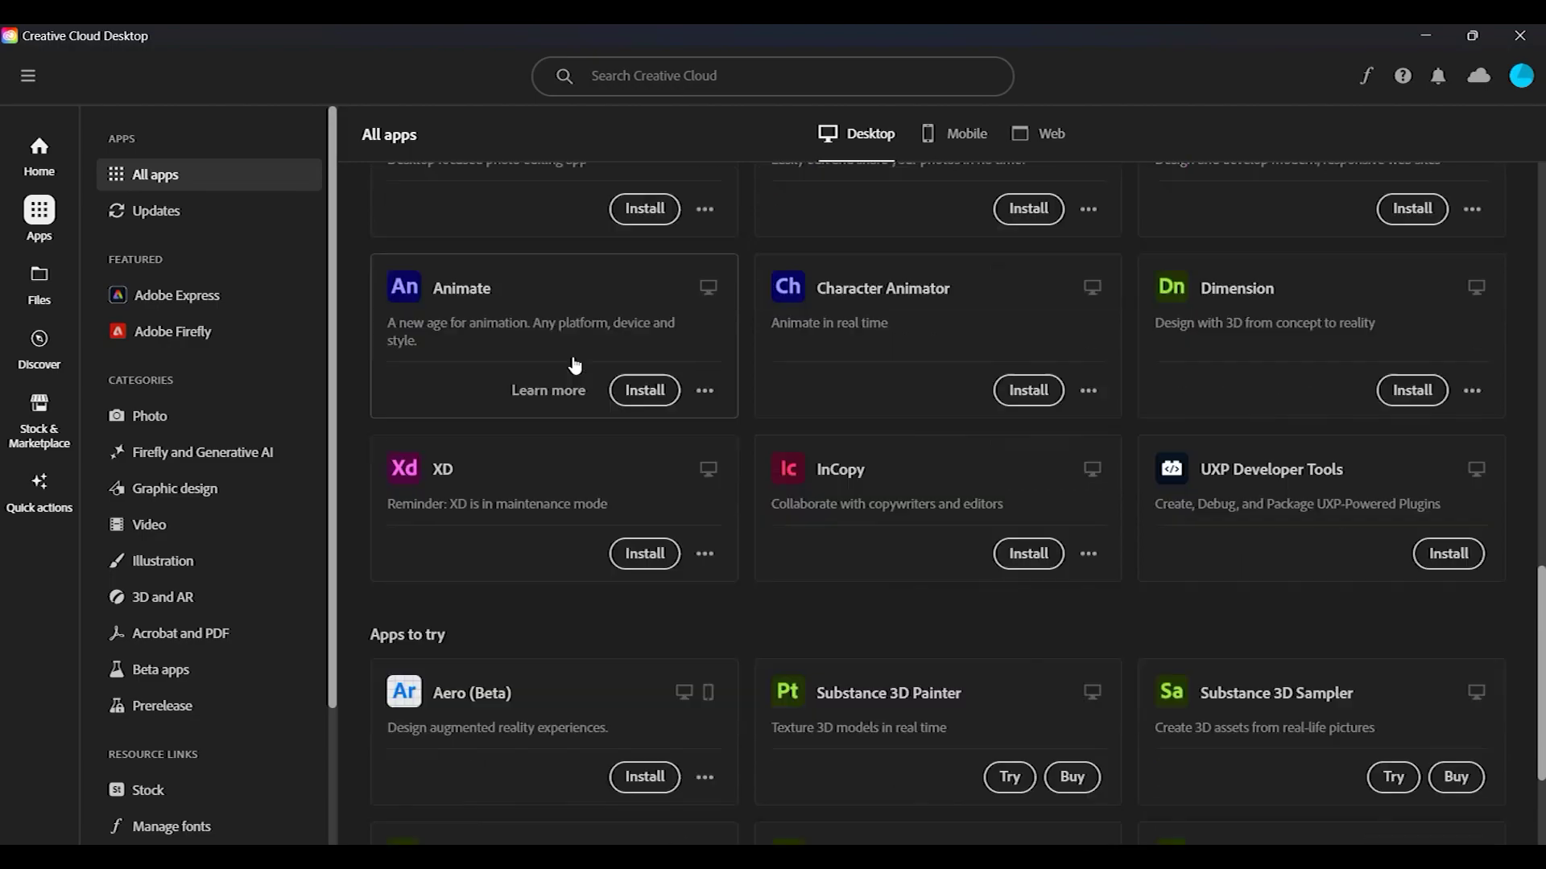
scroll(578, 366, "up", 9)
scroll(578, 369, "up", 10)
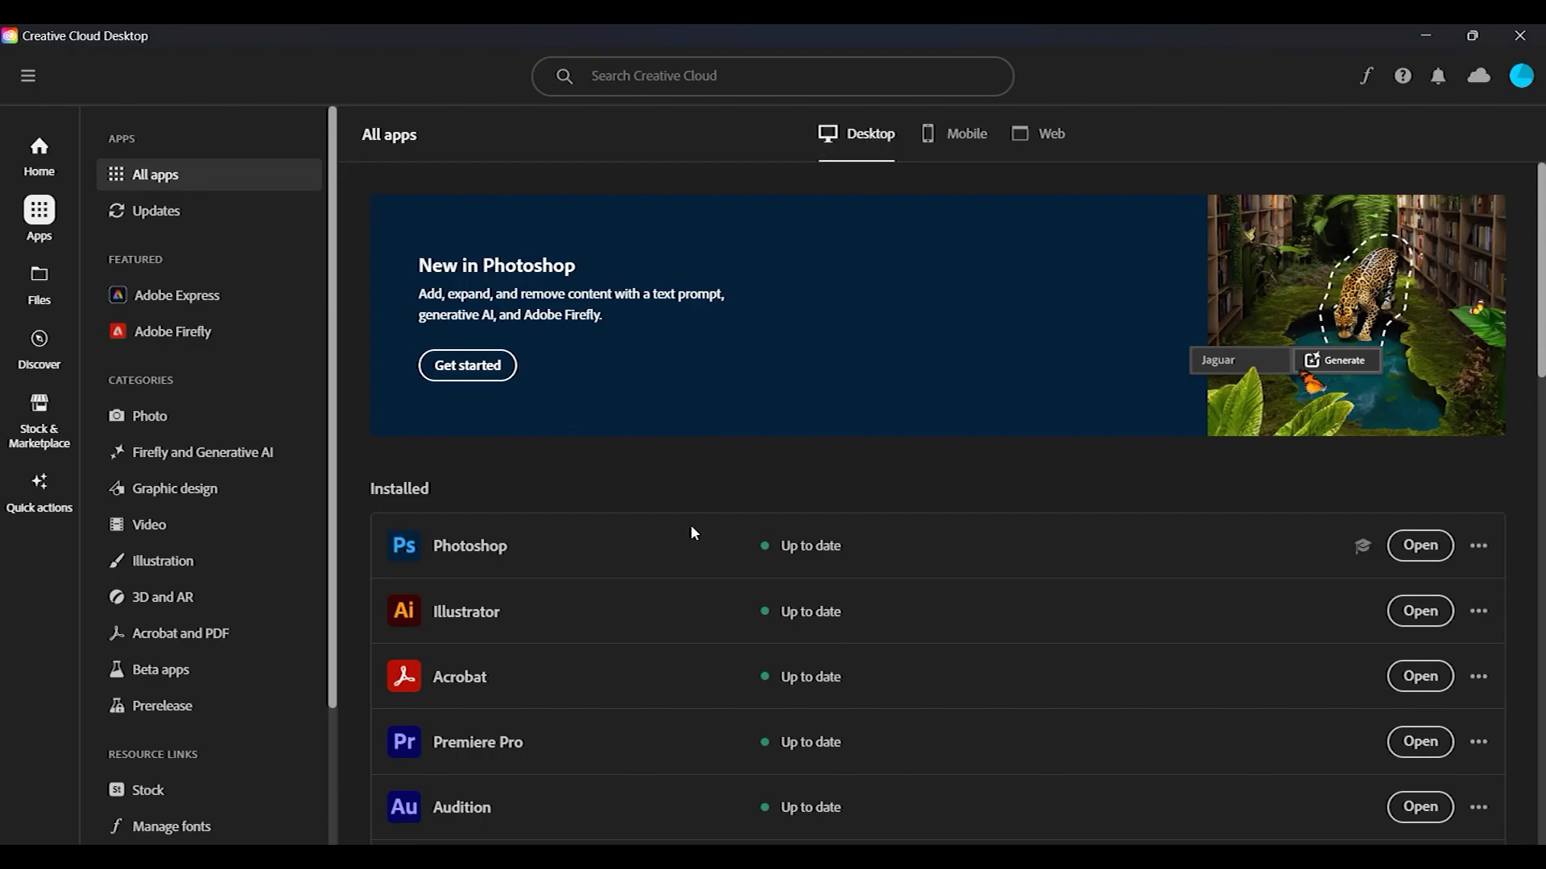
scroll(694, 533, "down", 5)
scroll(694, 533, "down", 5)
scroll(694, 533, "down", 7)
scroll(694, 533, "up", 11)
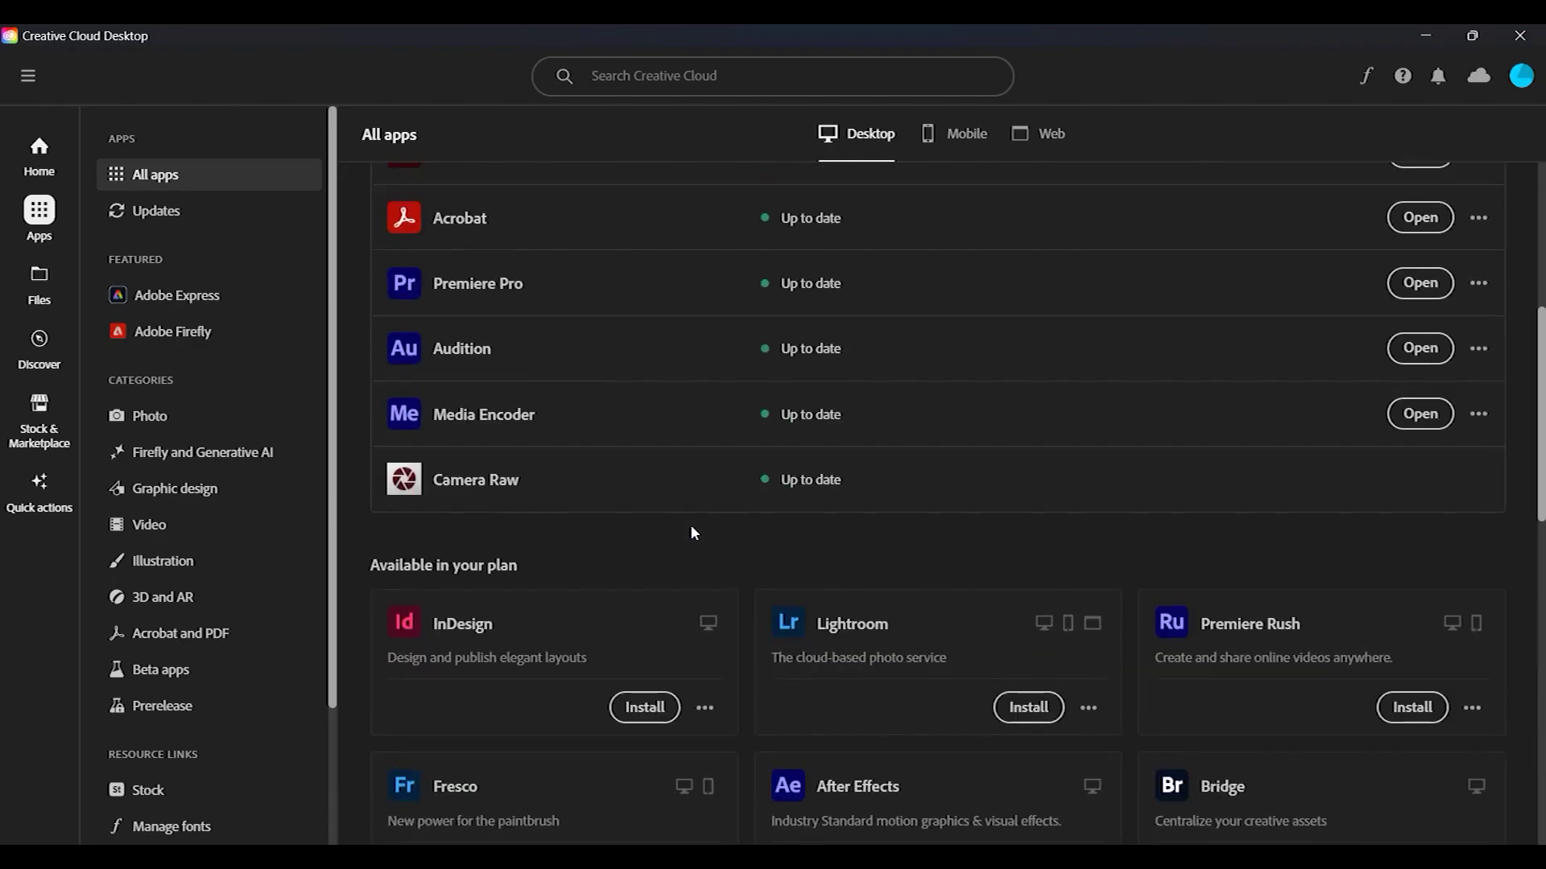
scroll(694, 533, "up", 6)
left_click(954, 135)
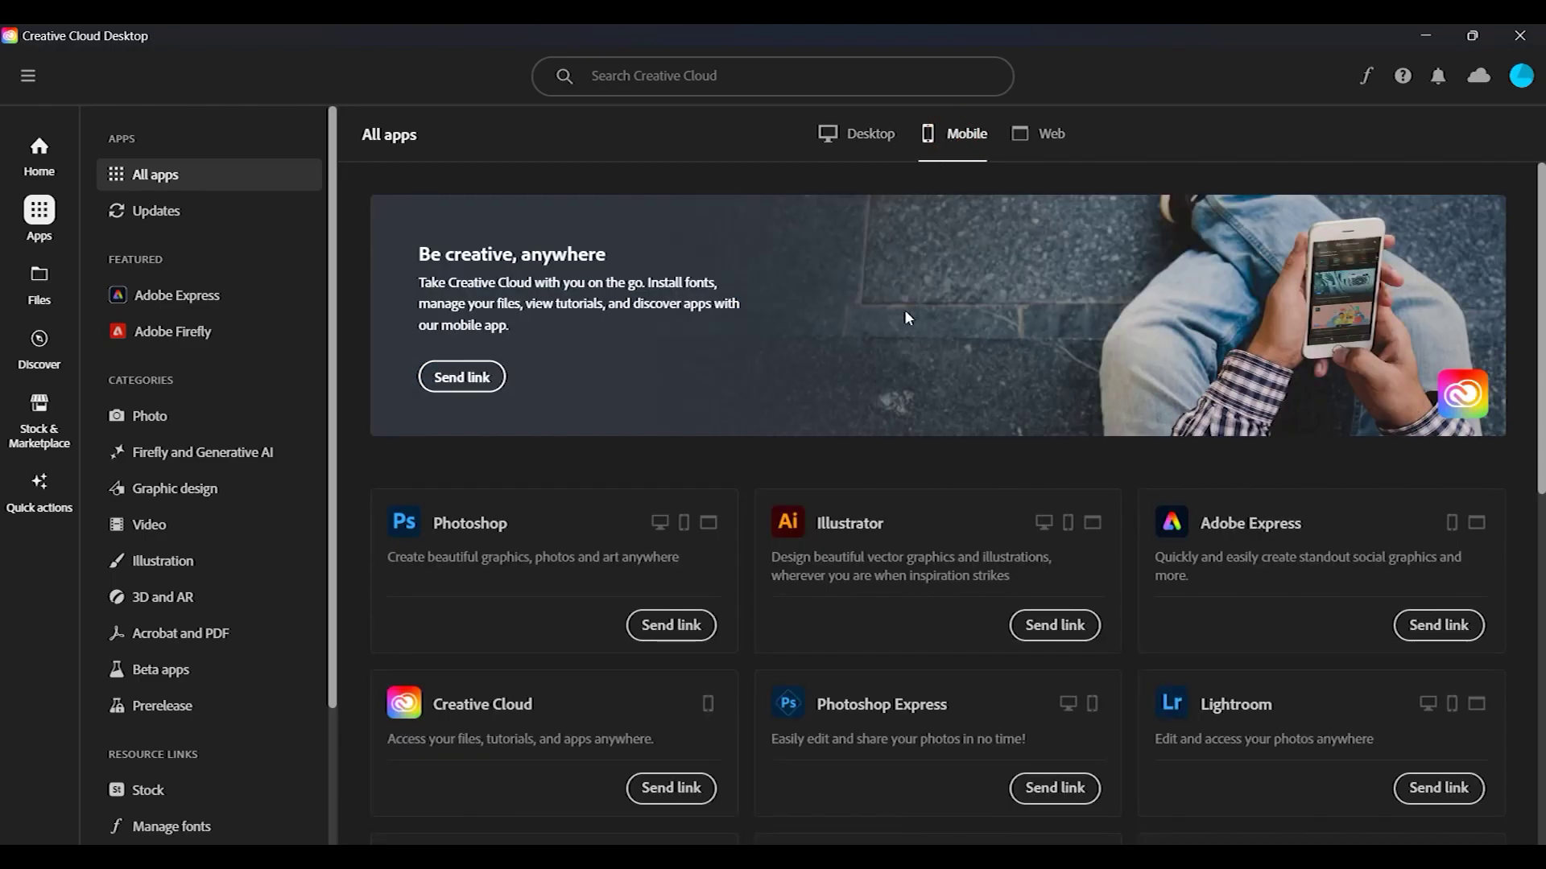
- Switch the All apps list to the Web apps
scroll(907, 318, "down", 3)
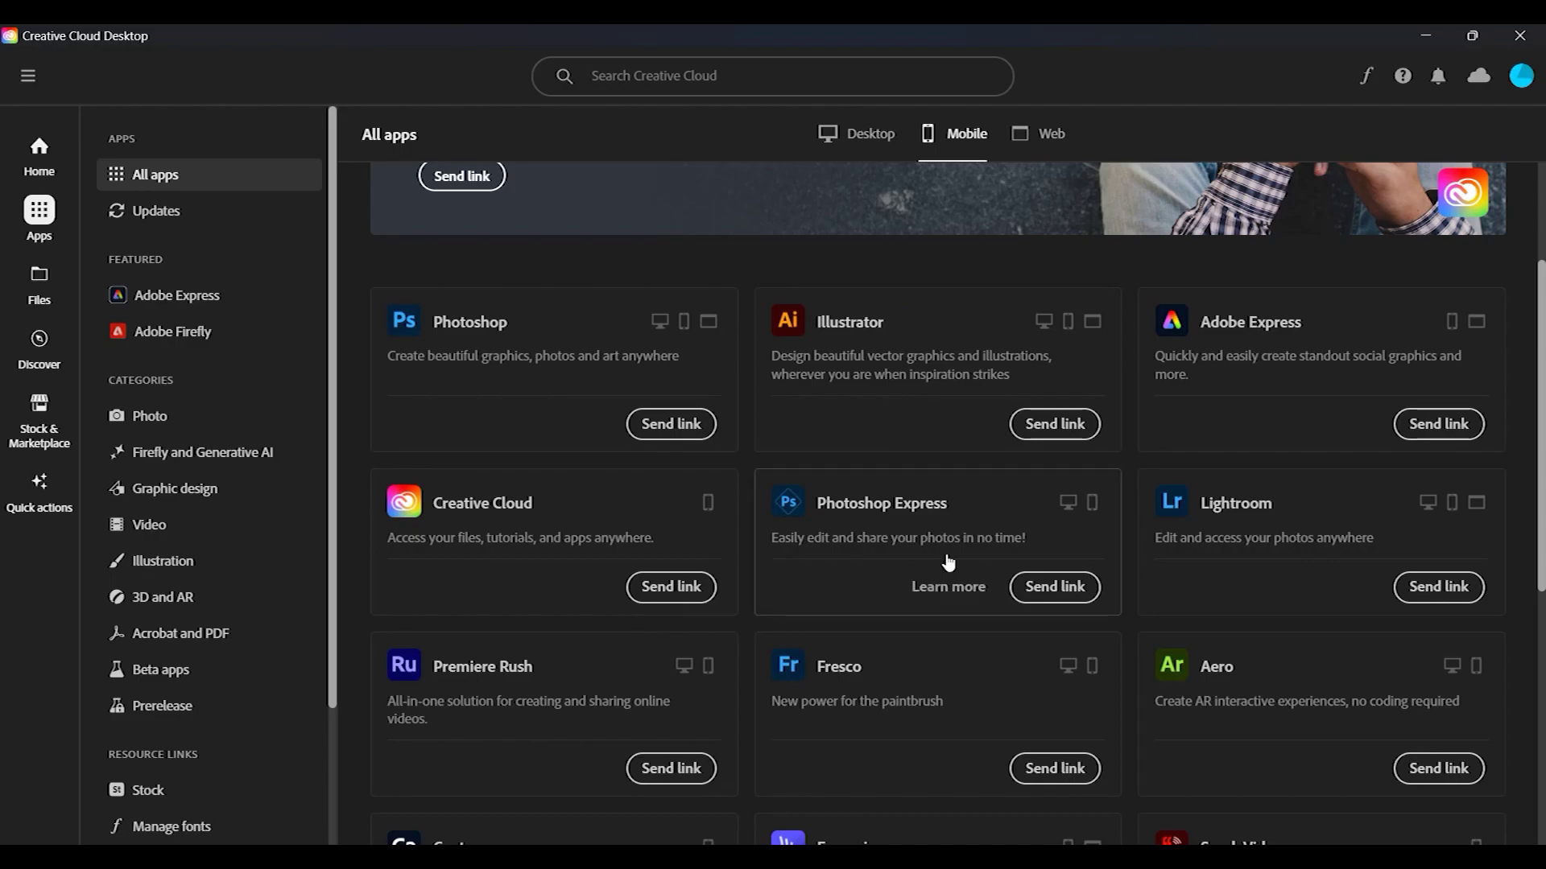
scroll(948, 564, "down", 3)
scroll(948, 563, "down", 2)
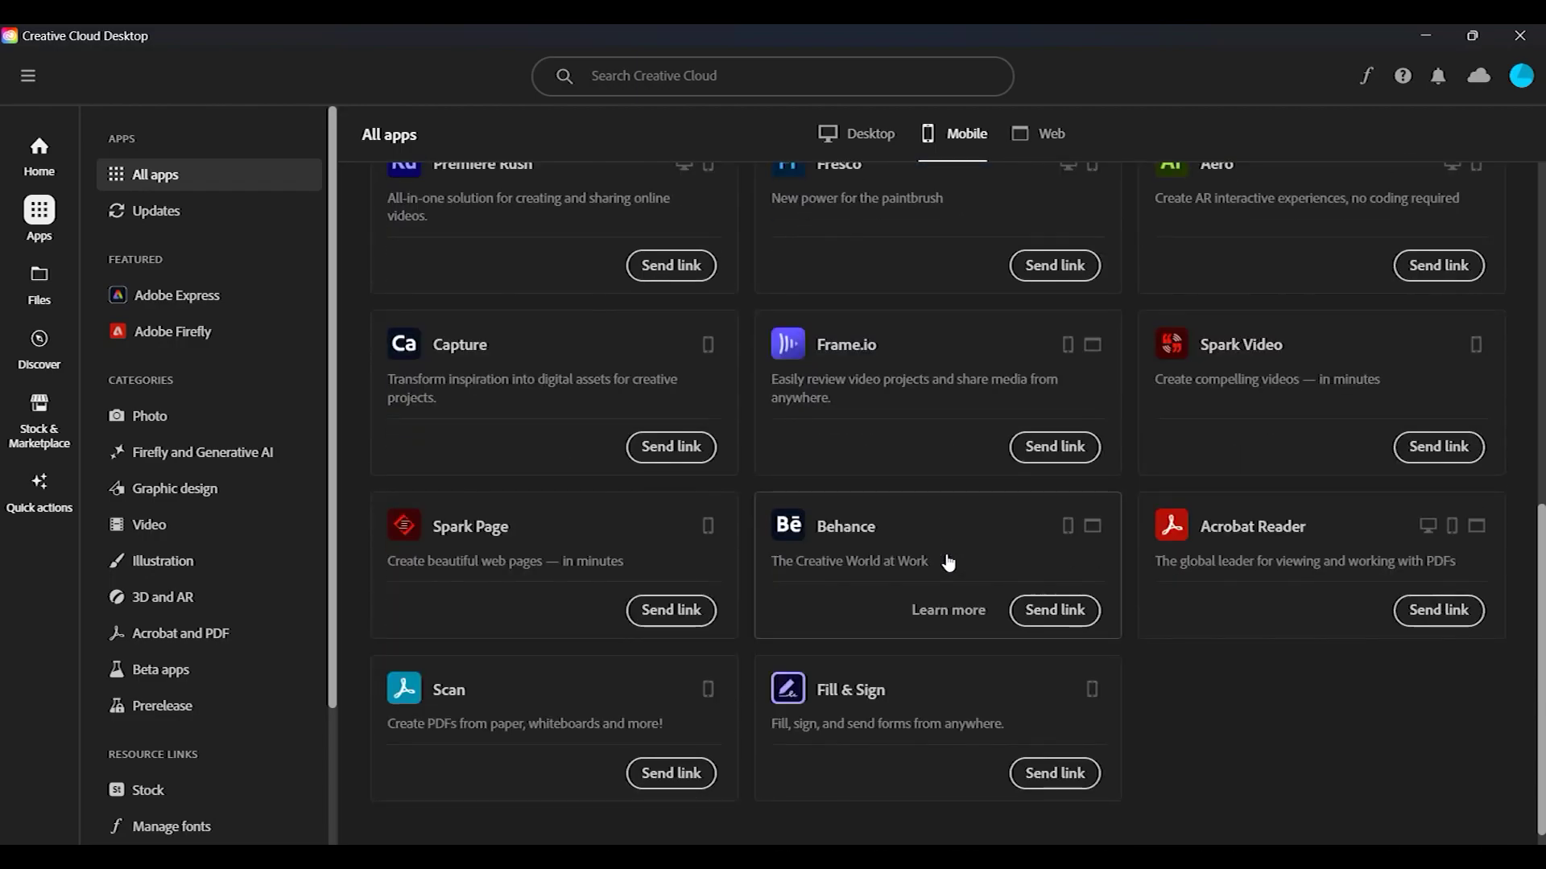
scroll(948, 563, "up", 10)
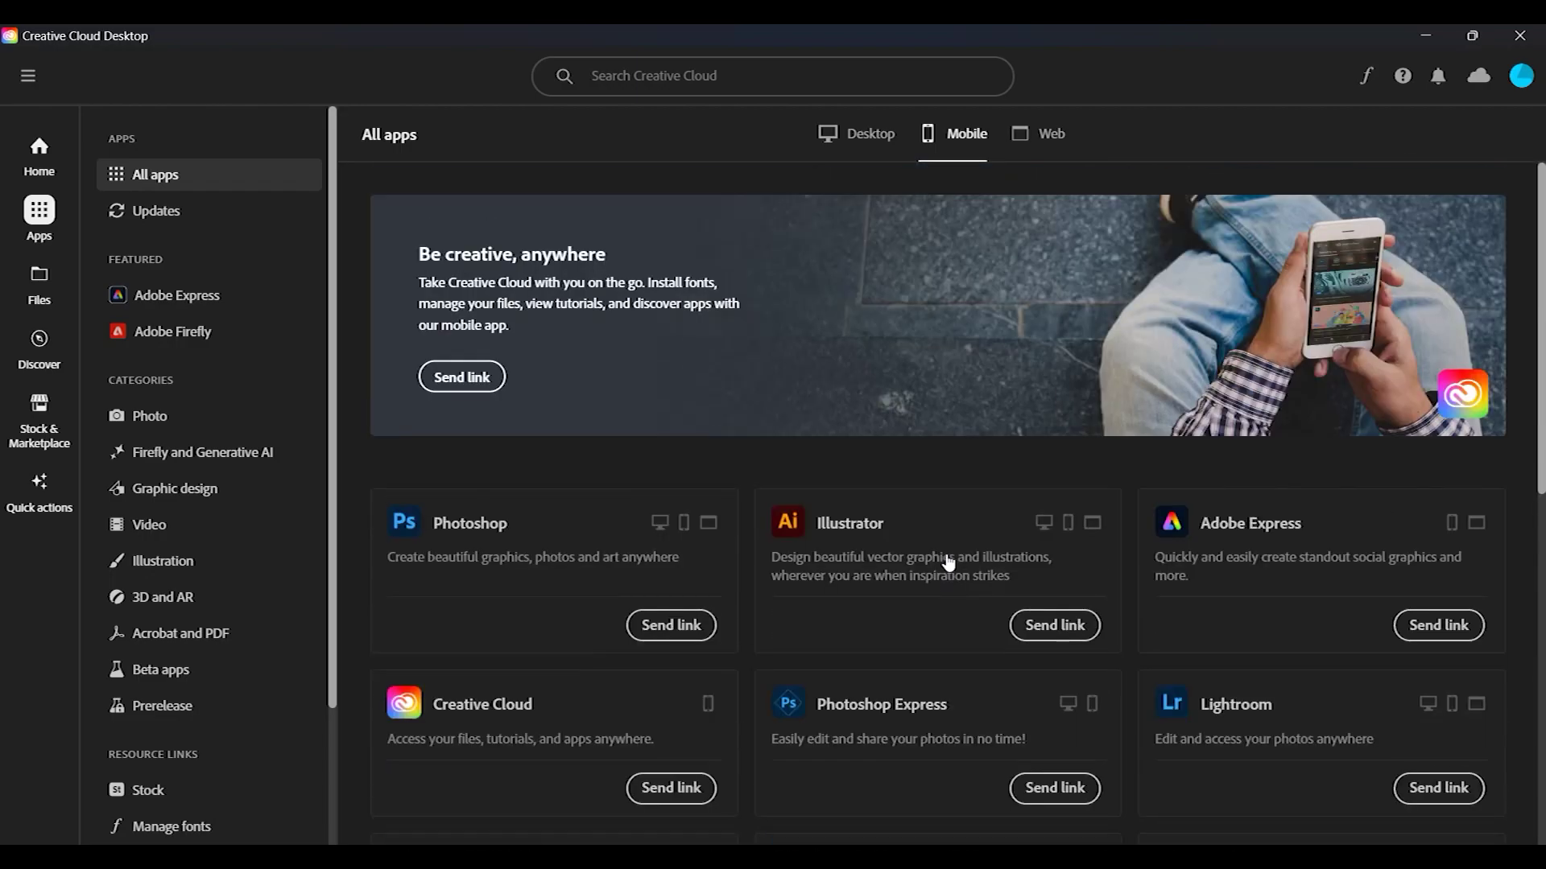
left_click(1059, 142)
- Launch Photoshop on the web from its card in the Web list
scroll(990, 350, "down", 4)
scroll(989, 349, "down", 5)
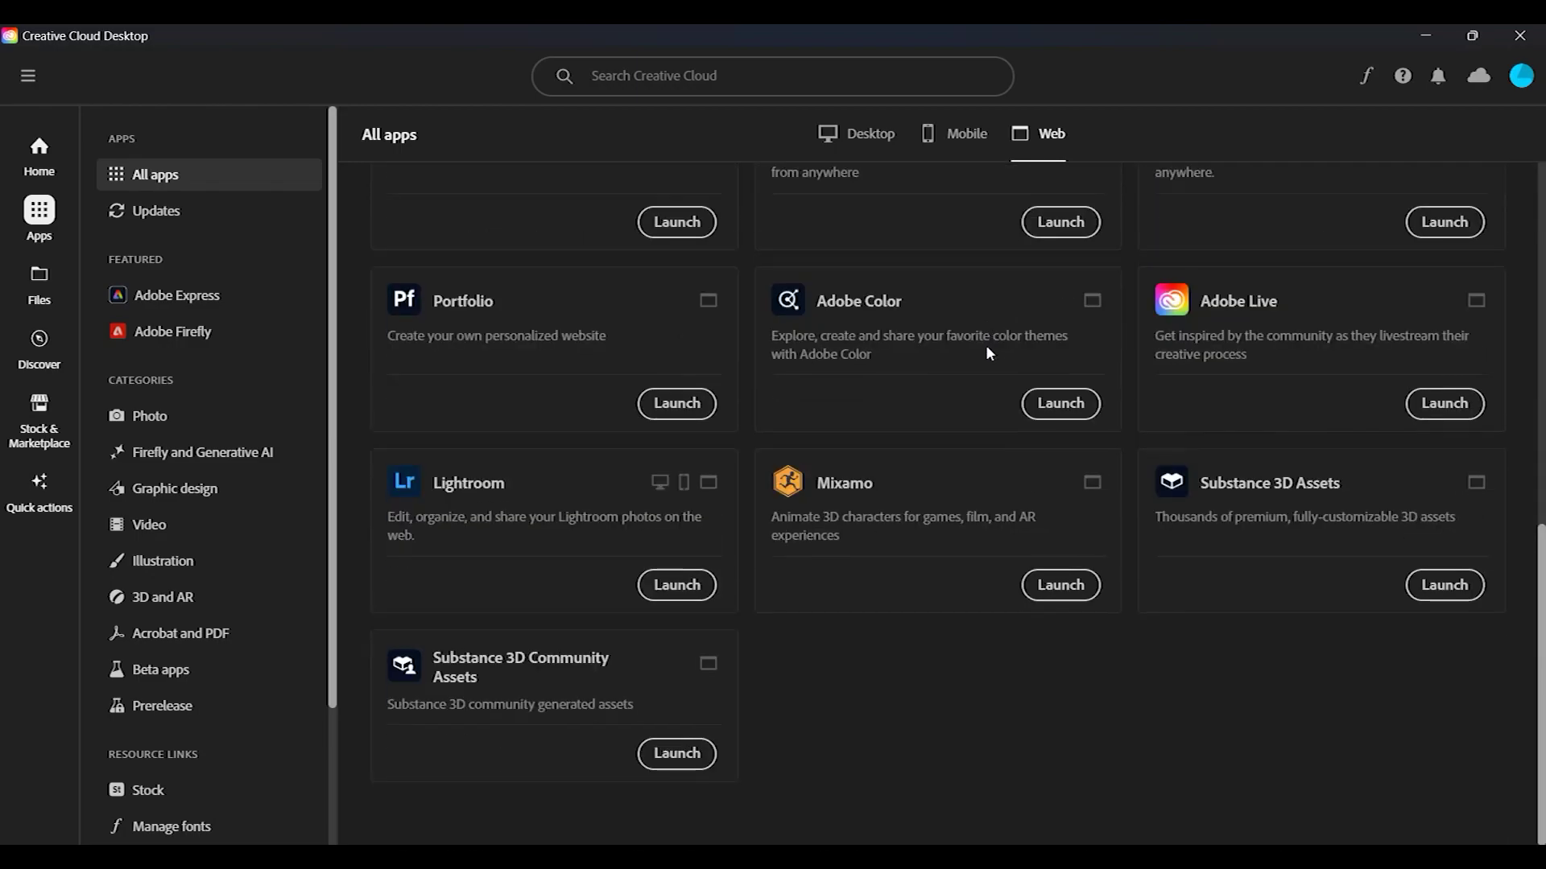
scroll(989, 350, "up", 8)
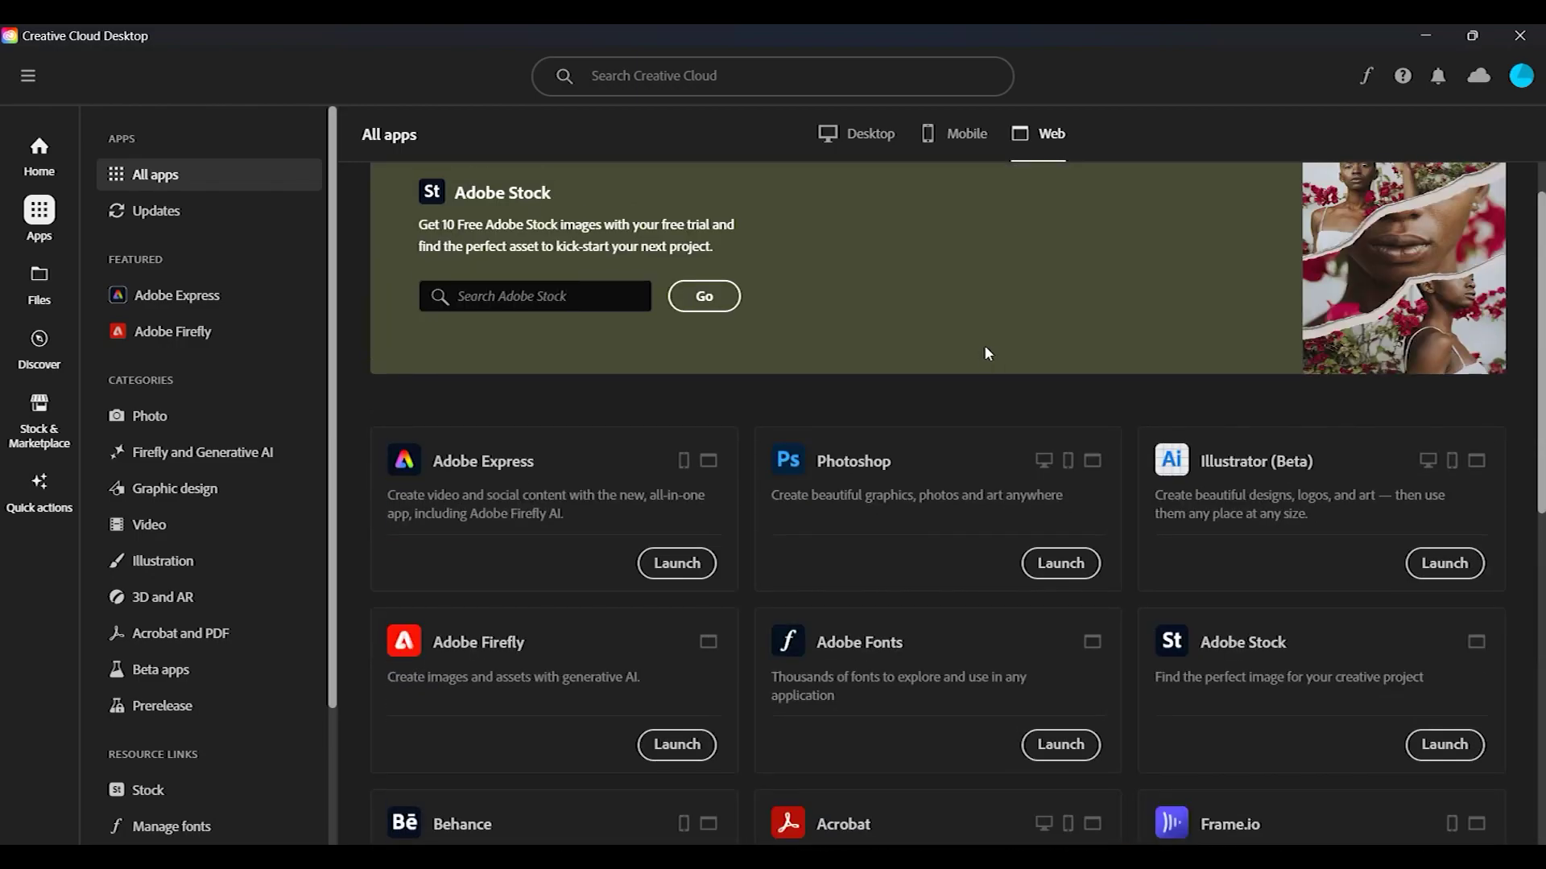
mouse_move(937, 507)
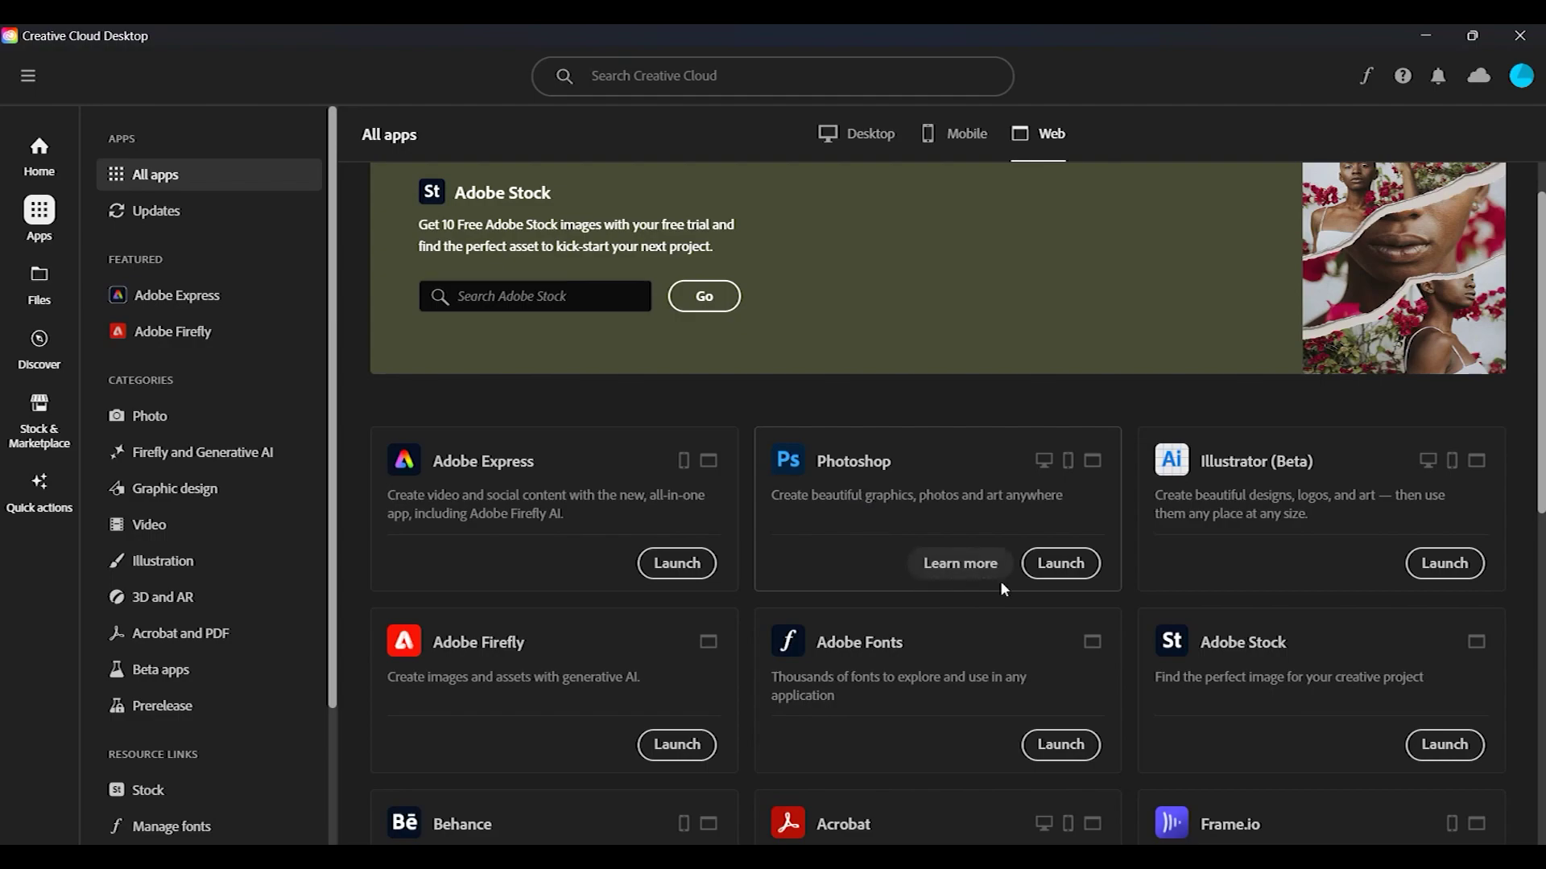
left_click(1043, 567)
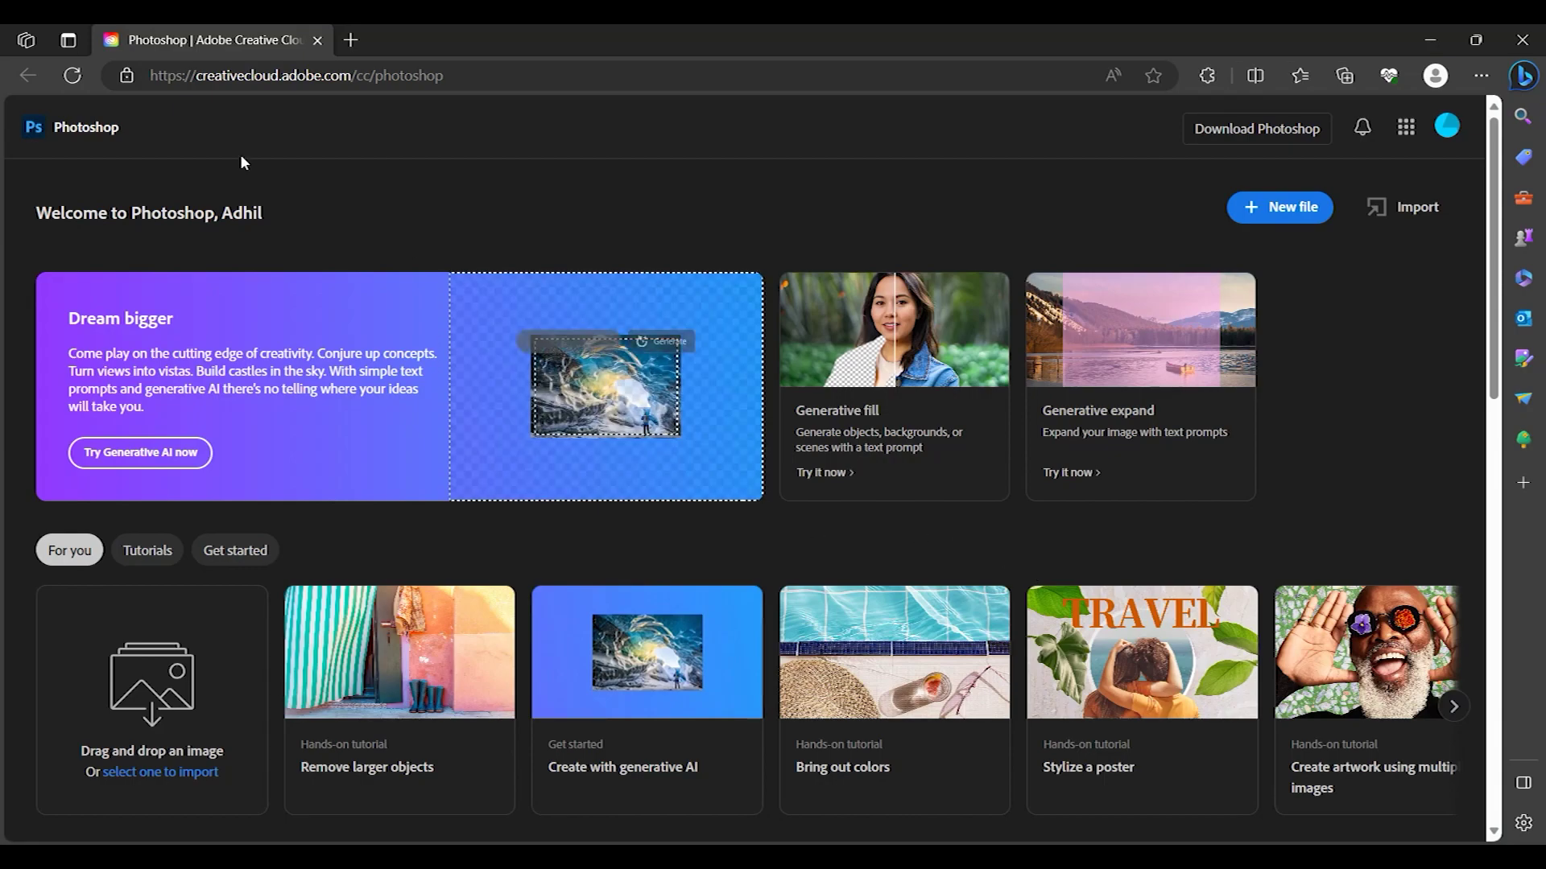
- Start a new file from Photoshop's web home page, which also brings up desktop Photoshop
left_click(1252, 207)
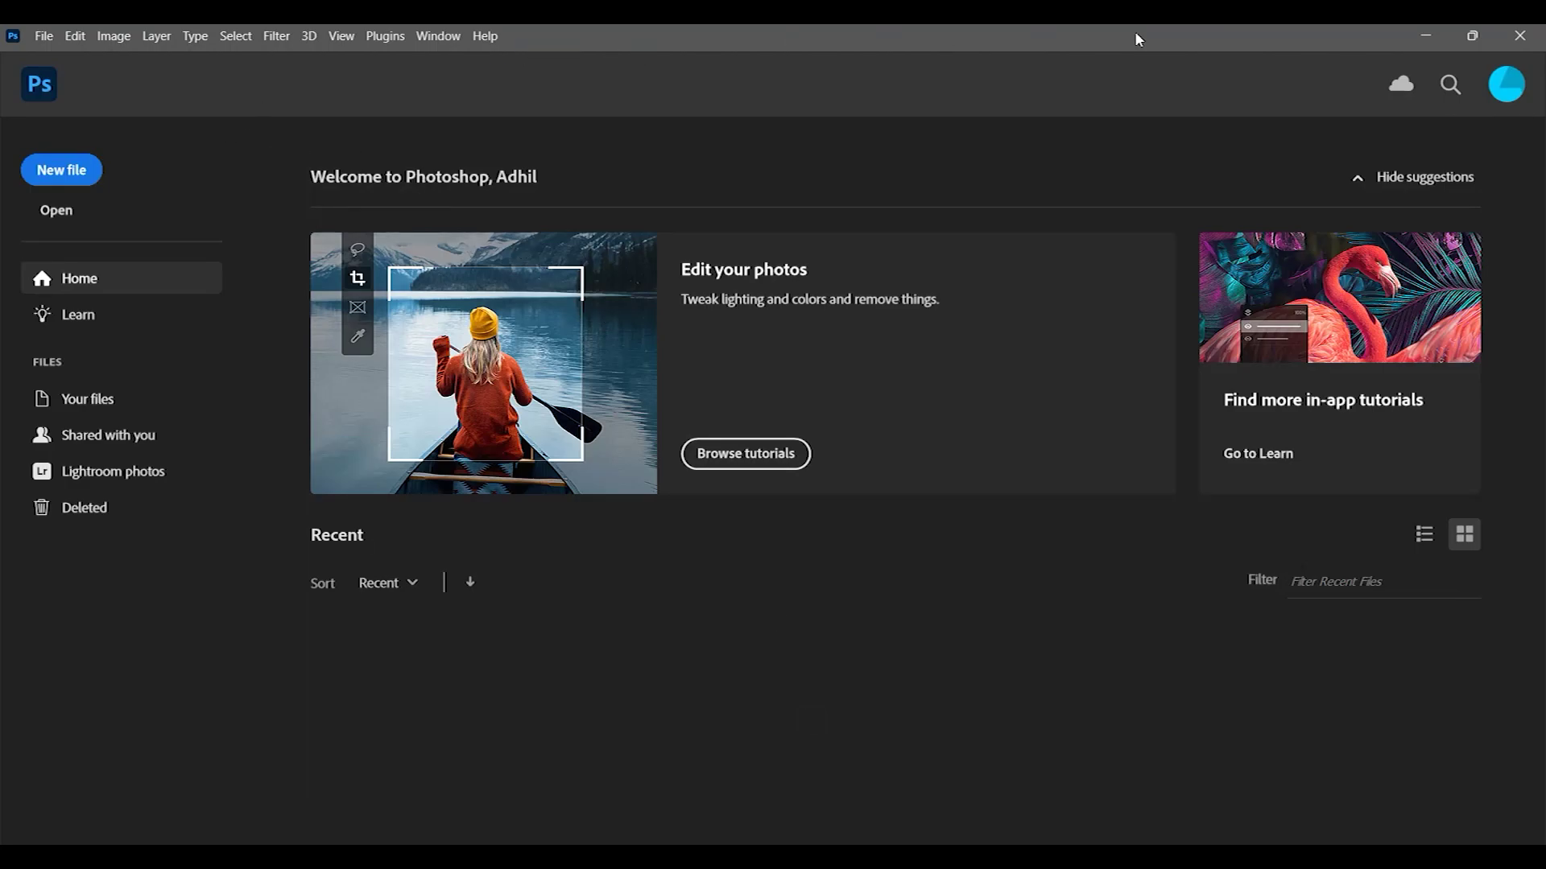
- Restore down the desktop Photoshop window and move it aside to reveal the create-file page
left_click(1486, 52)
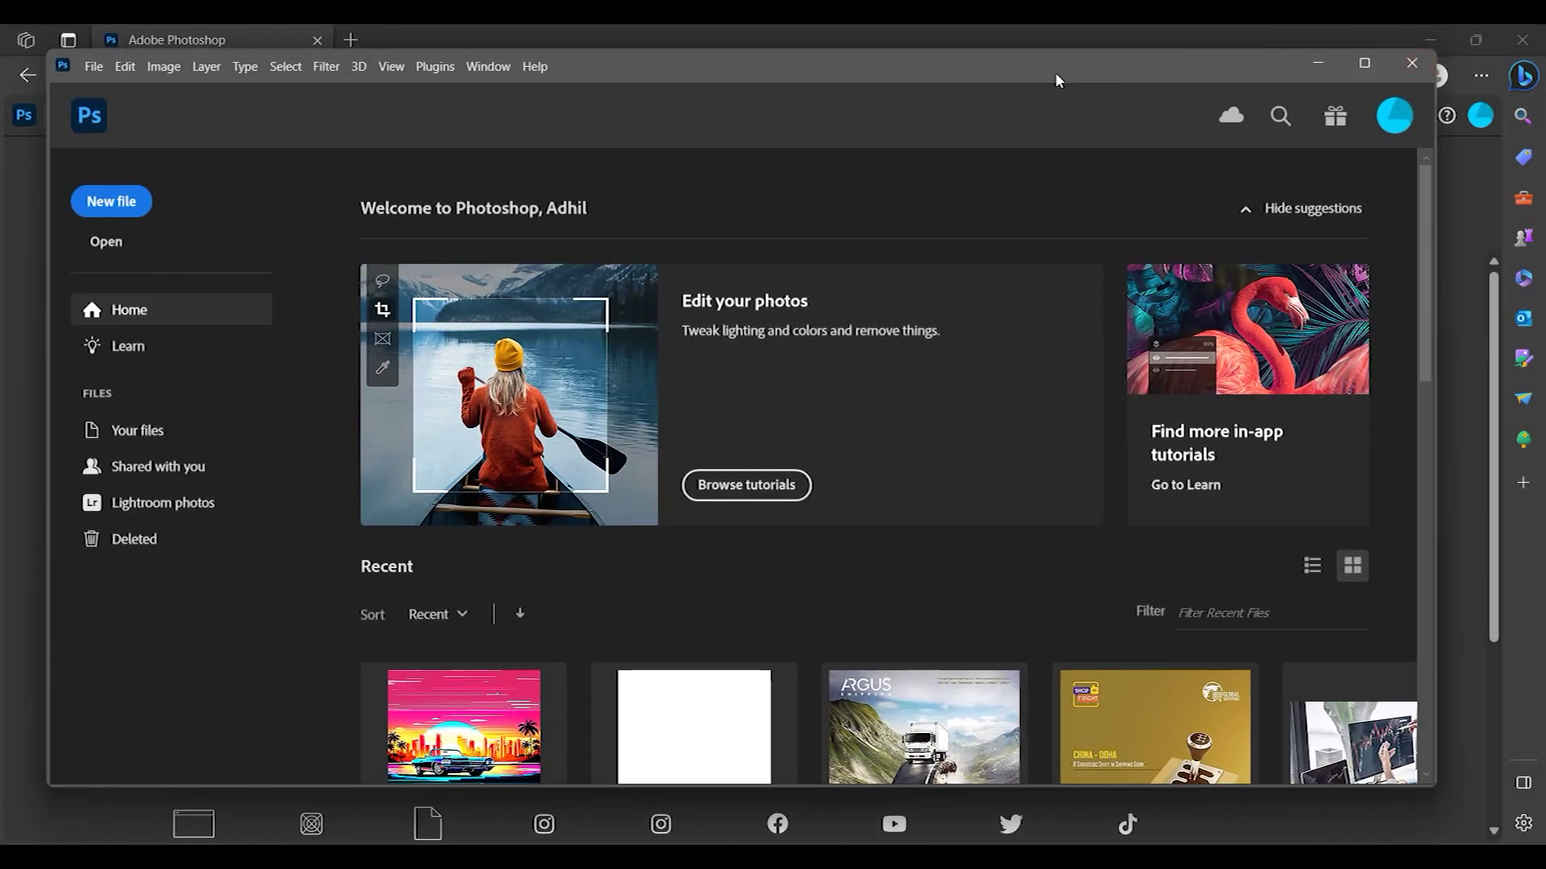
left_click_drag(1055, 71, 1205, 69)
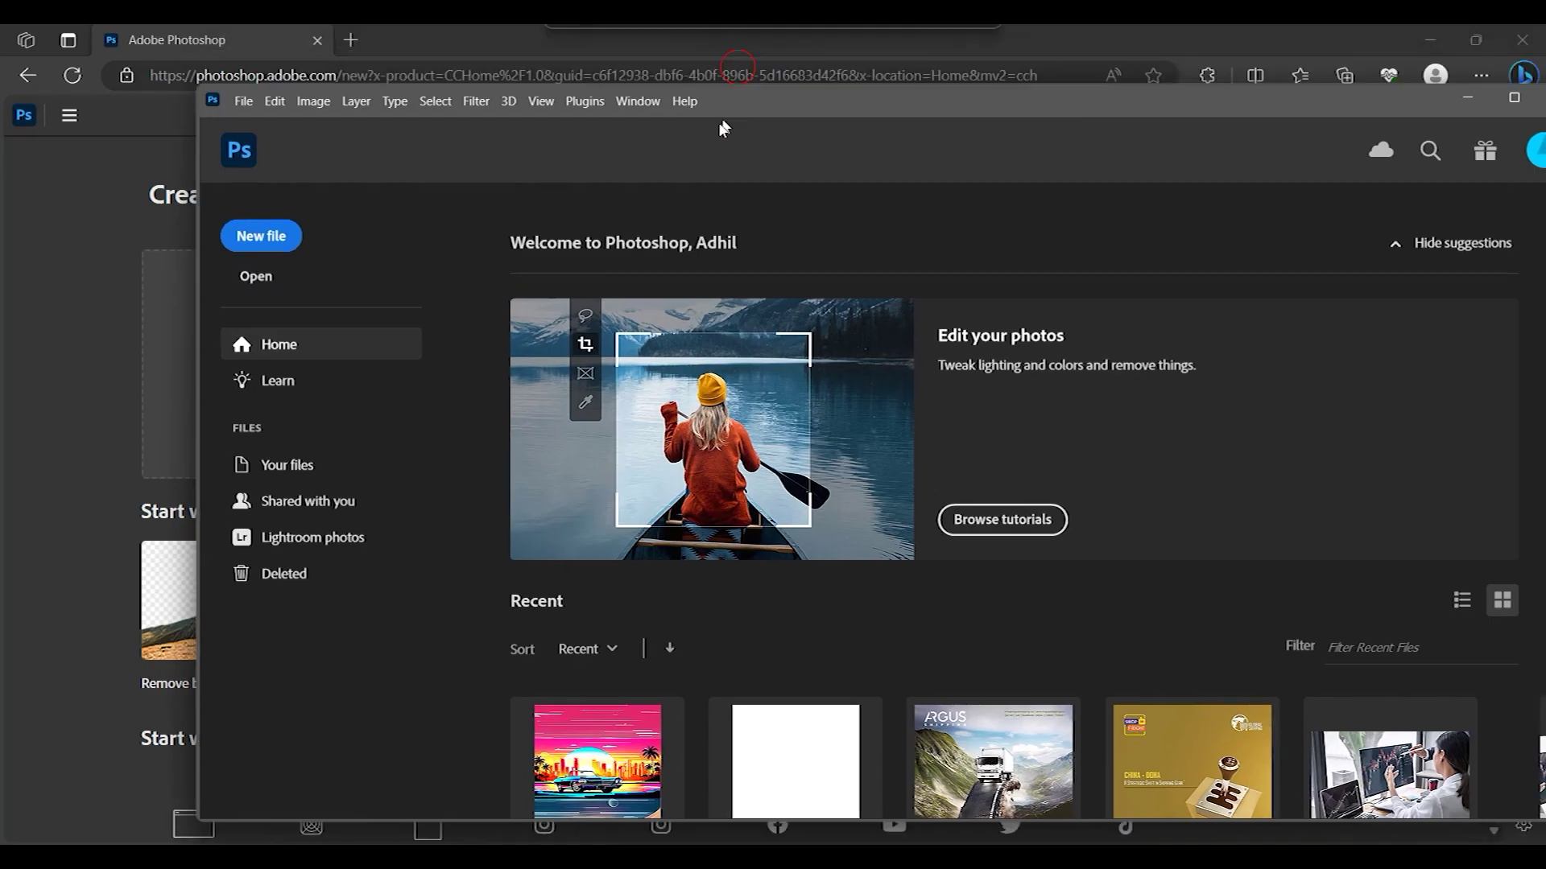
left_click_drag(674, 90, 578, 236)
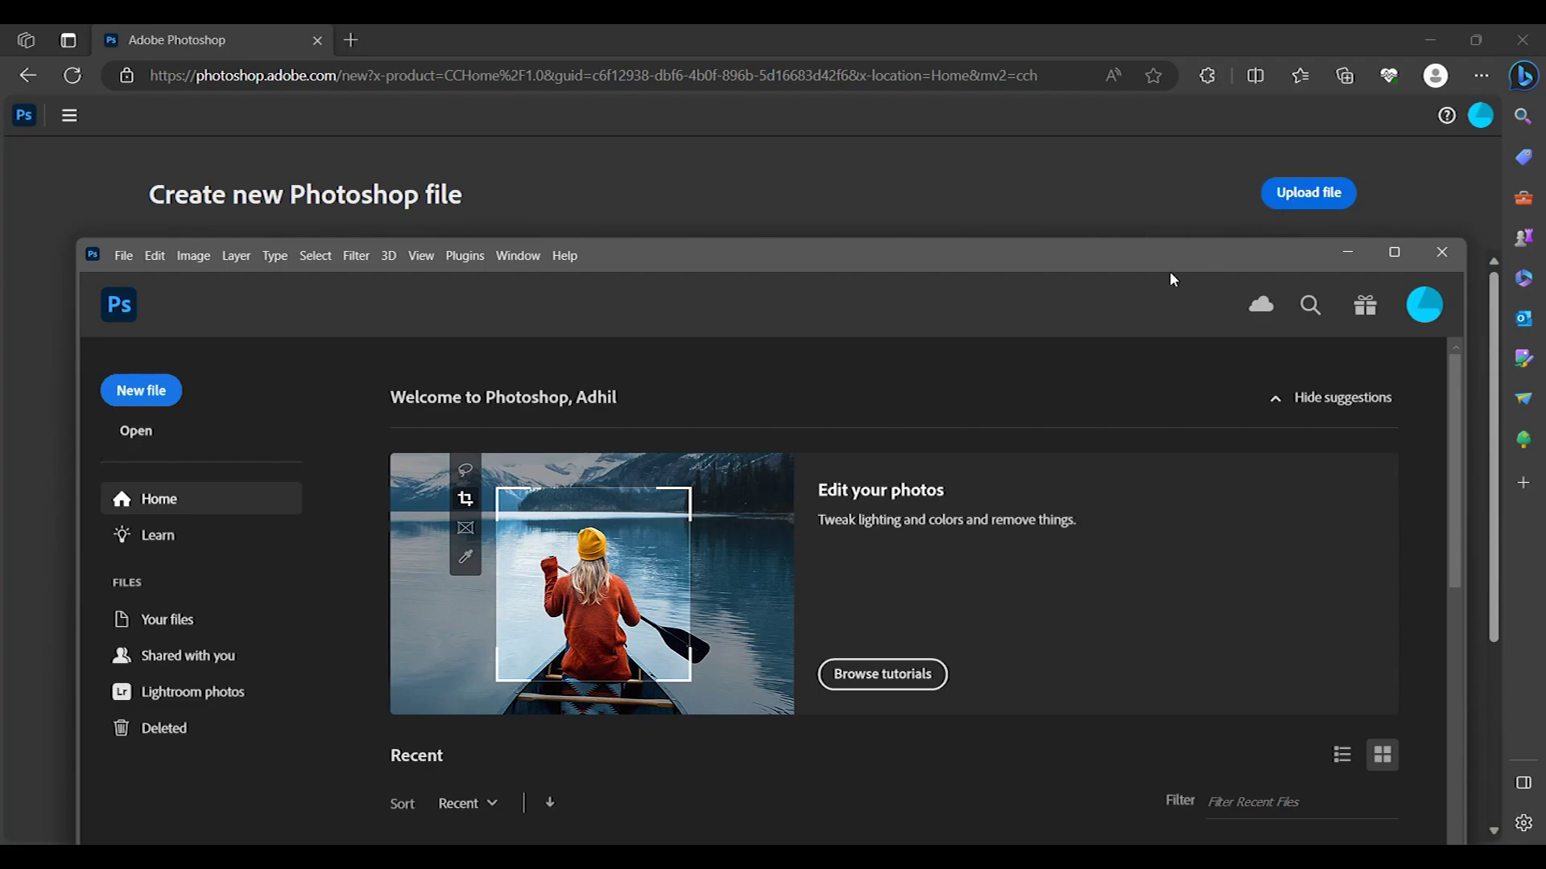
left_click_drag(1170, 273, 1054, 142)
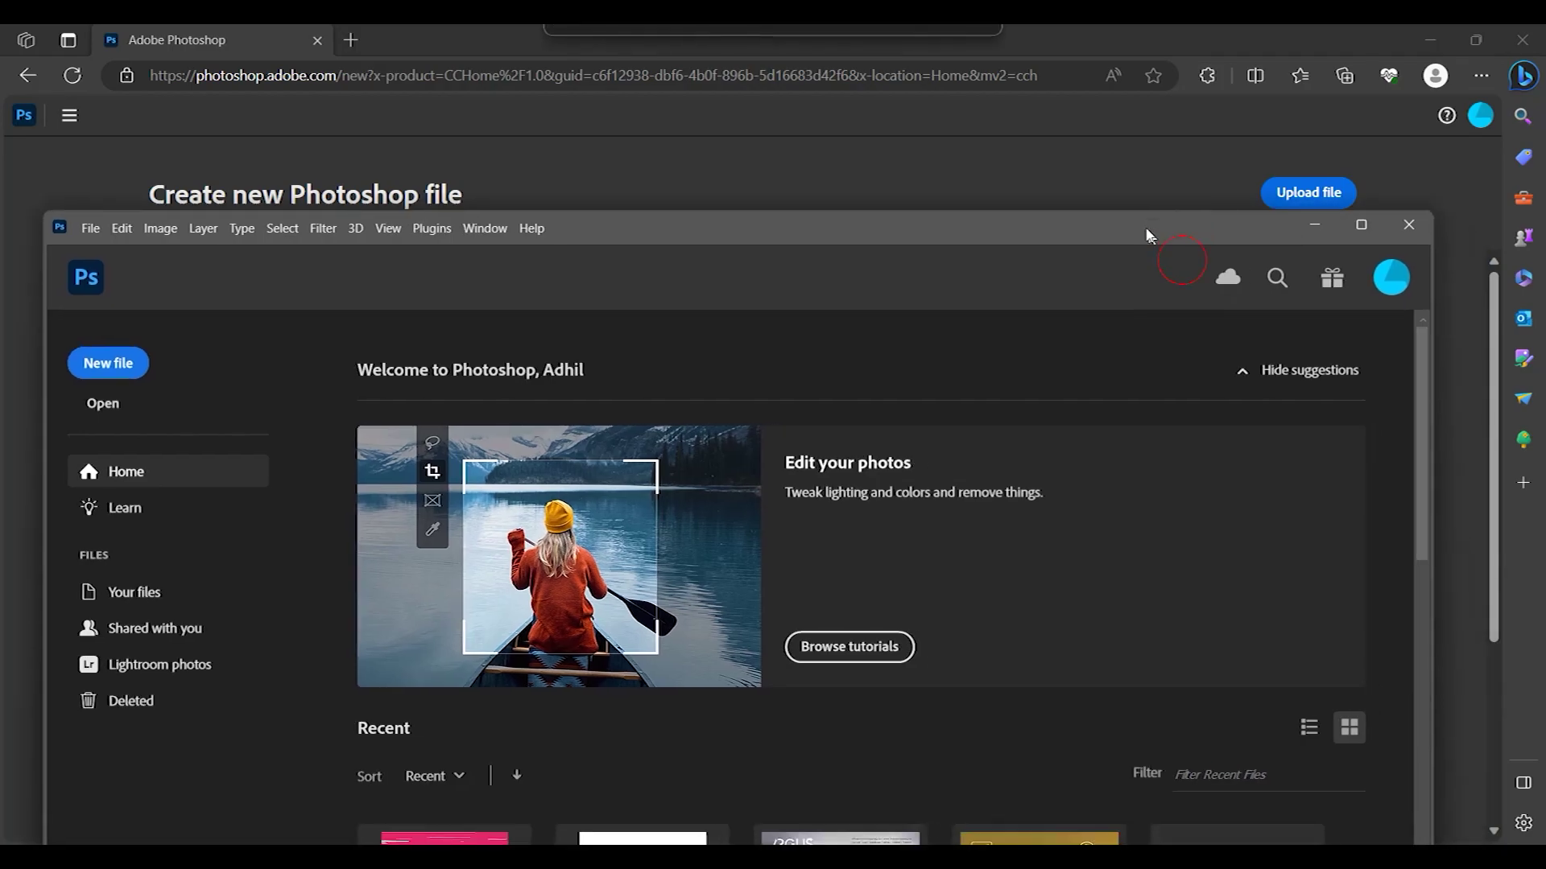
scroll(1021, 374, "down", 4)
scroll(1020, 375, "up", 4)
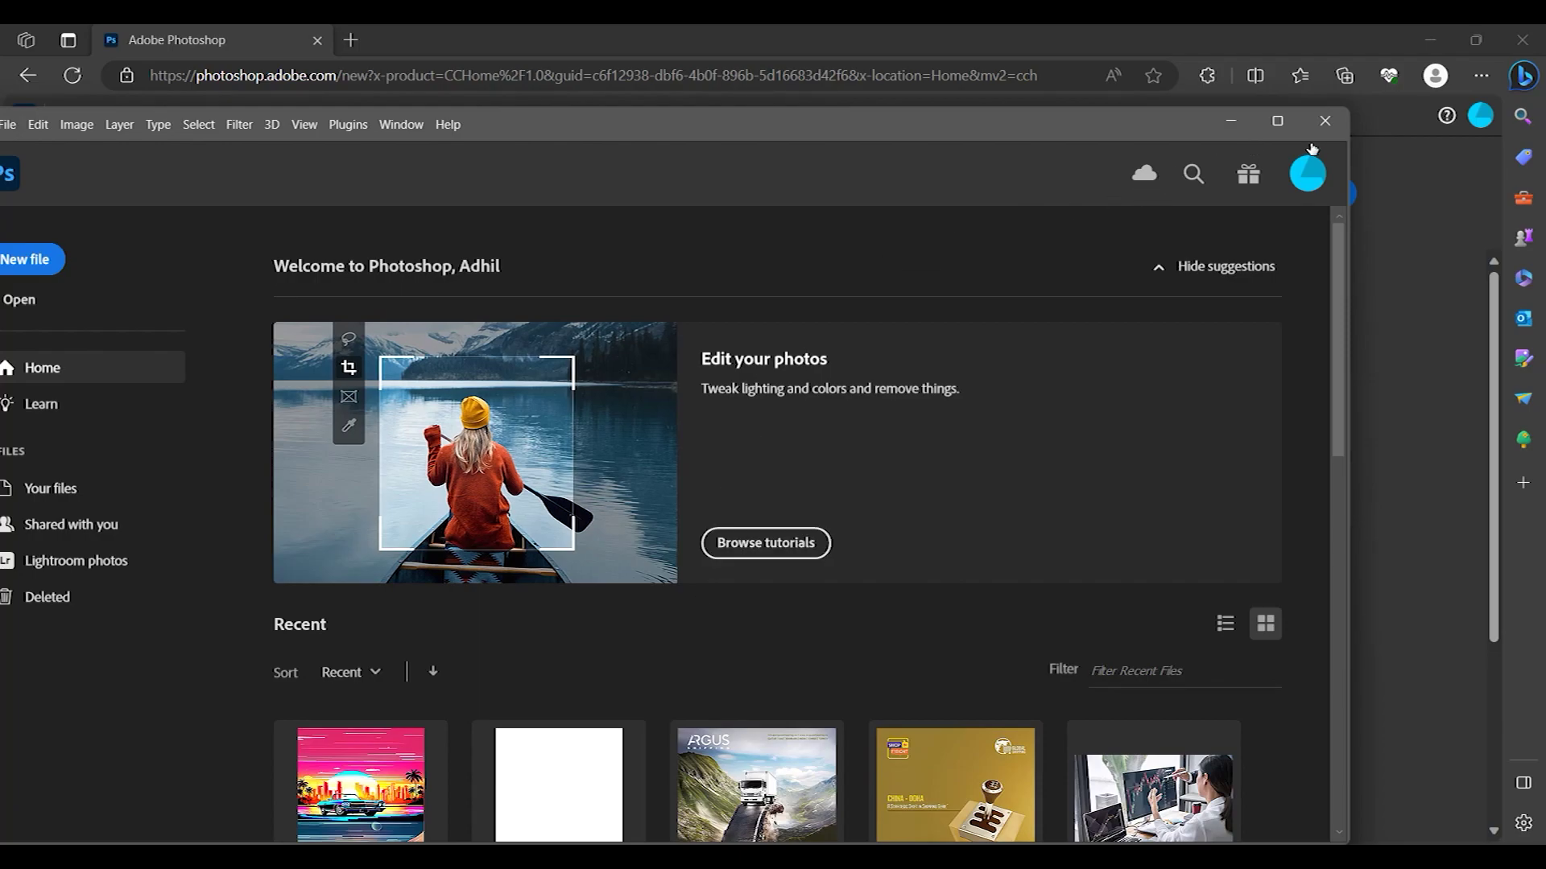
- Minimize desktop Photoshop and view all new-document presets, including Custom 1080 × 1350 px at 300 ppi
left_click(1238, 121)
scroll(1341, 288, "down", 2)
scroll(1341, 288, "down", 1)
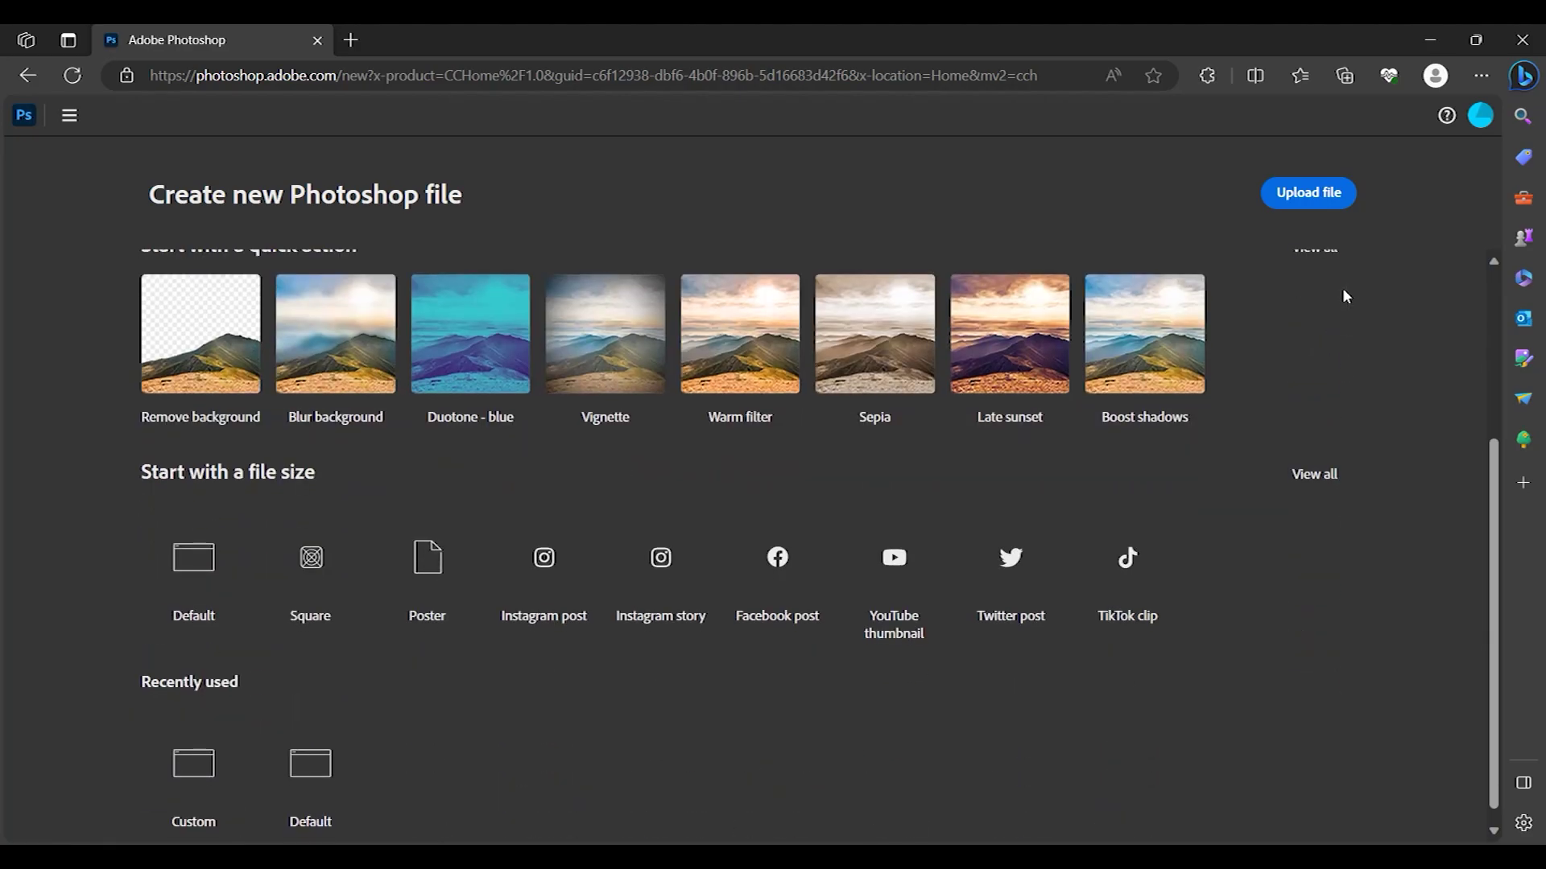
scroll(1341, 287, "up", 1)
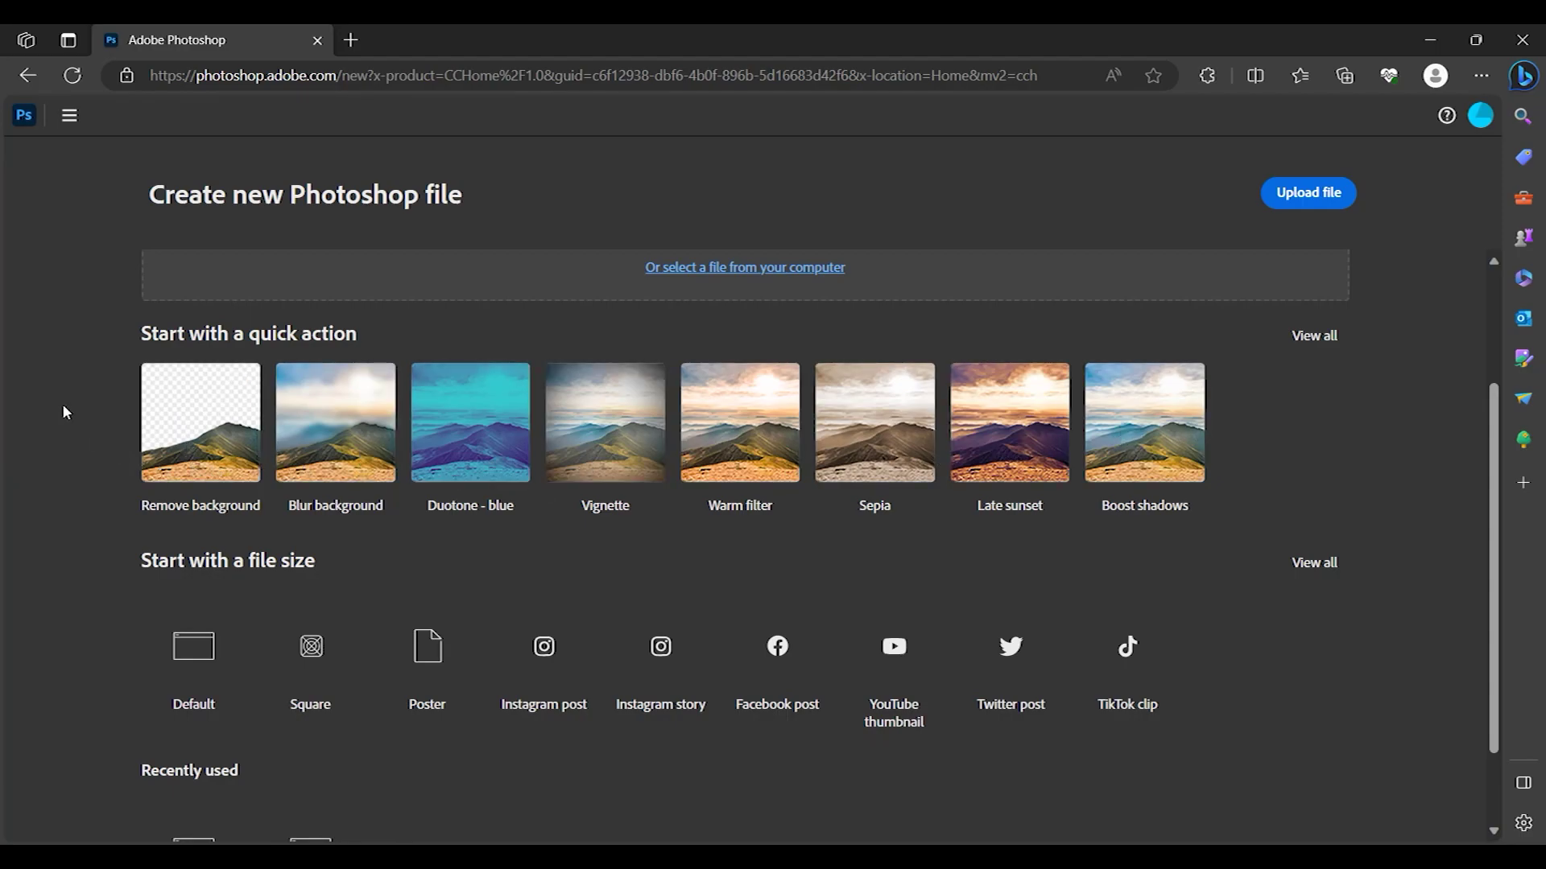
scroll(66, 412, "down", 2)
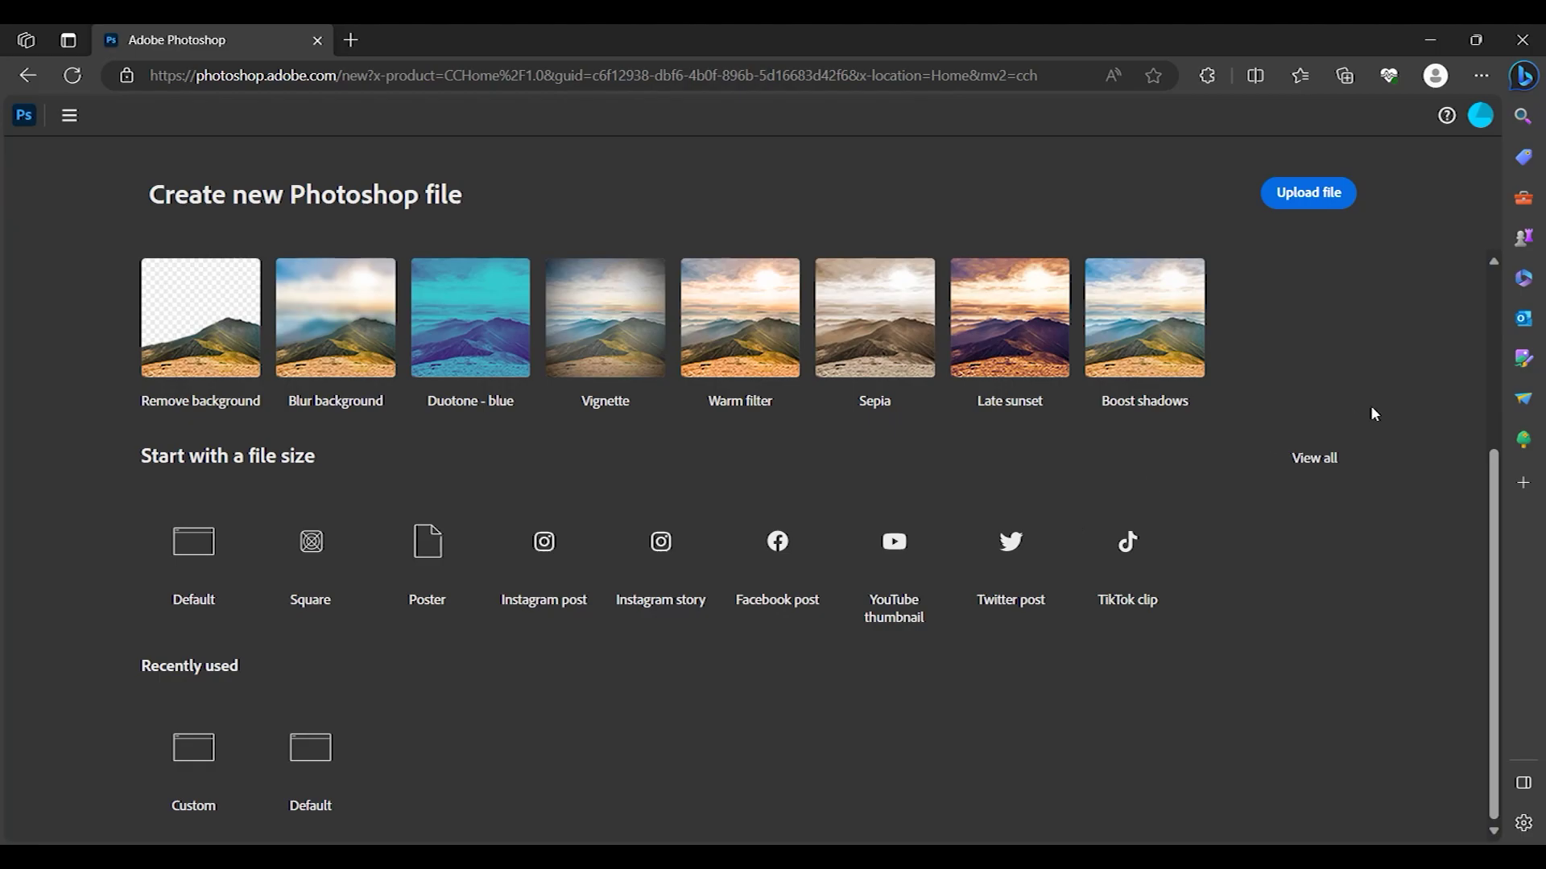
left_click(1328, 457)
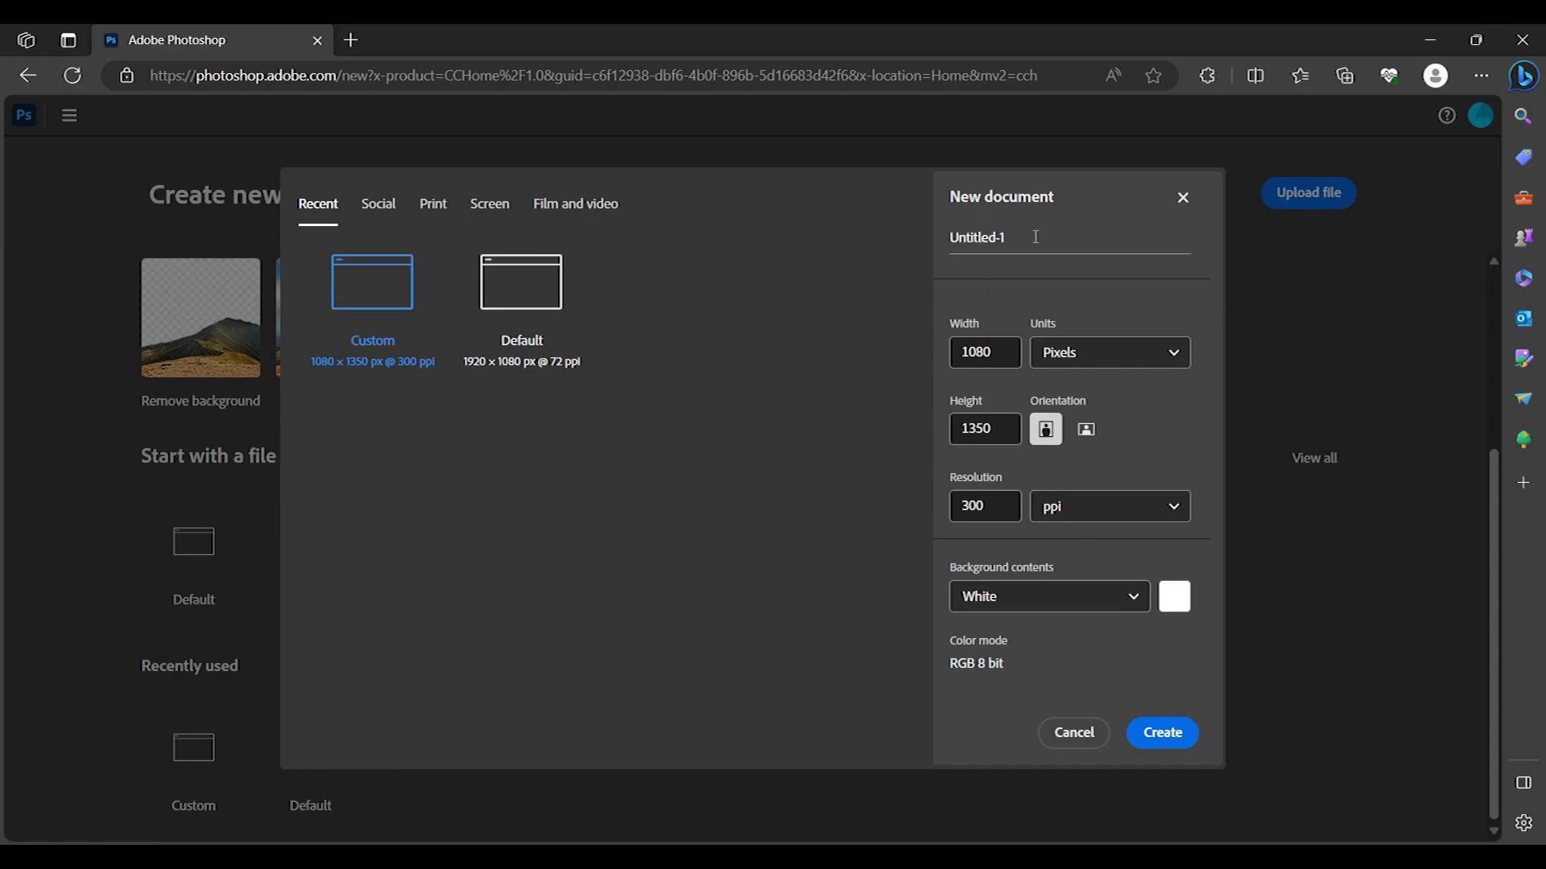
- Keep 1080 × 1350 px, 300 ppi, white background and RGB 8 bit, and create Untitled-1
double_click(1000, 348)
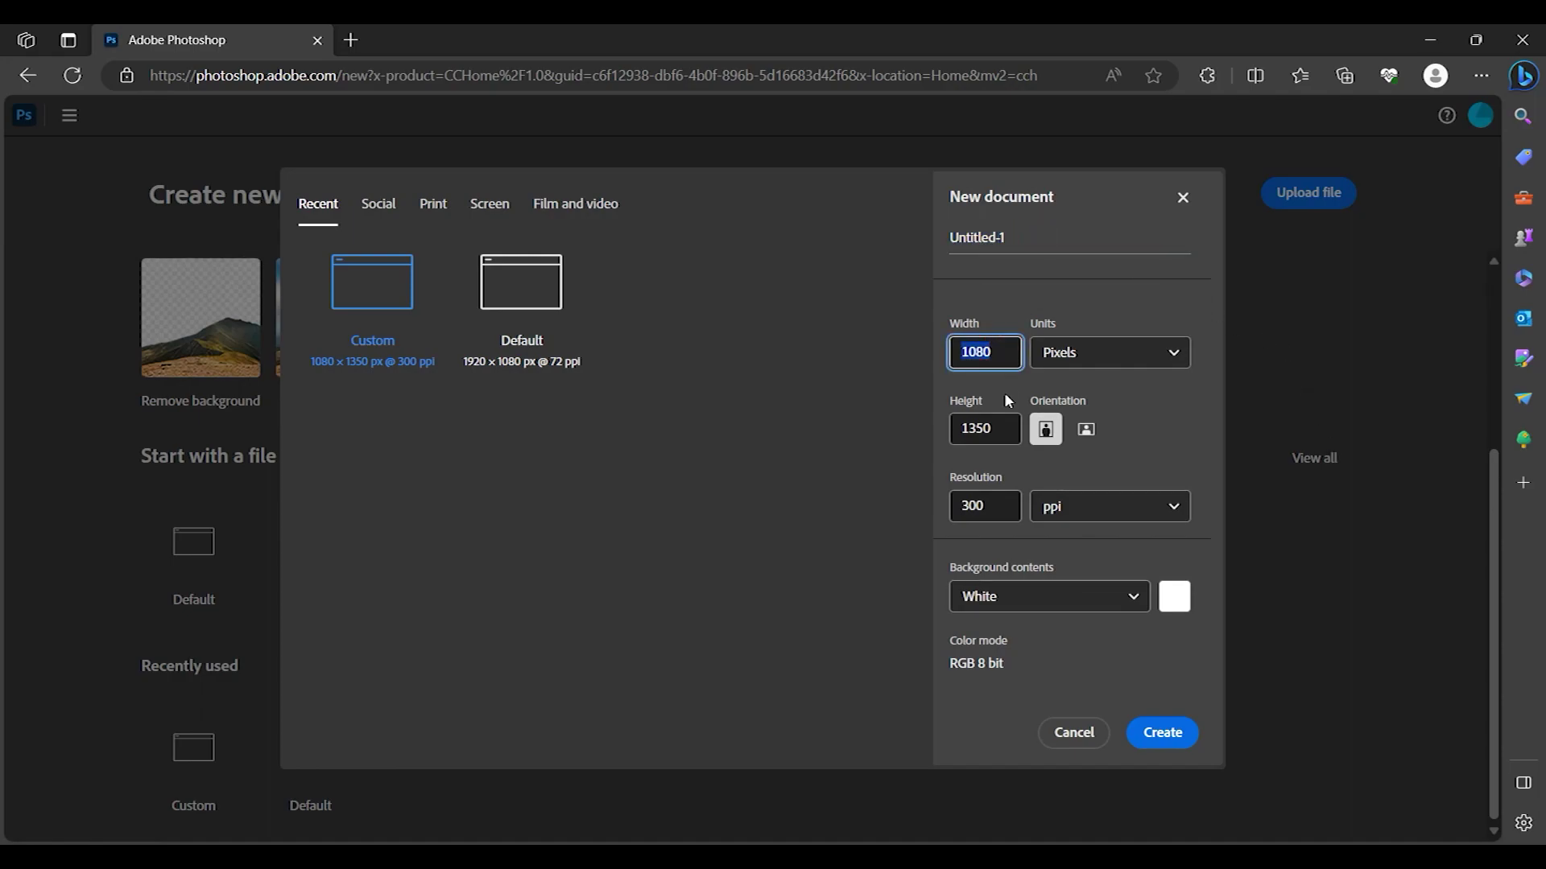
key("Tab")
left_click(1111, 352)
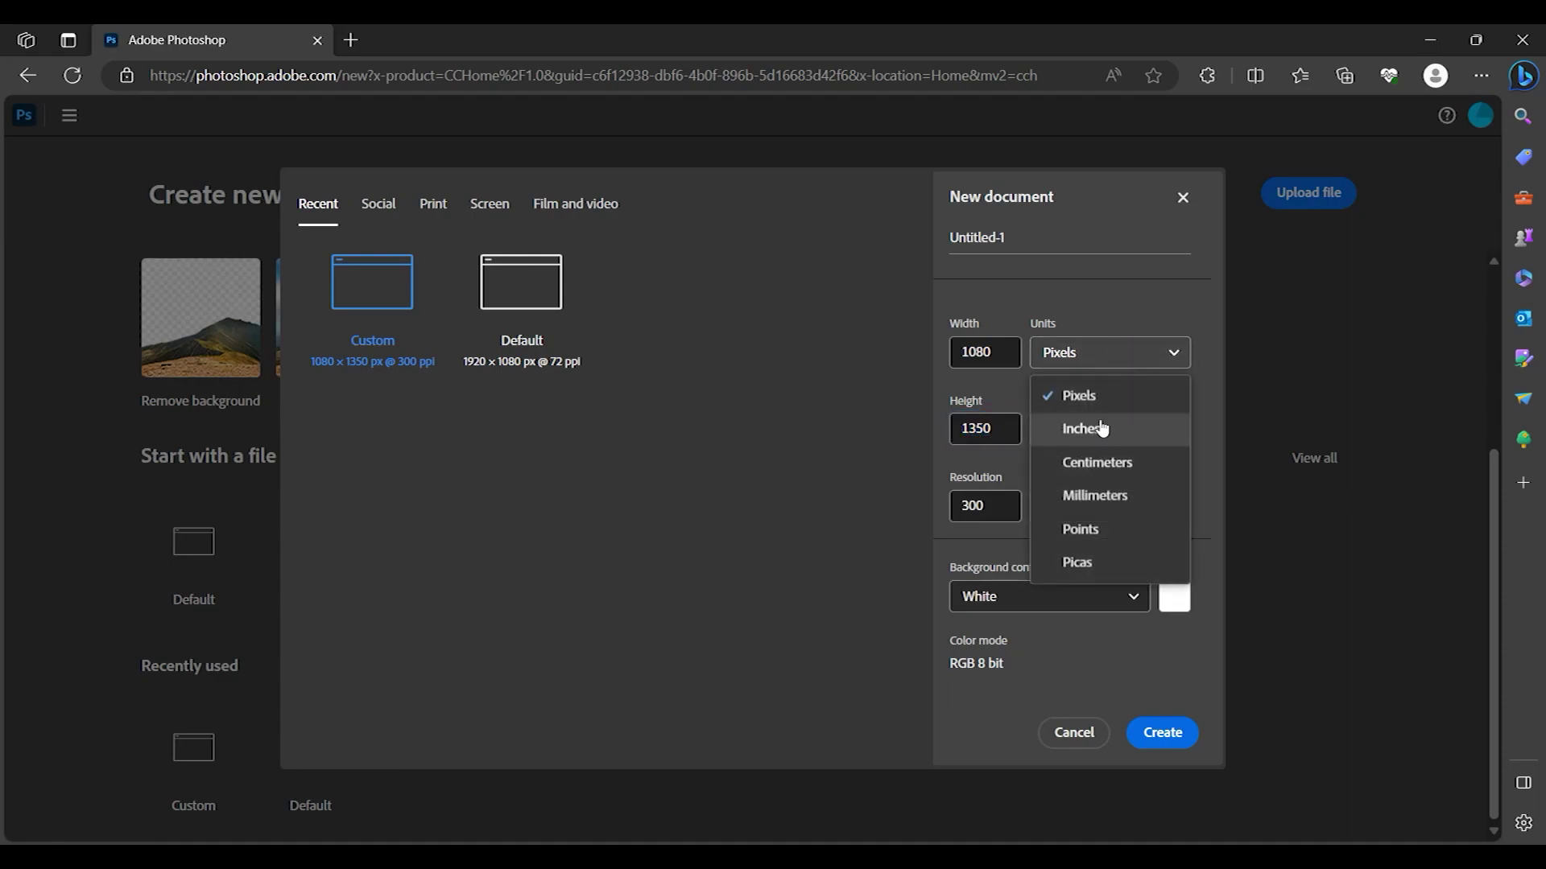
left_click(1079, 352)
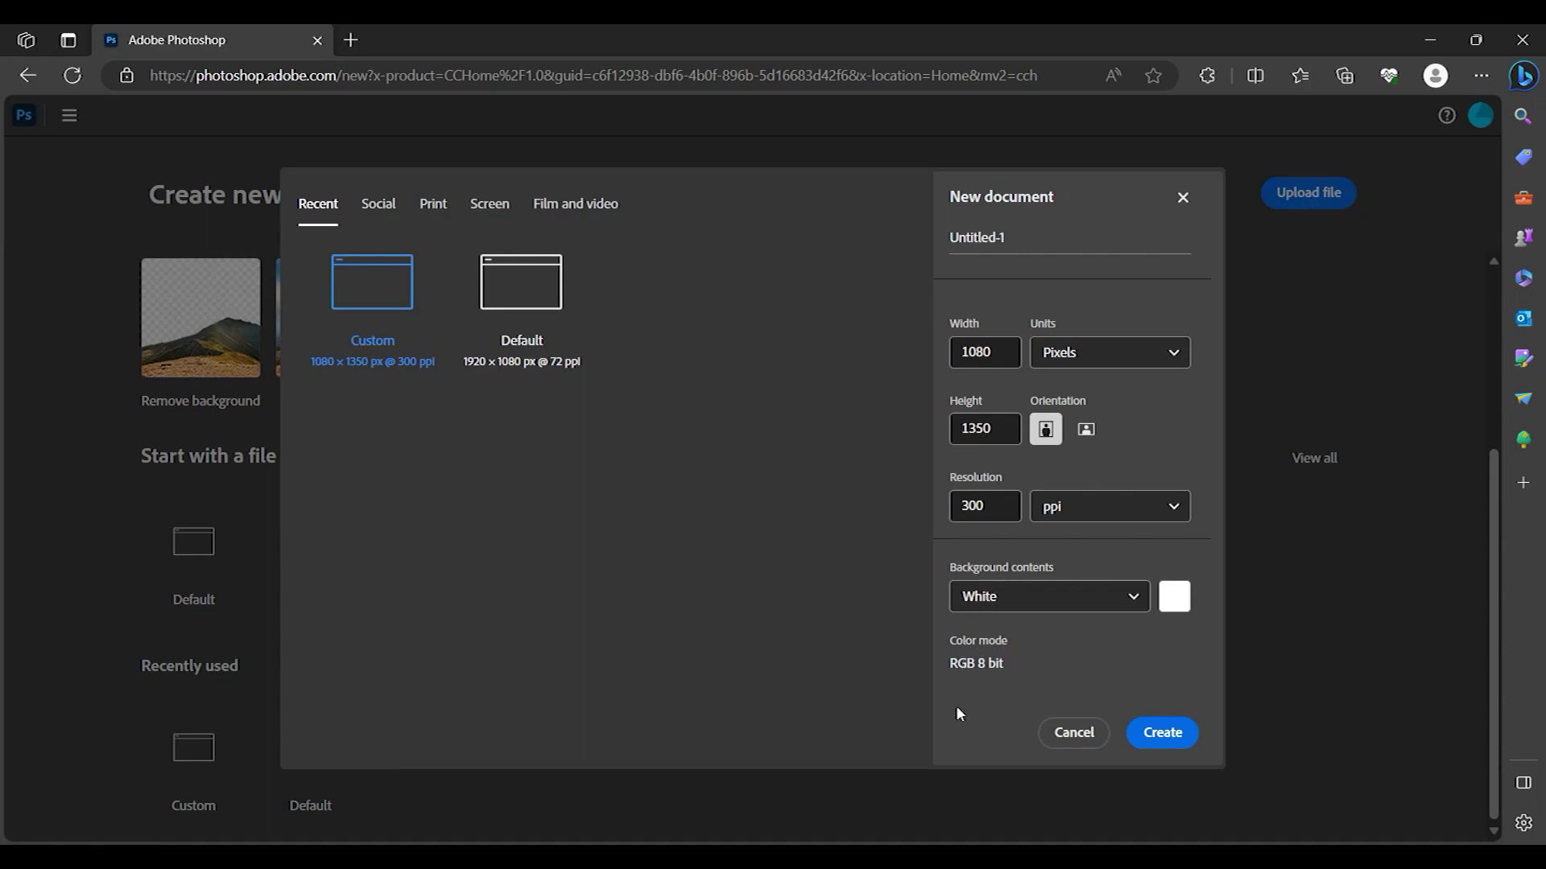
double_click(970, 663)
left_click(978, 678)
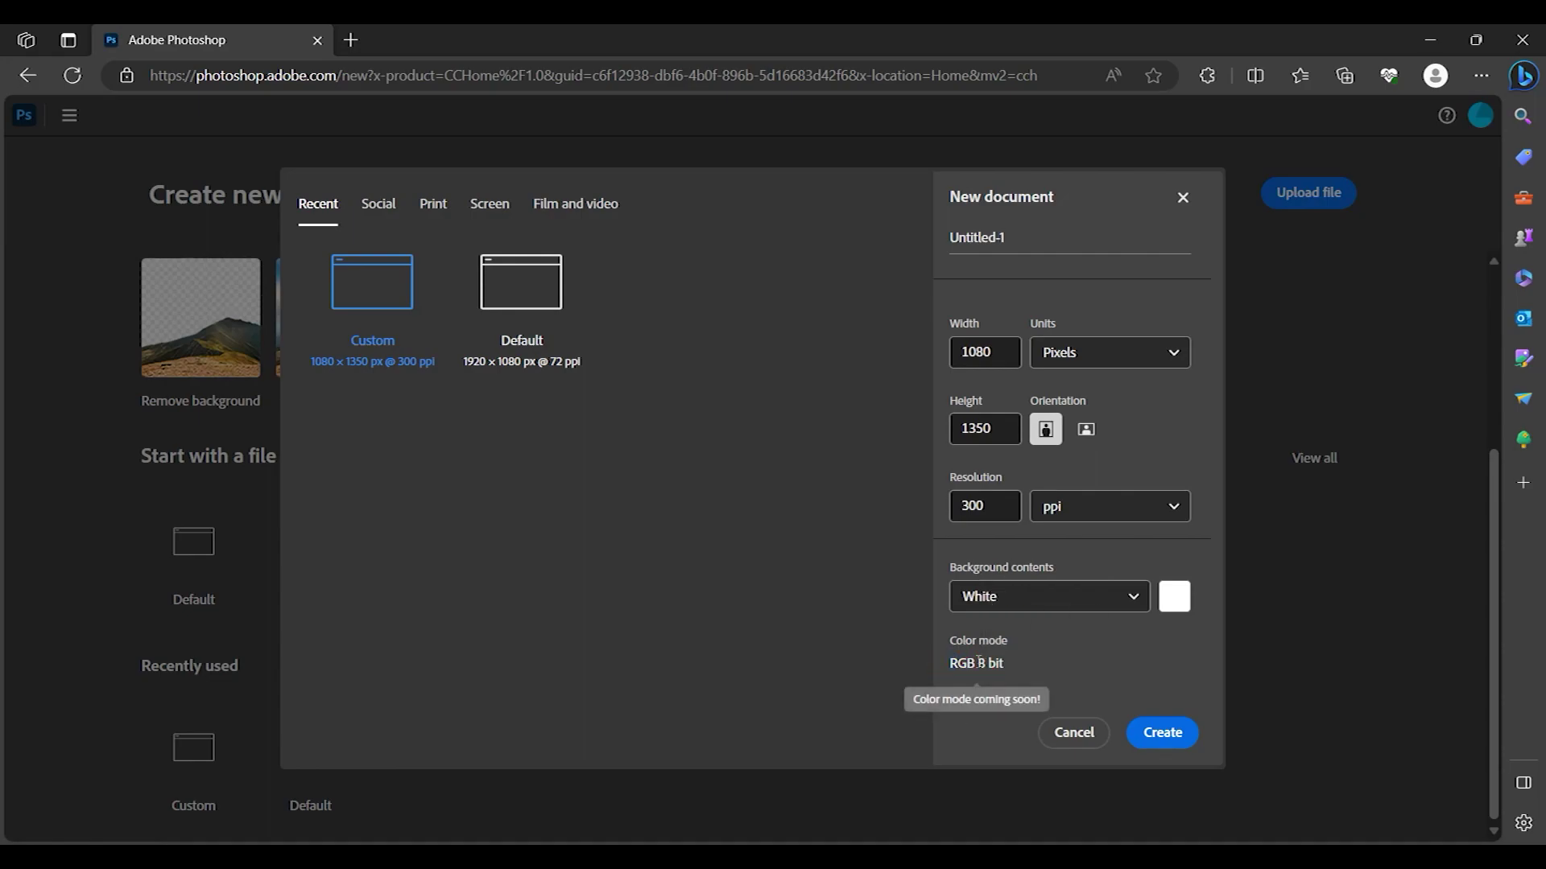
left_click_drag(999, 660, 1036, 669)
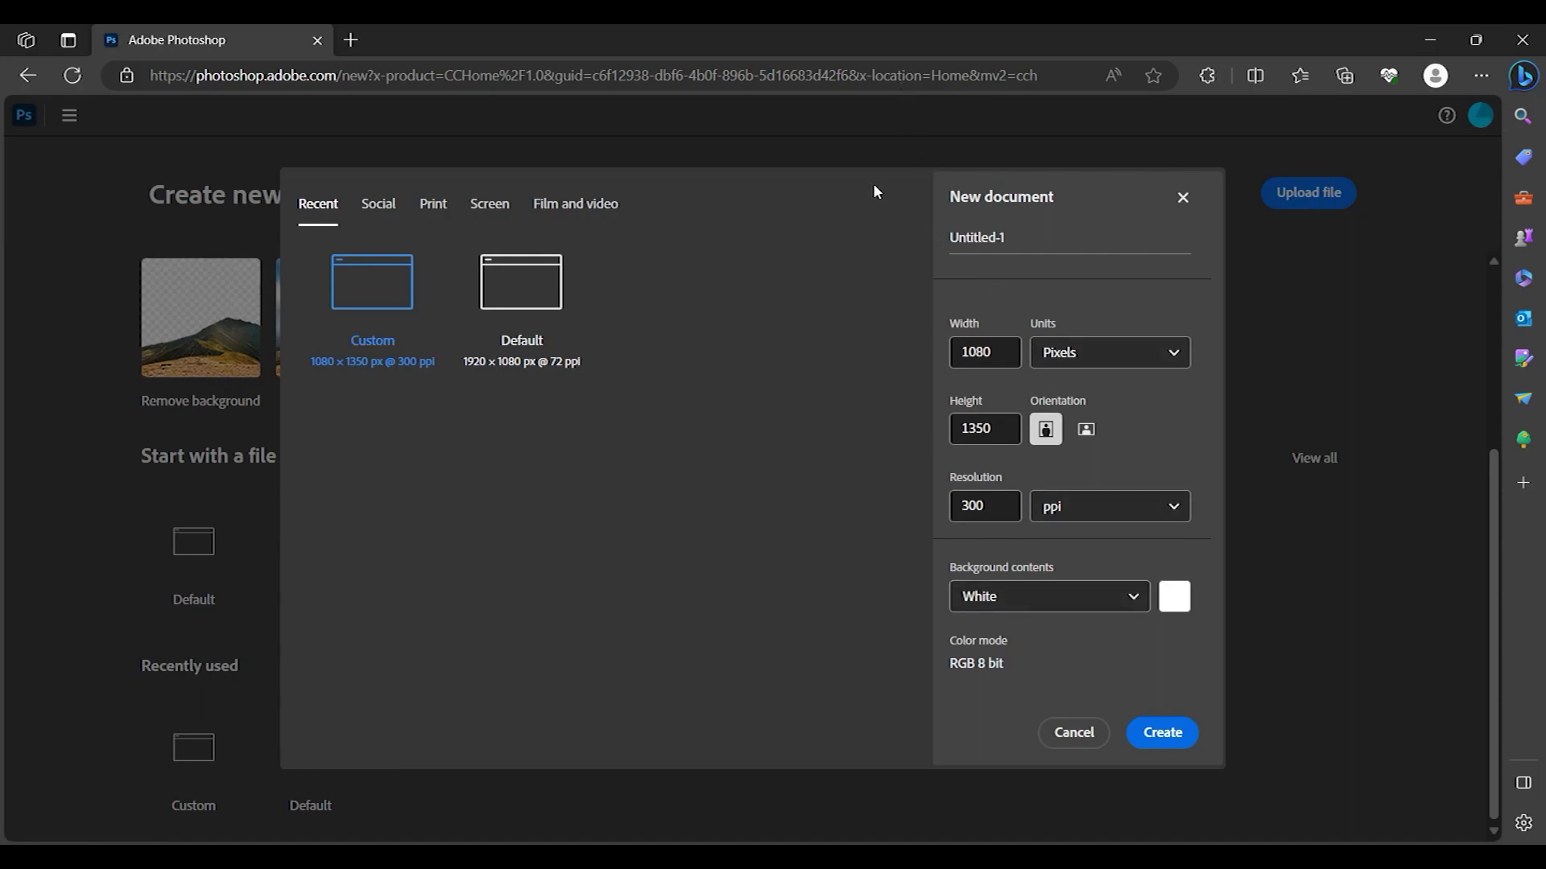
left_click(1172, 733)
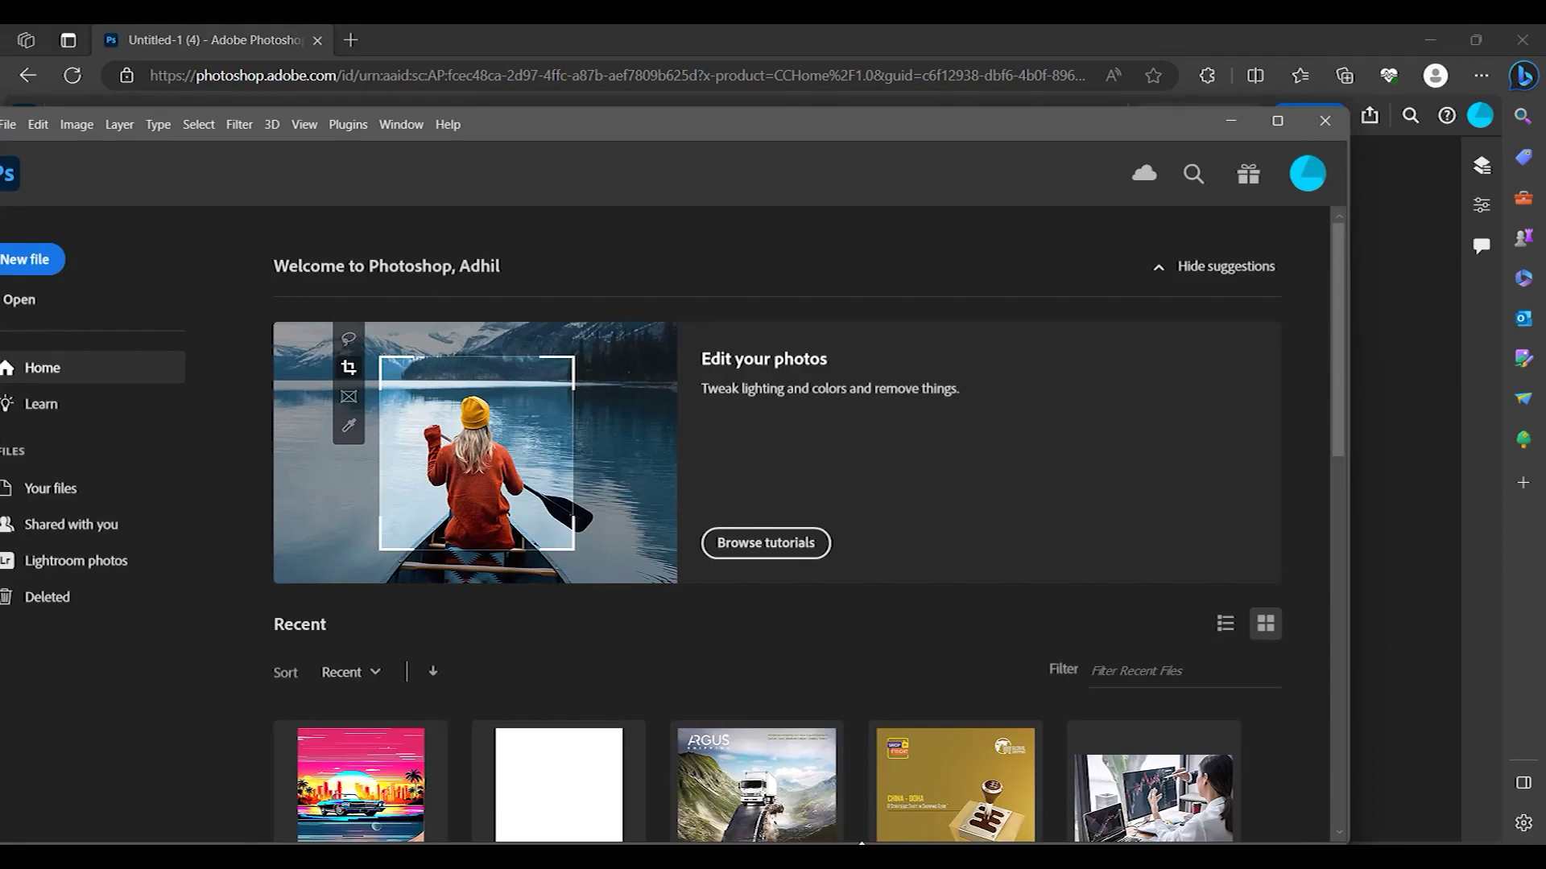
- Maximize desktop Photoshop and create a white 3000 × 1000 px document at 300 ppcm
left_click(1277, 127)
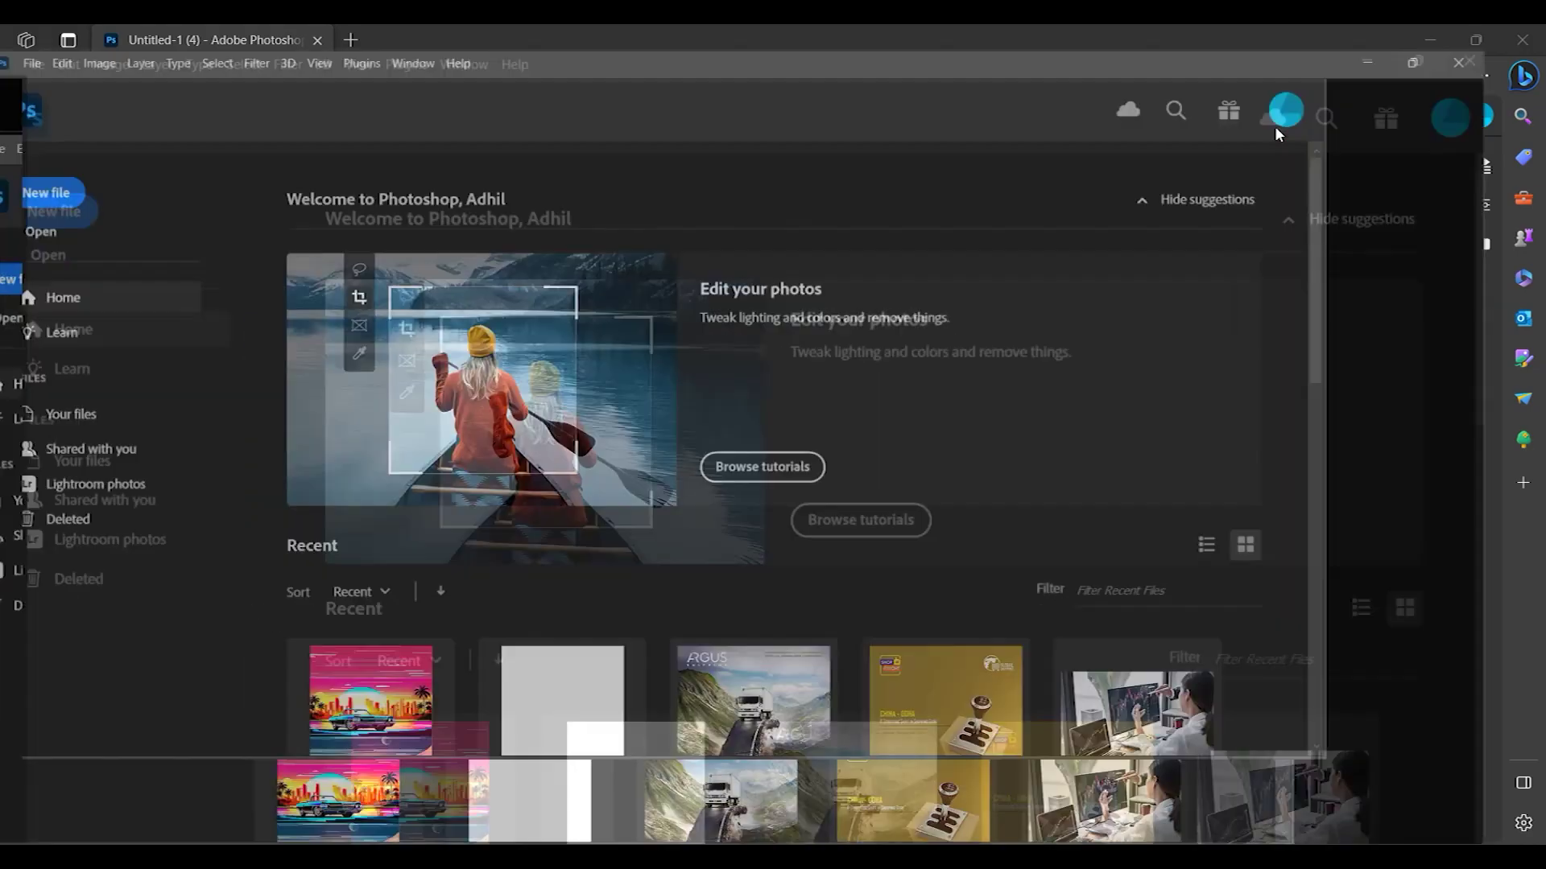
left_click(66, 182)
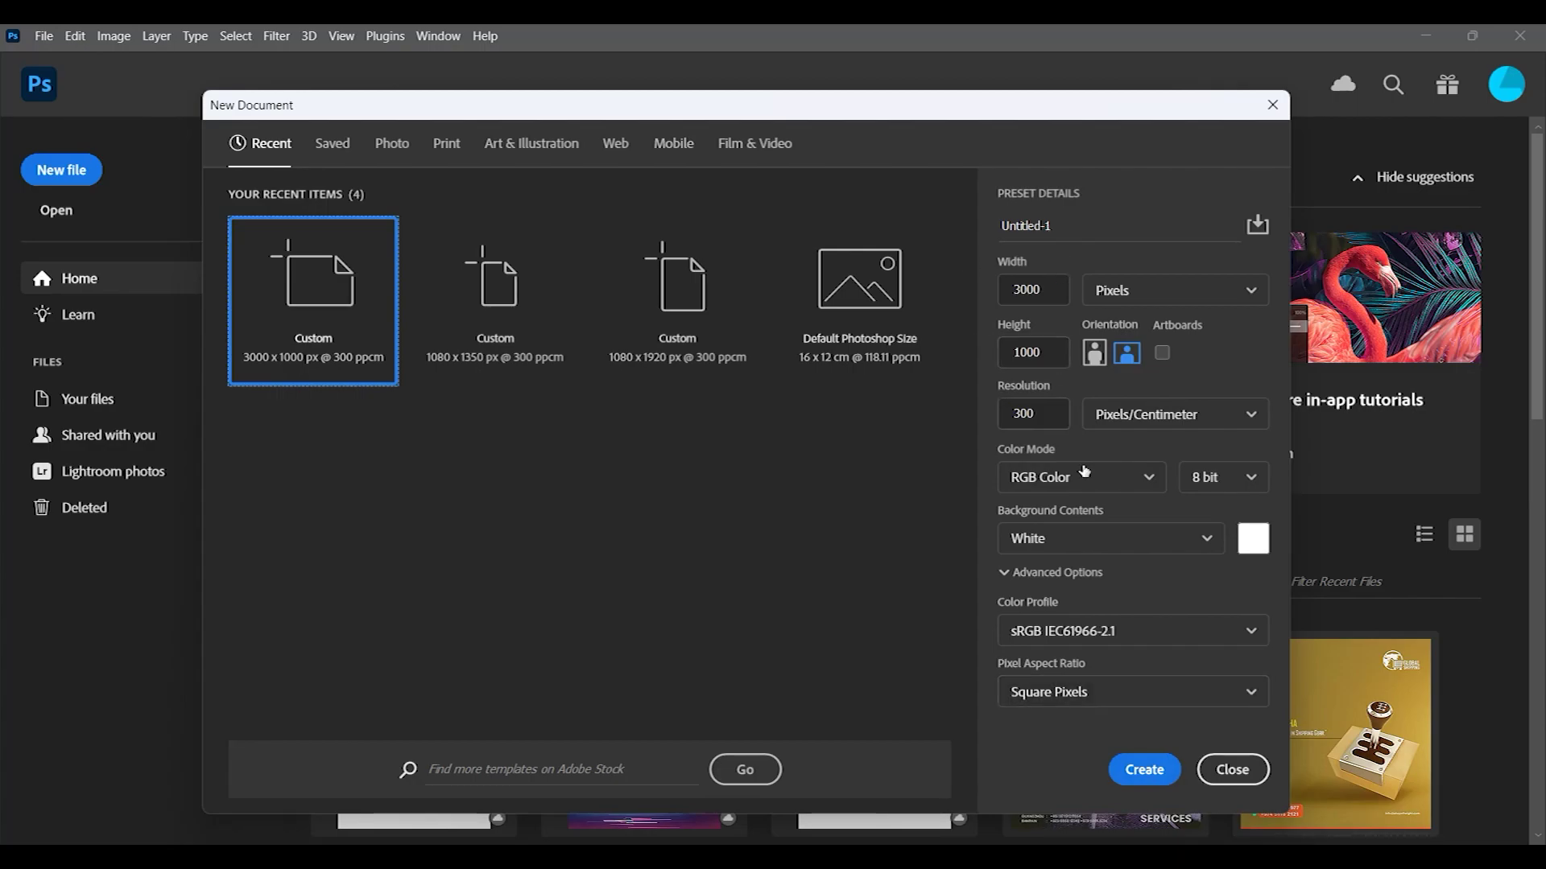
left_click(1141, 772)
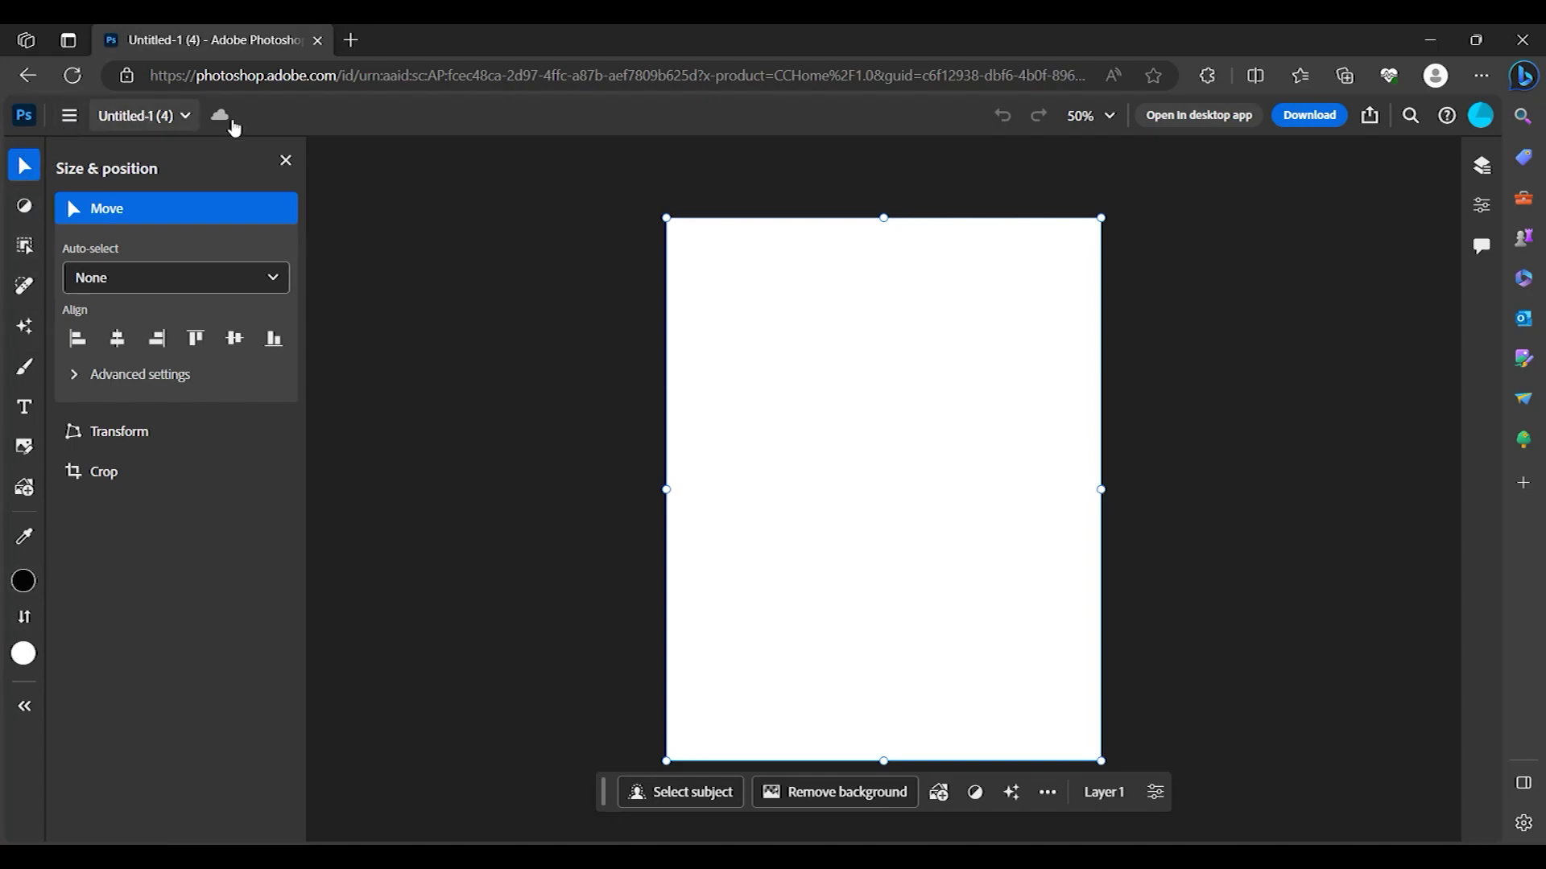
left_click(70, 119)
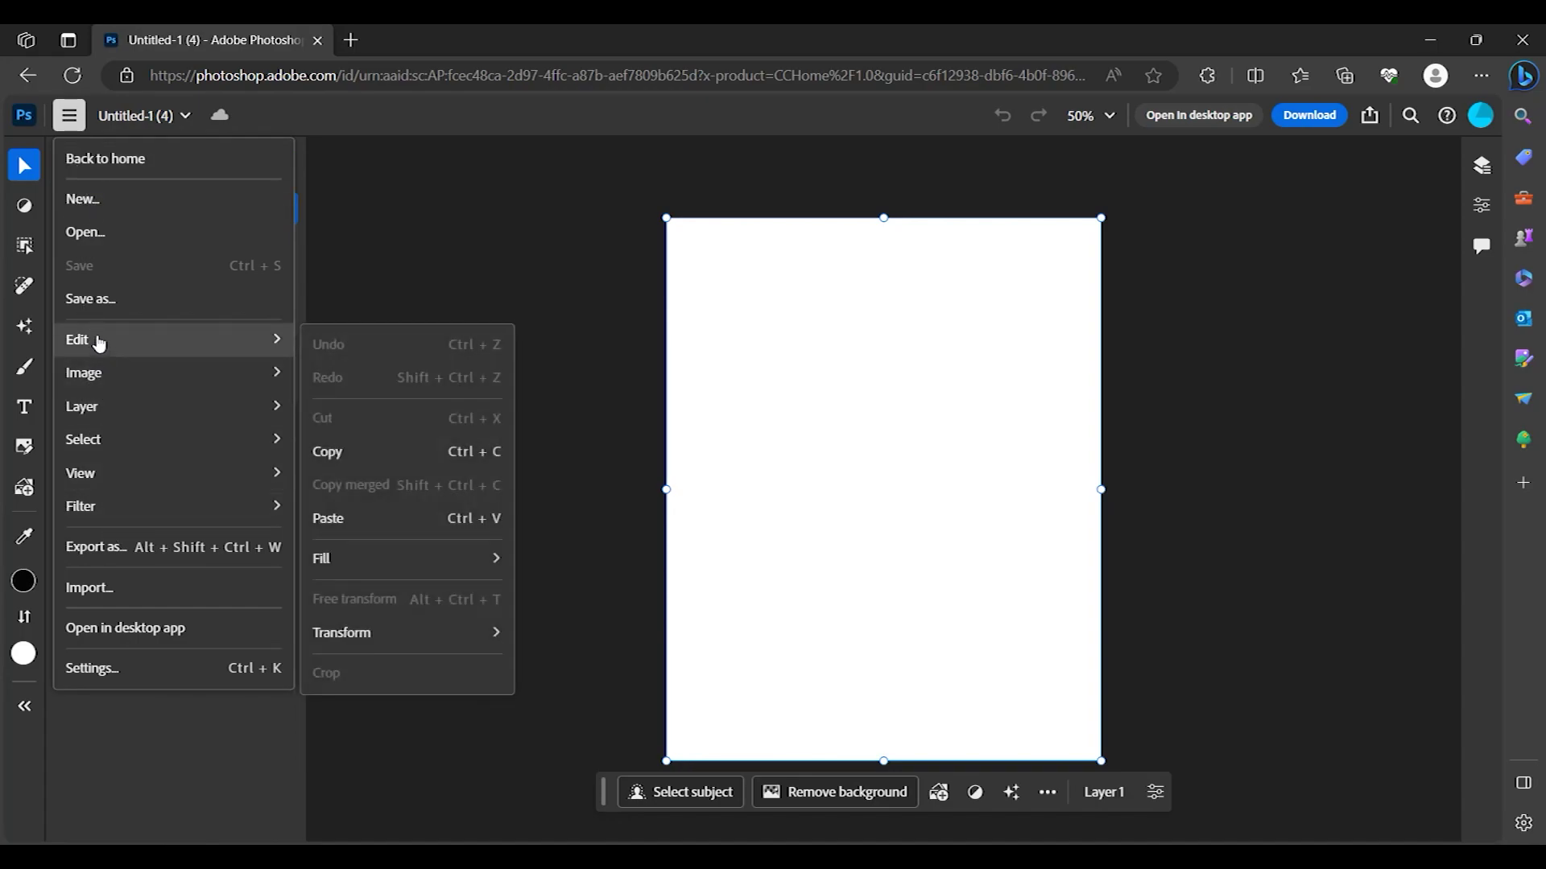
mouse_move(169, 506)
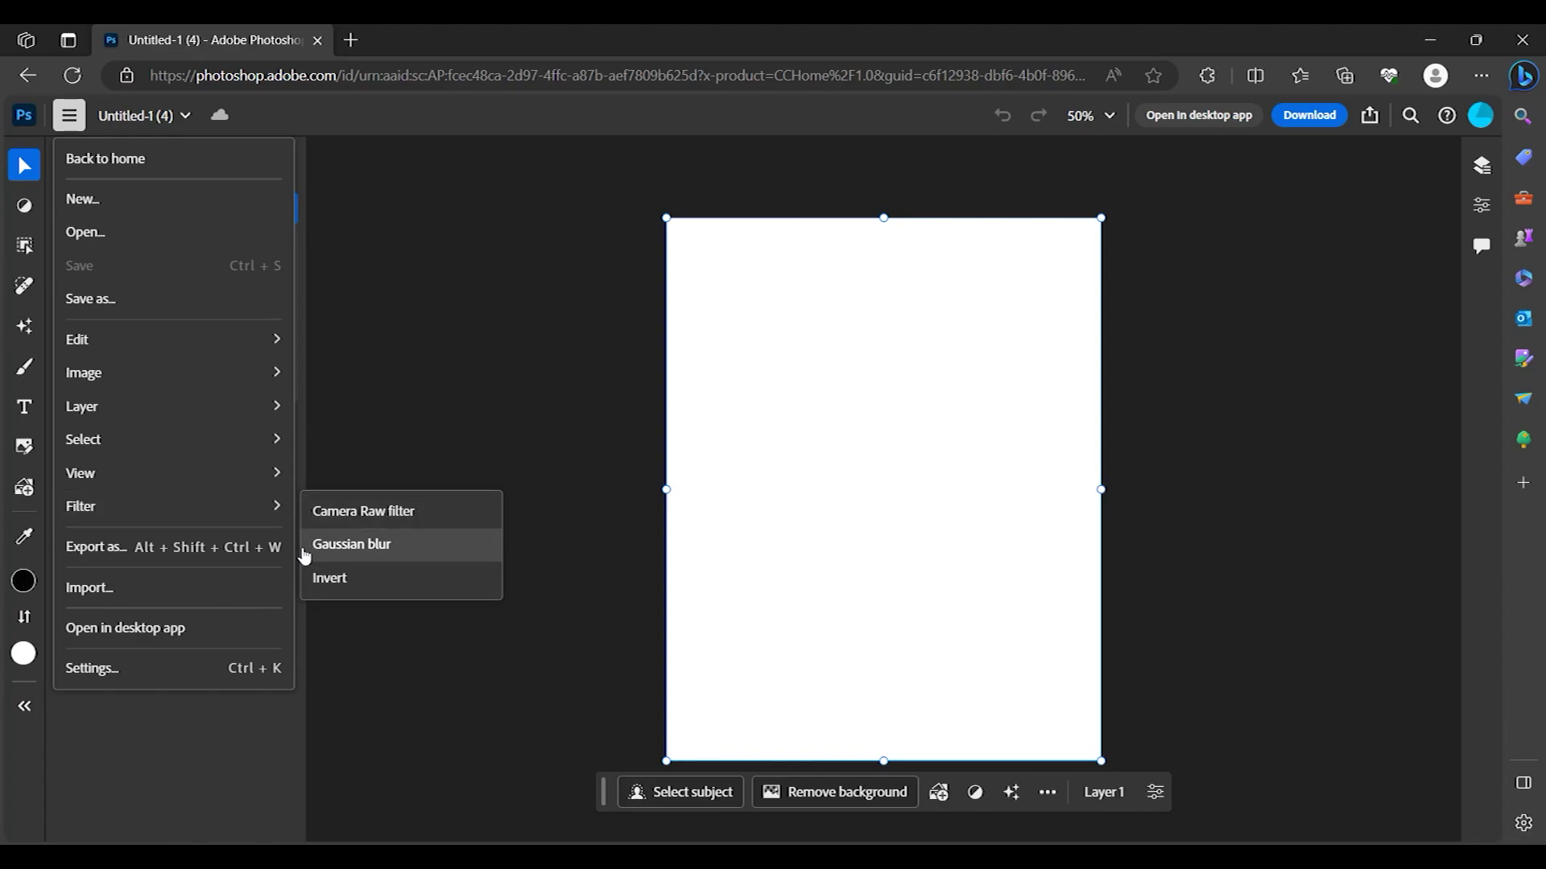
left_click(347, 391)
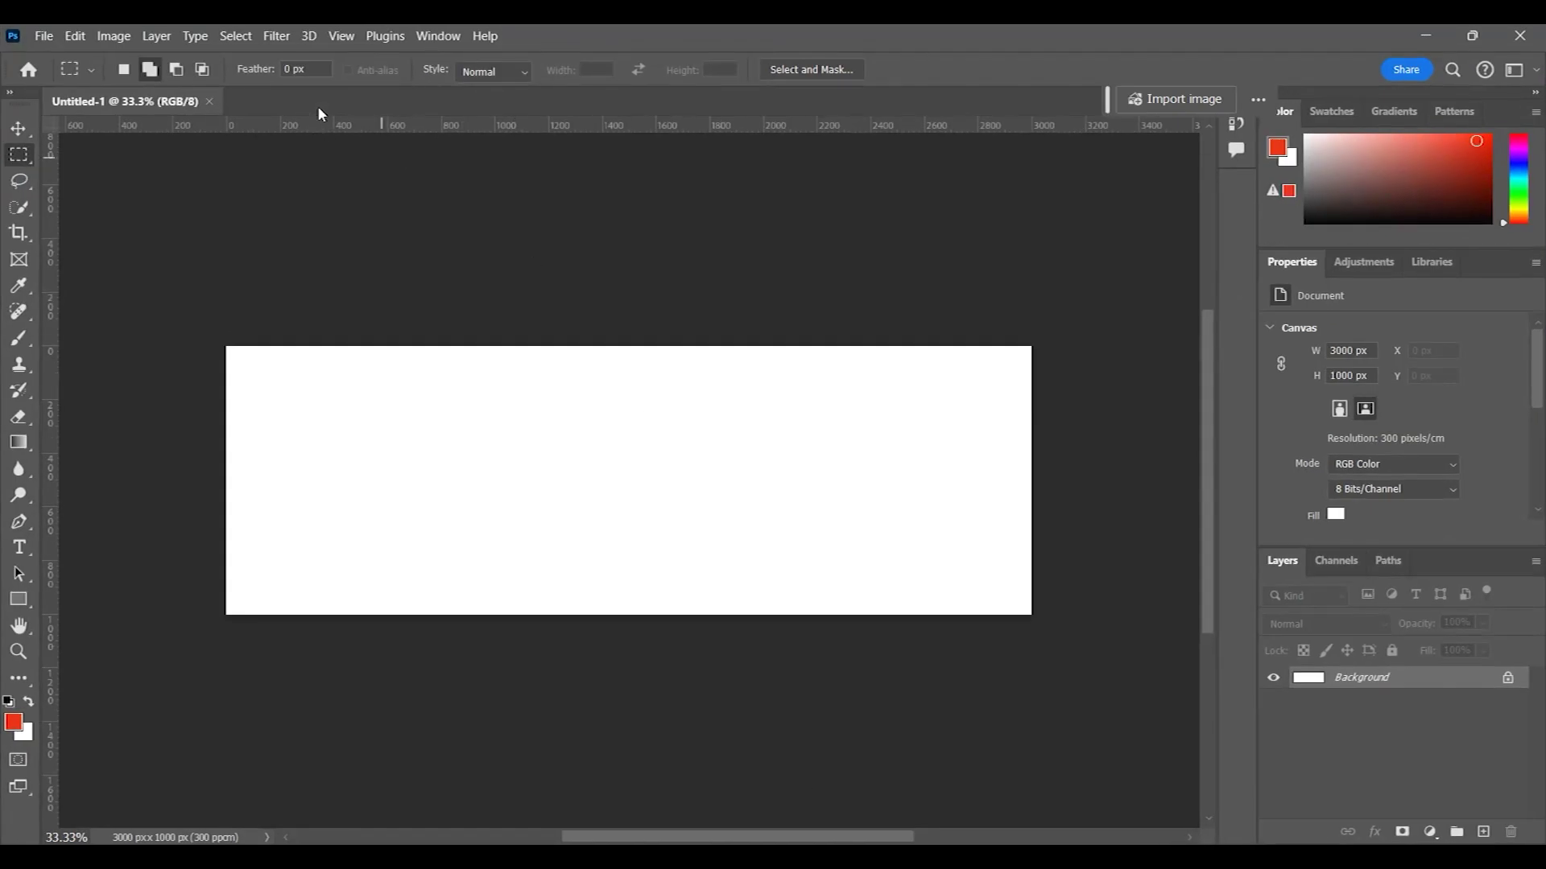
- Open the Filter menu for the blank 3000 × 1000 document
left_click(276, 35)
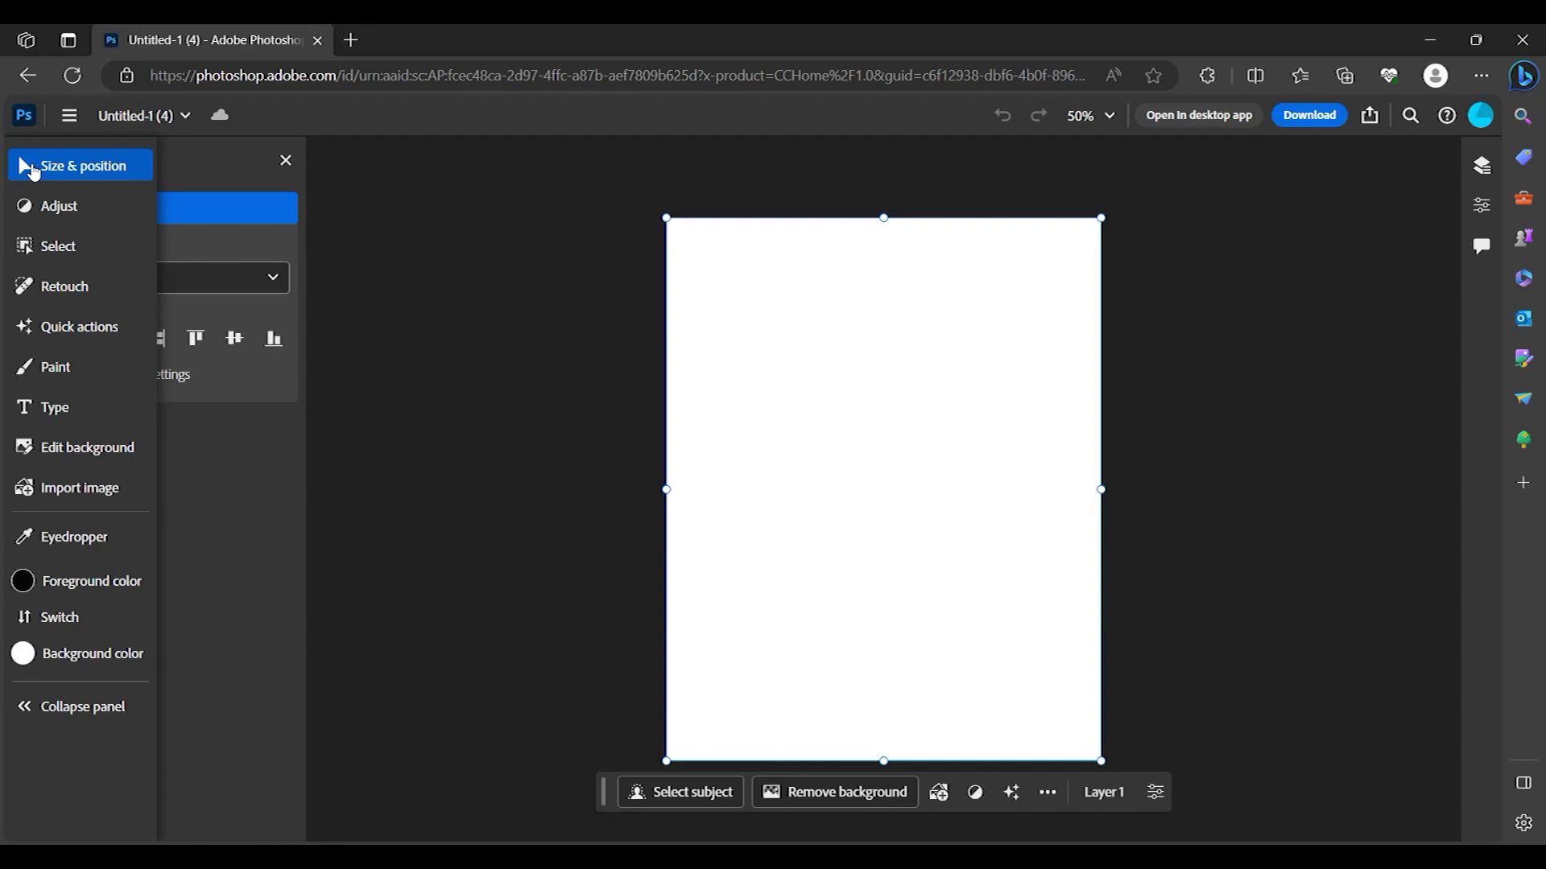
- Browse the Adjust, Select, Retouch and Quick actions tool panels
left_click(32, 169)
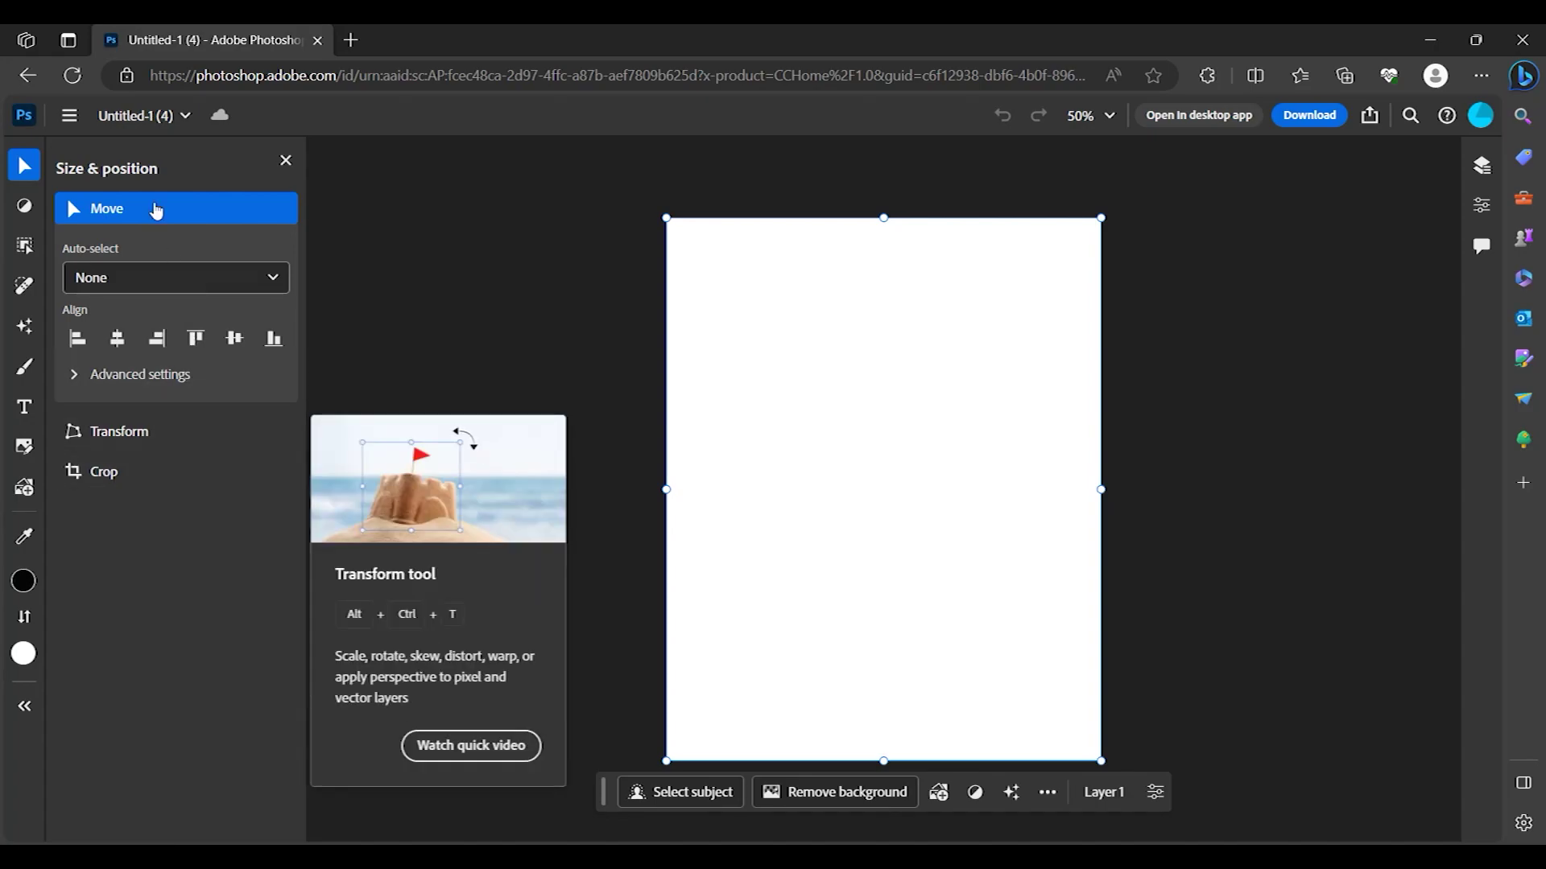
left_click(24, 207)
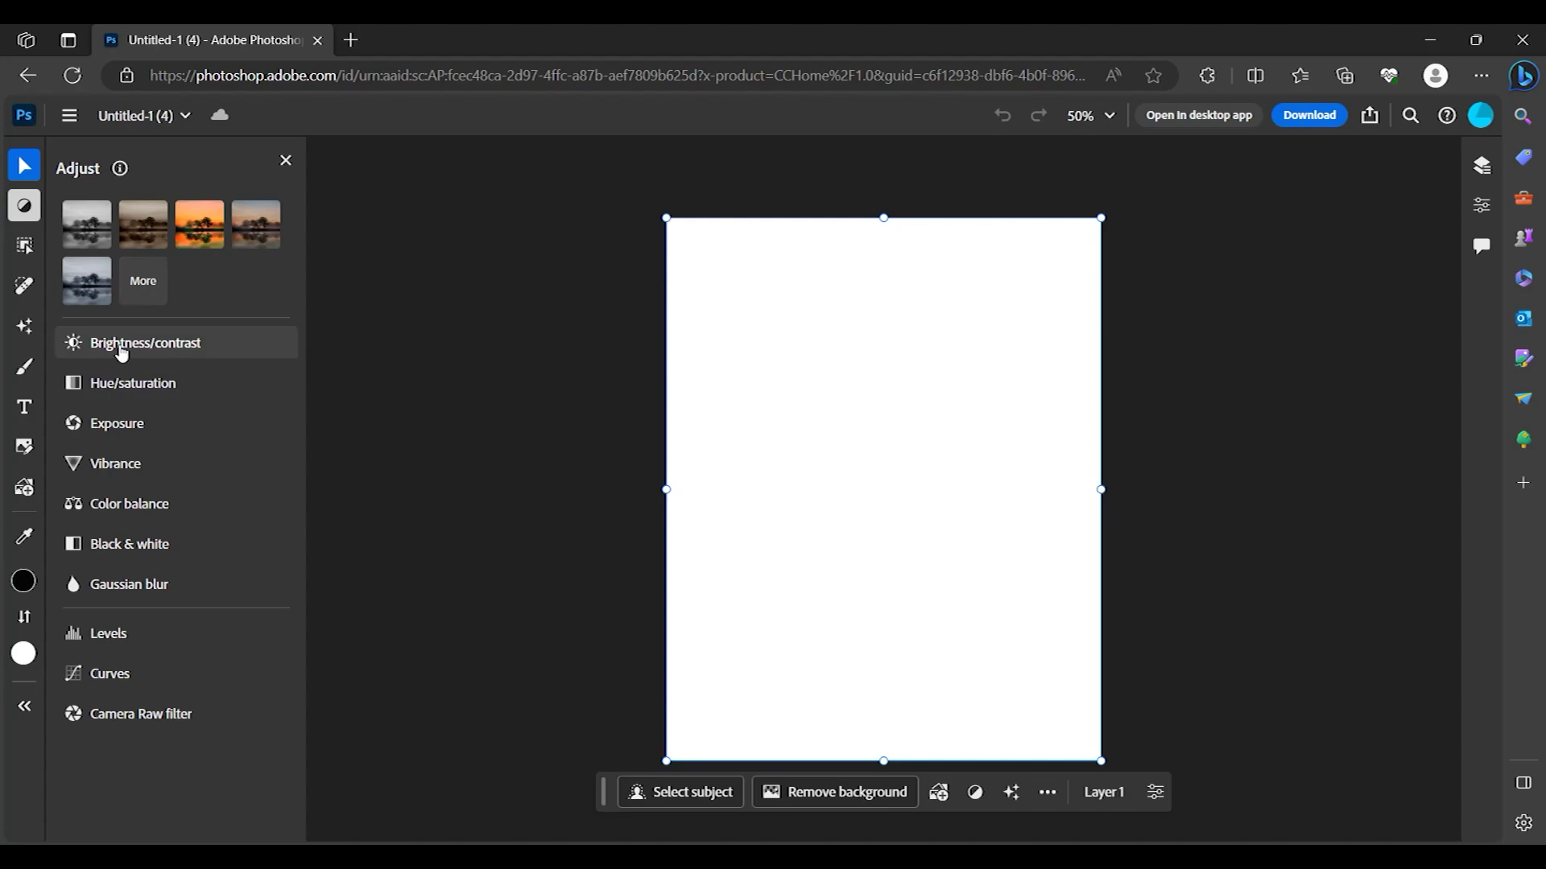
mouse_move(145, 343)
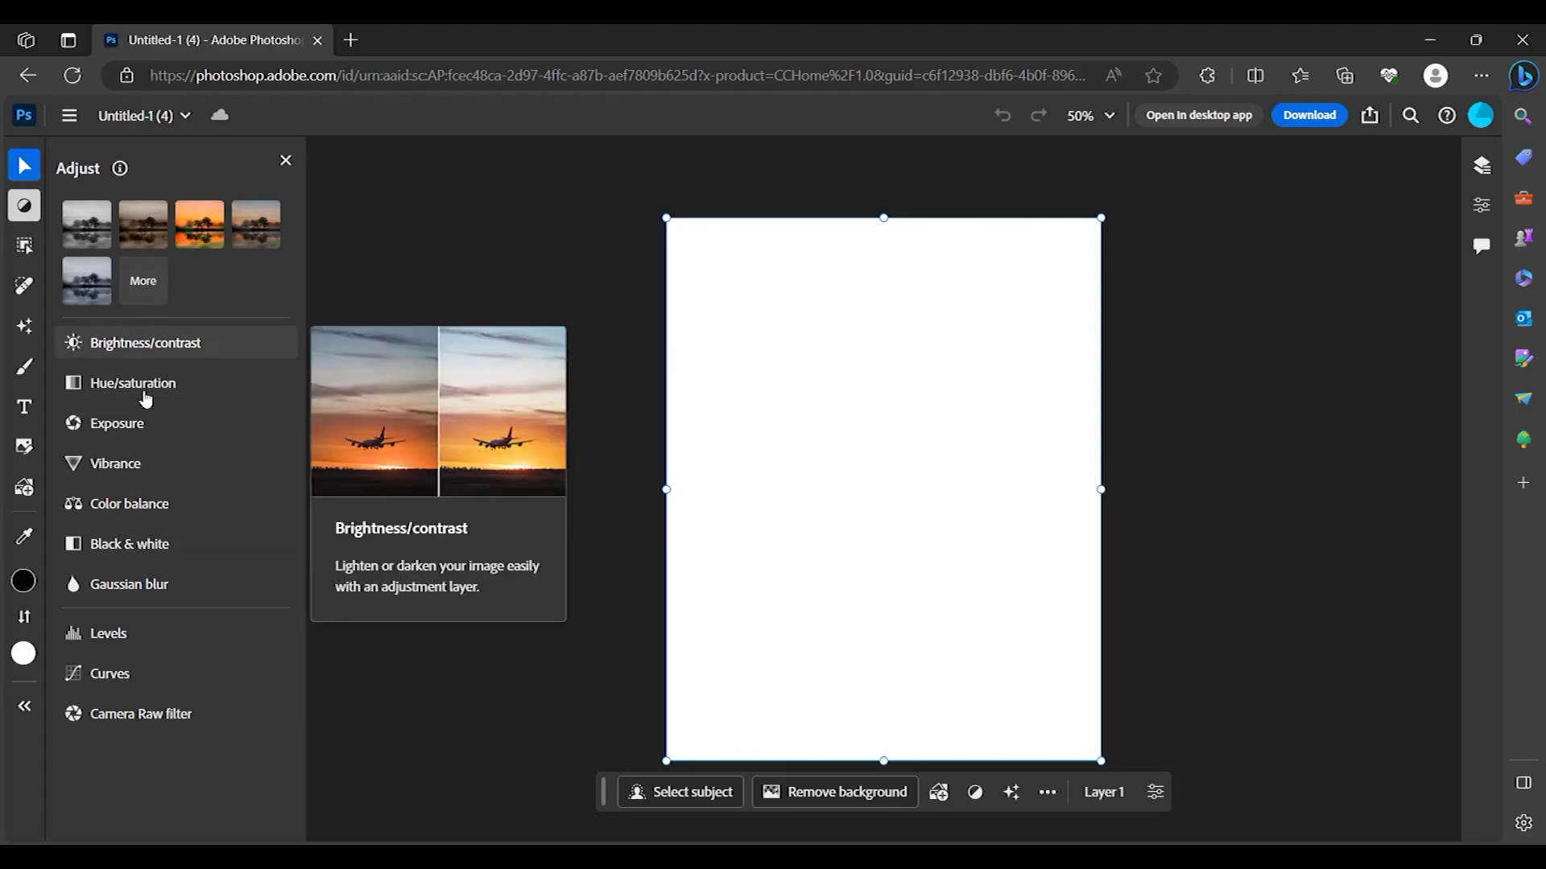
left_click(27, 246)
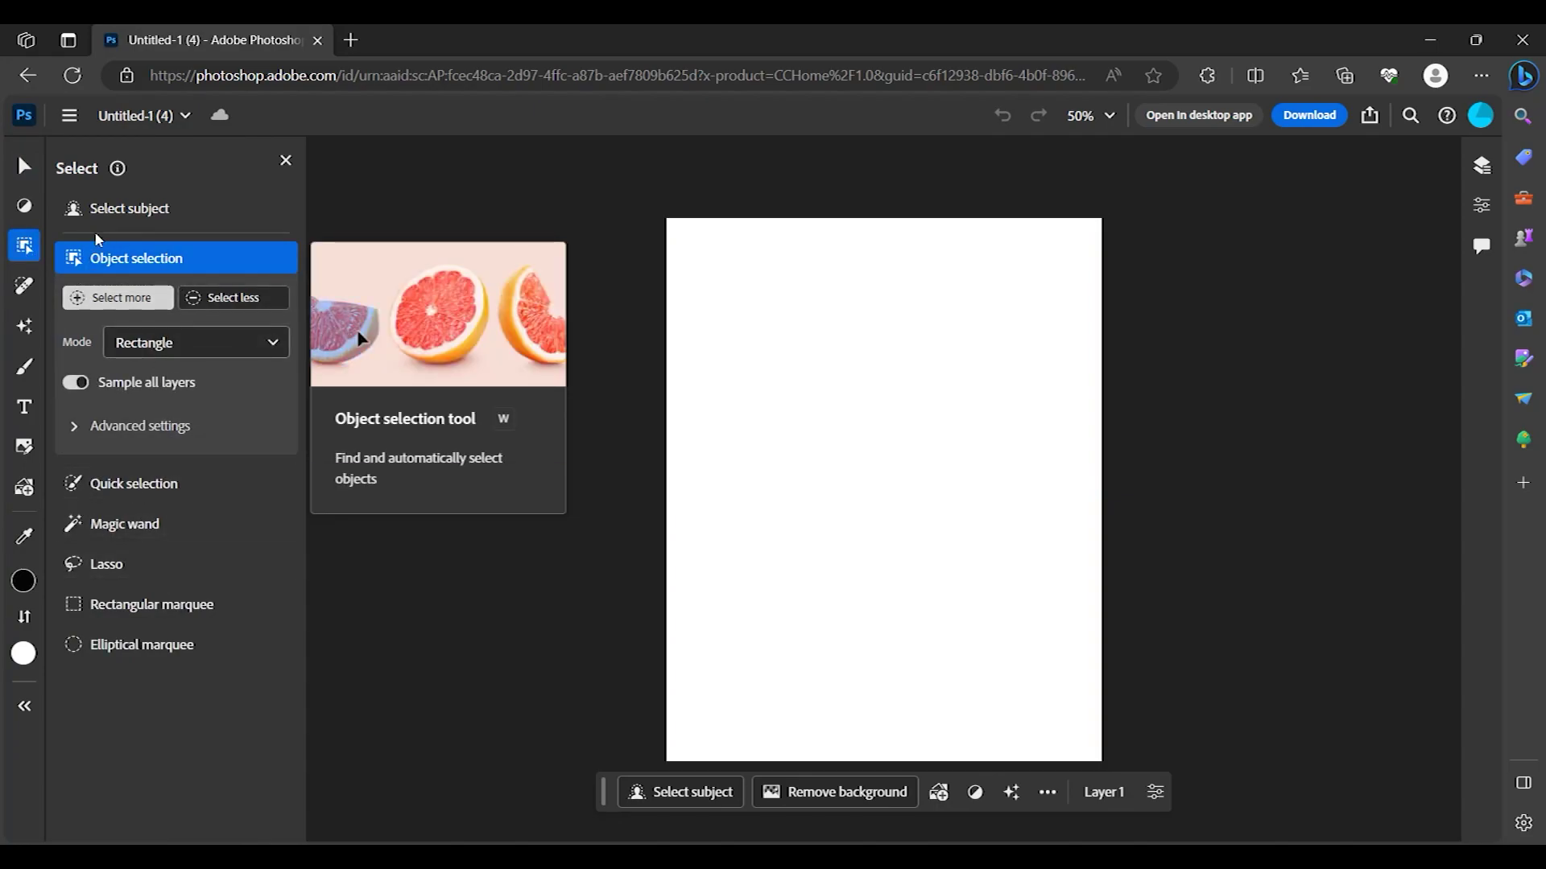
left_click(22, 292)
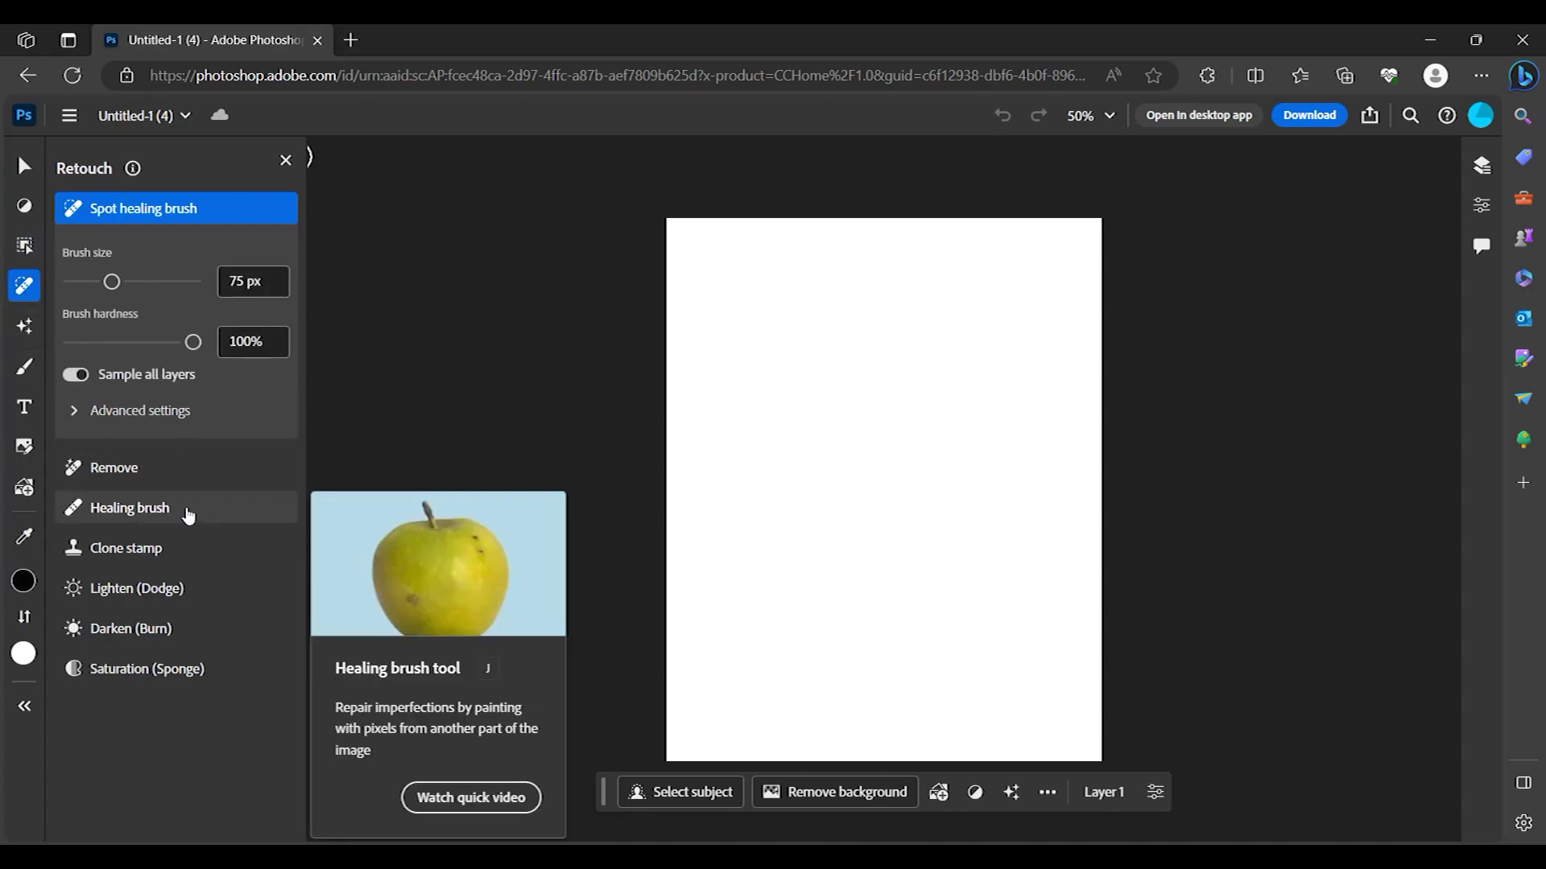
left_click(25, 336)
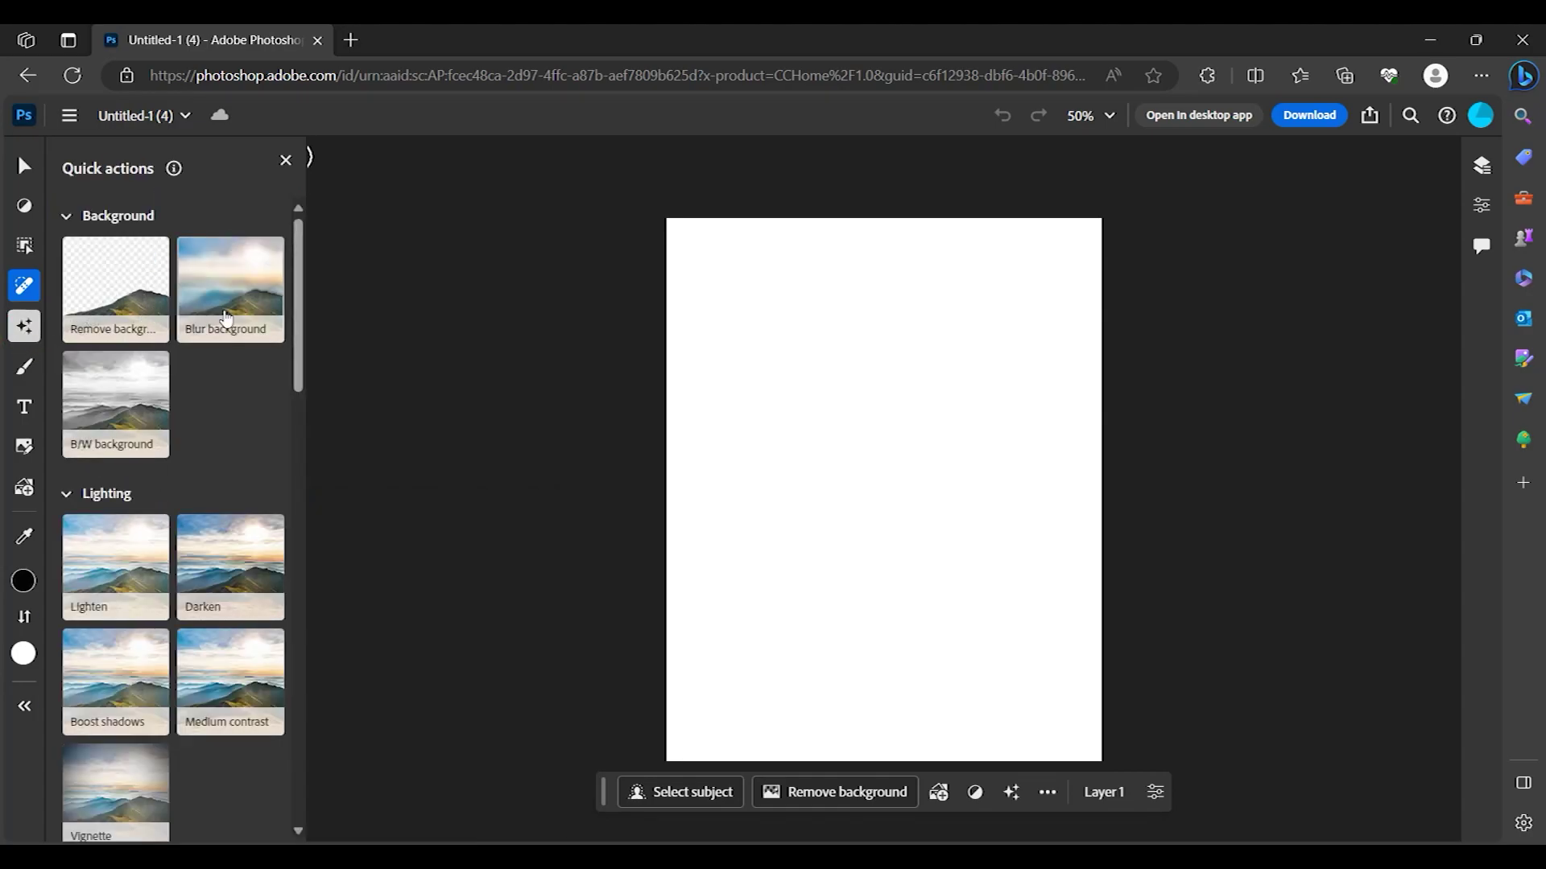
- Look through the quick actions, then show Paint brush settings: 75 px, 0% hardness, 100% flow
scroll(235, 494, "down", 5)
scroll(235, 493, "down", 1)
scroll(235, 494, "down", 4)
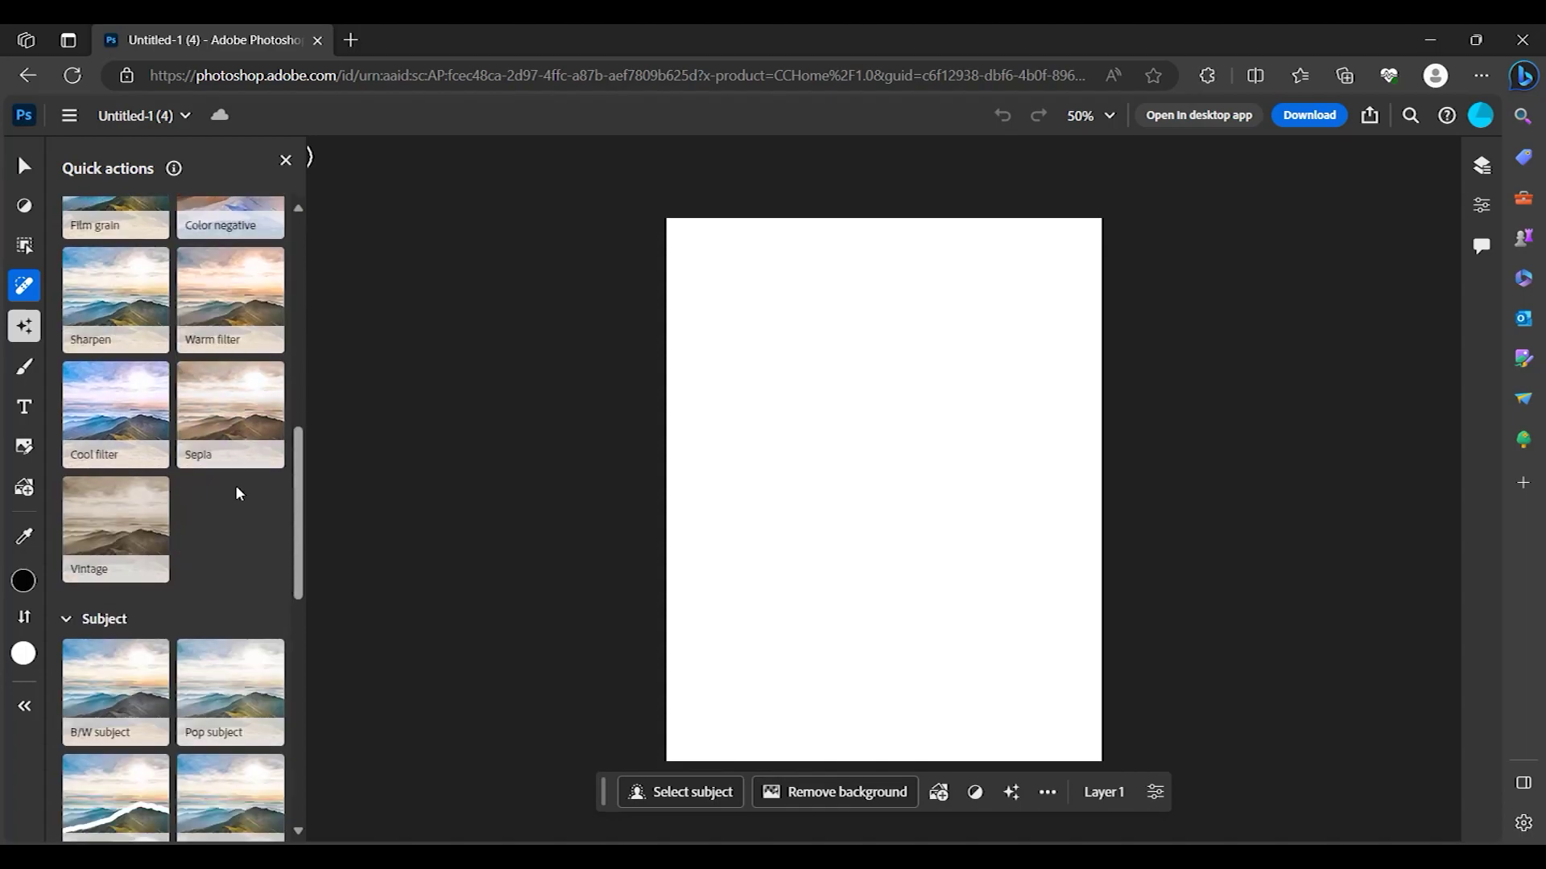
scroll(239, 494, "down", 8)
scroll(238, 494, "up", 10)
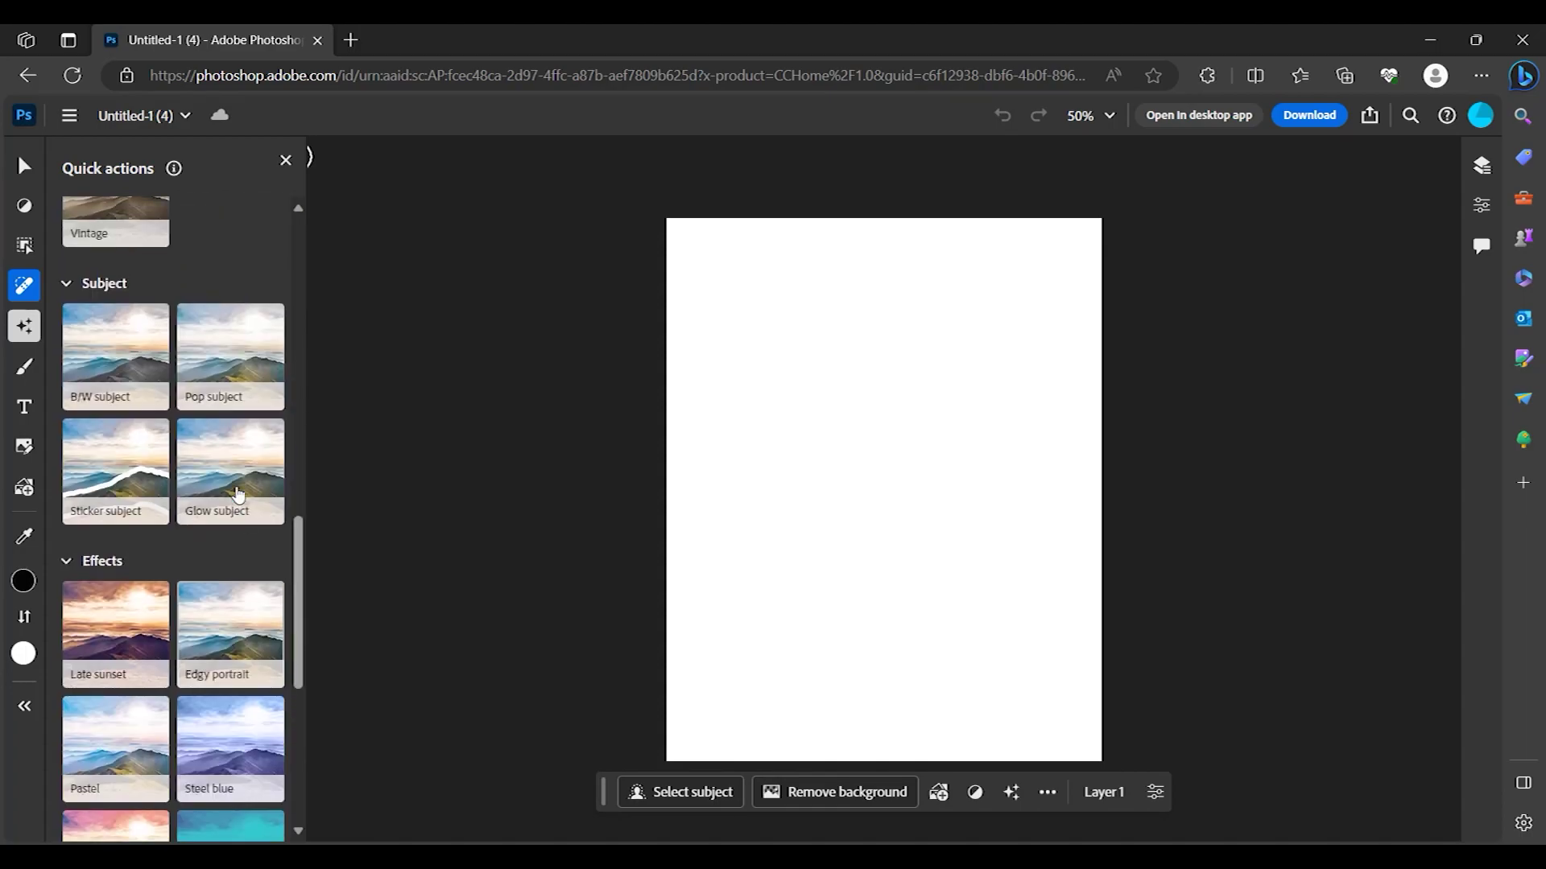
scroll(238, 494, "up", 5)
scroll(238, 494, "up", 4)
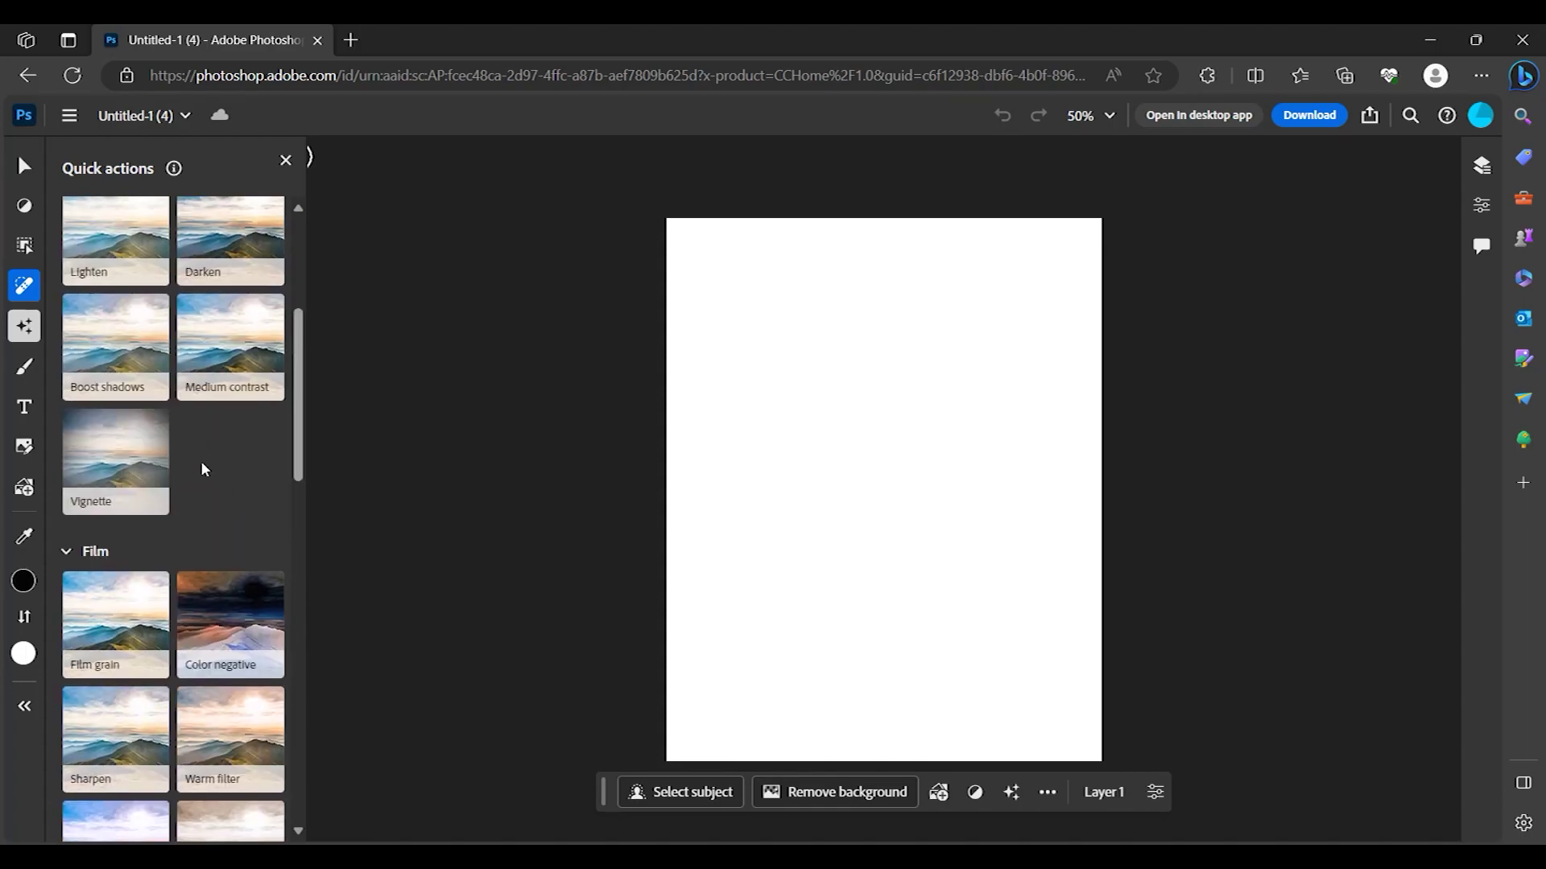
left_click(29, 369)
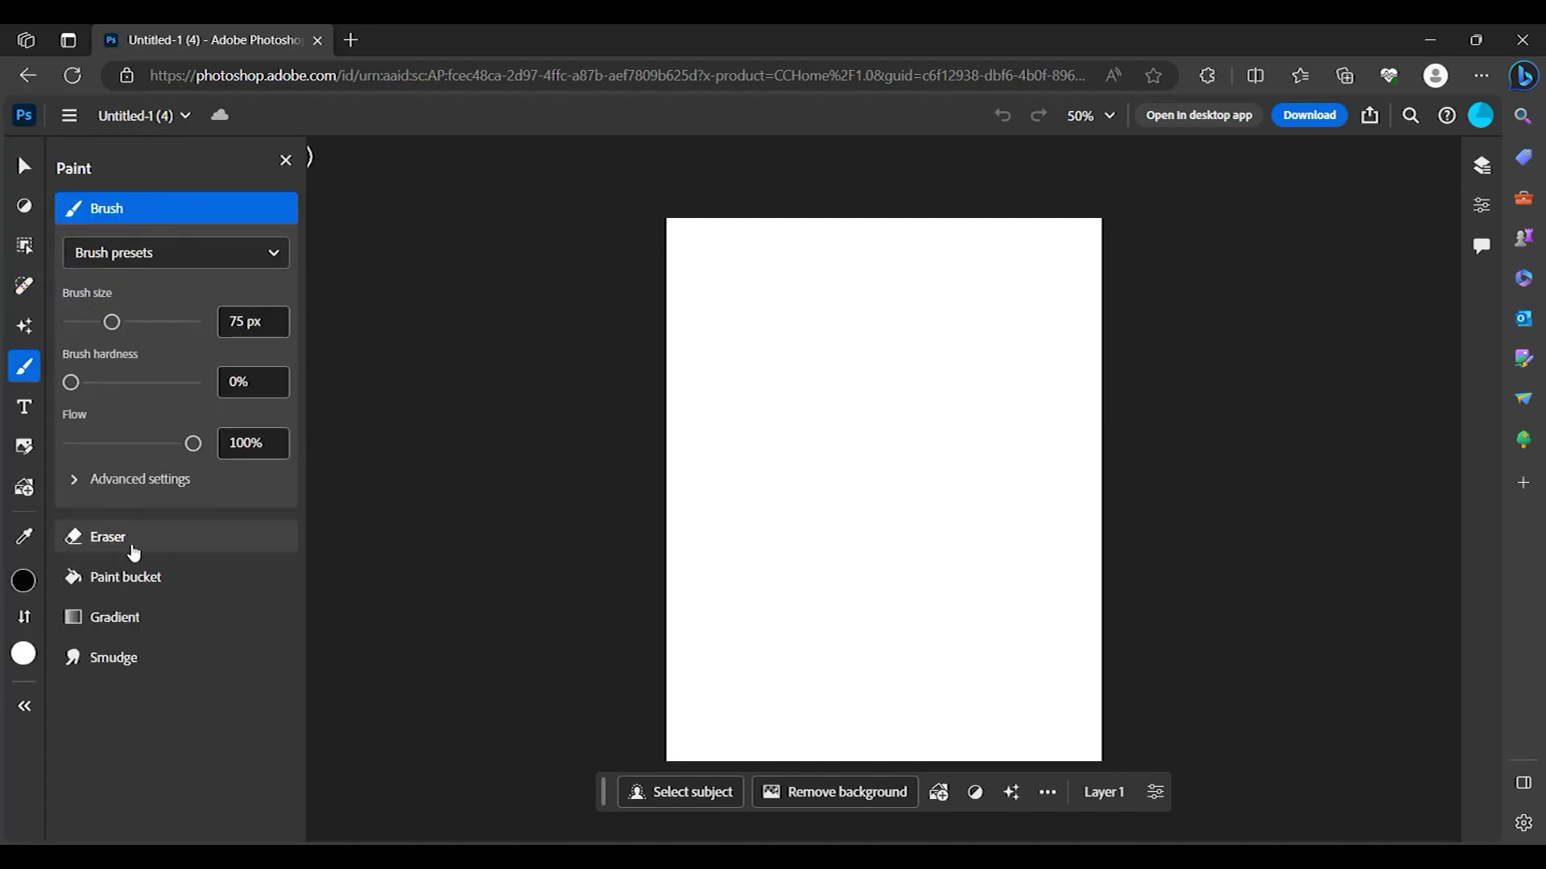
- Add an 'Add text' box to the canvas and scroll through the font list
left_click(30, 410)
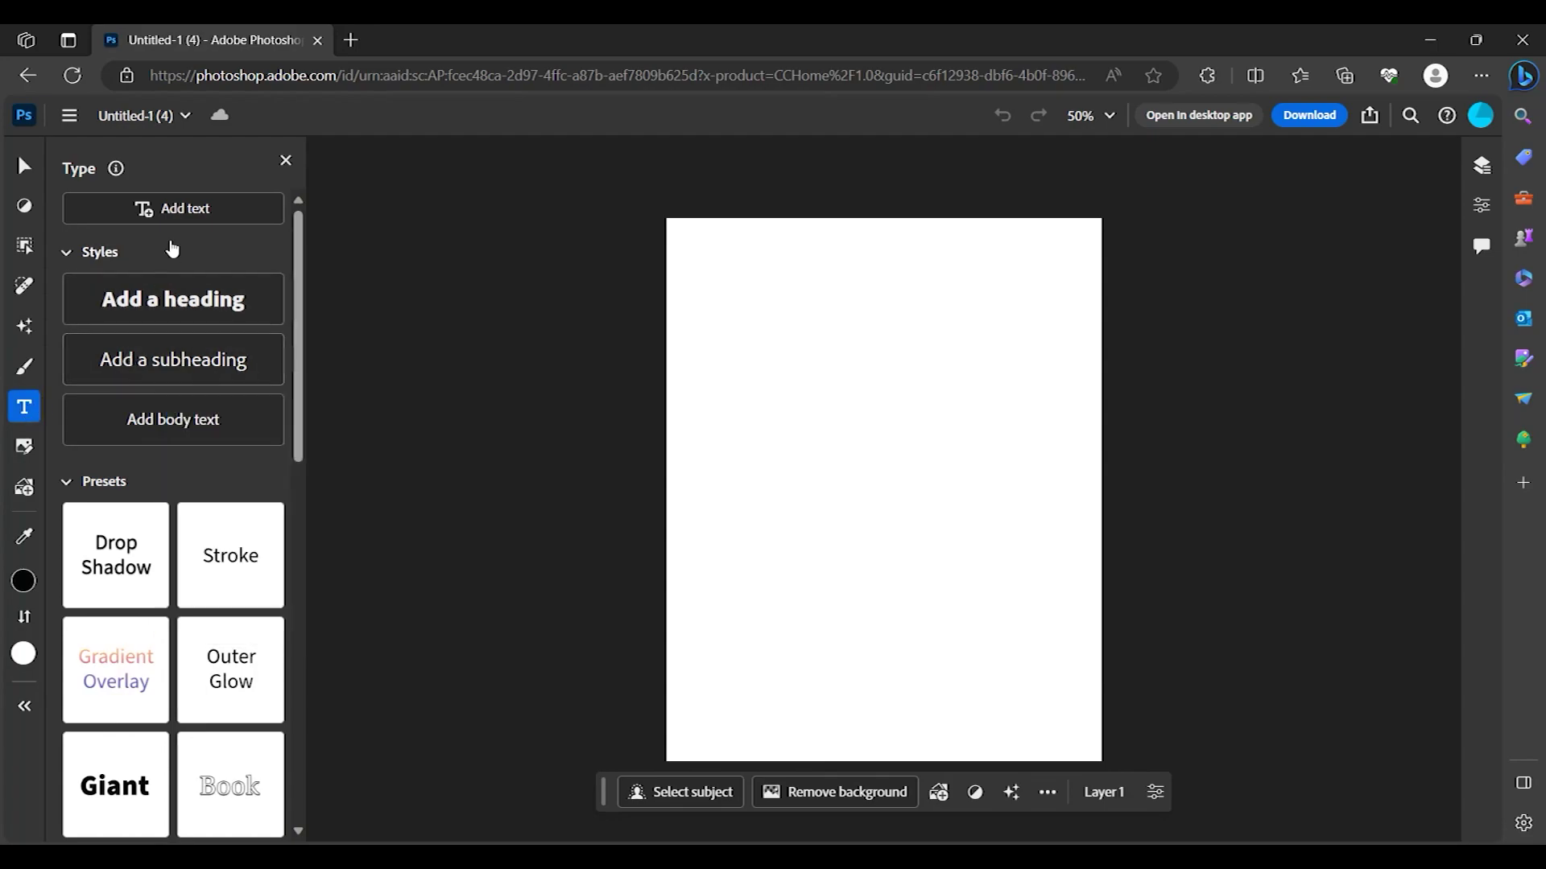
left_click(208, 216)
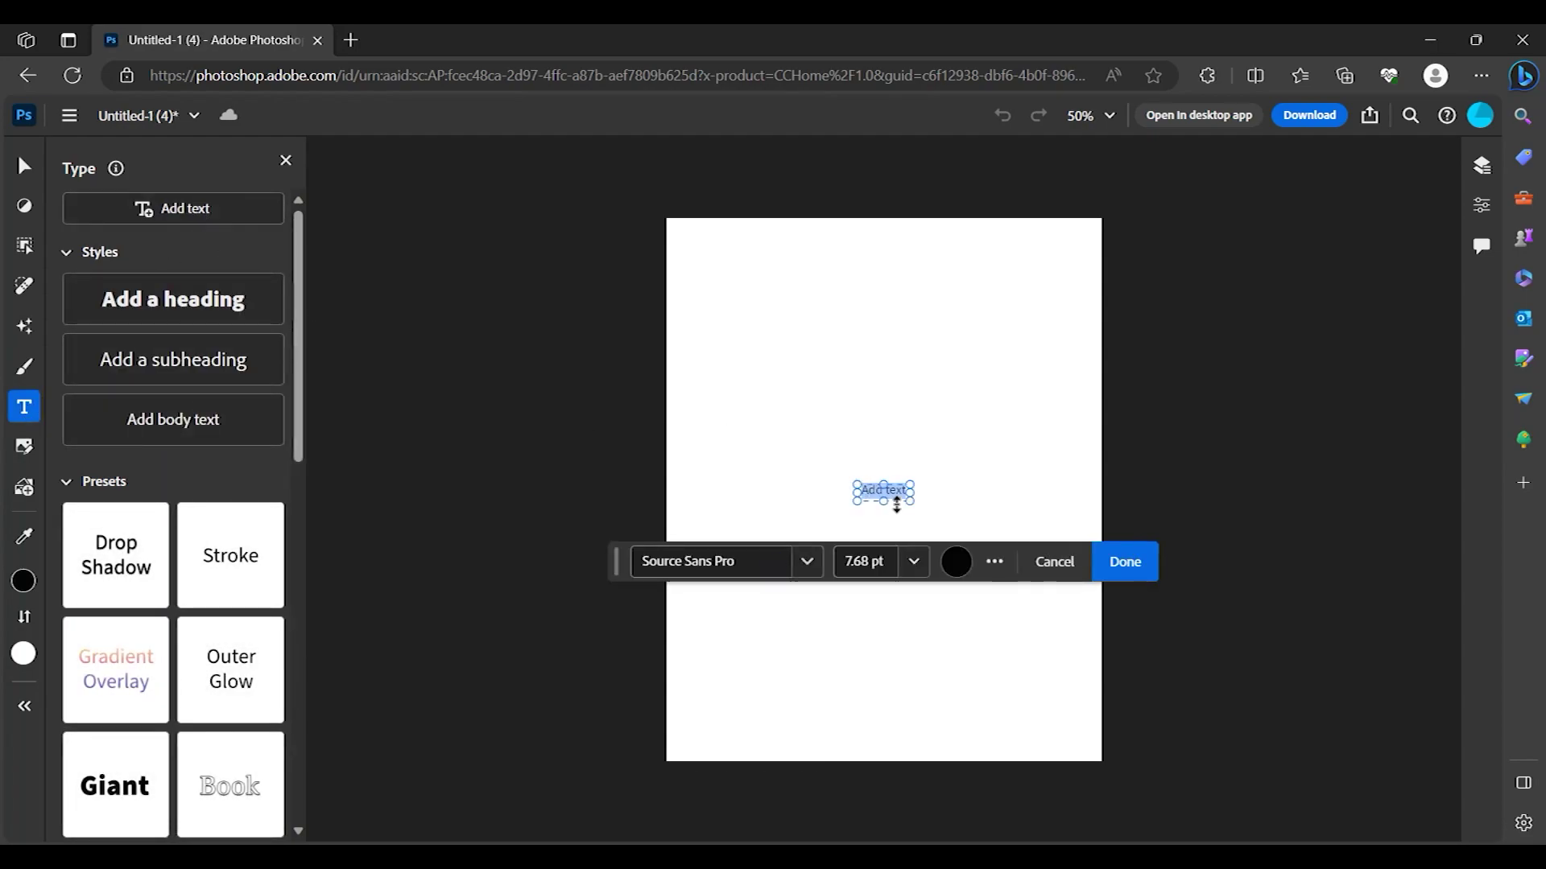
left_click(807, 562)
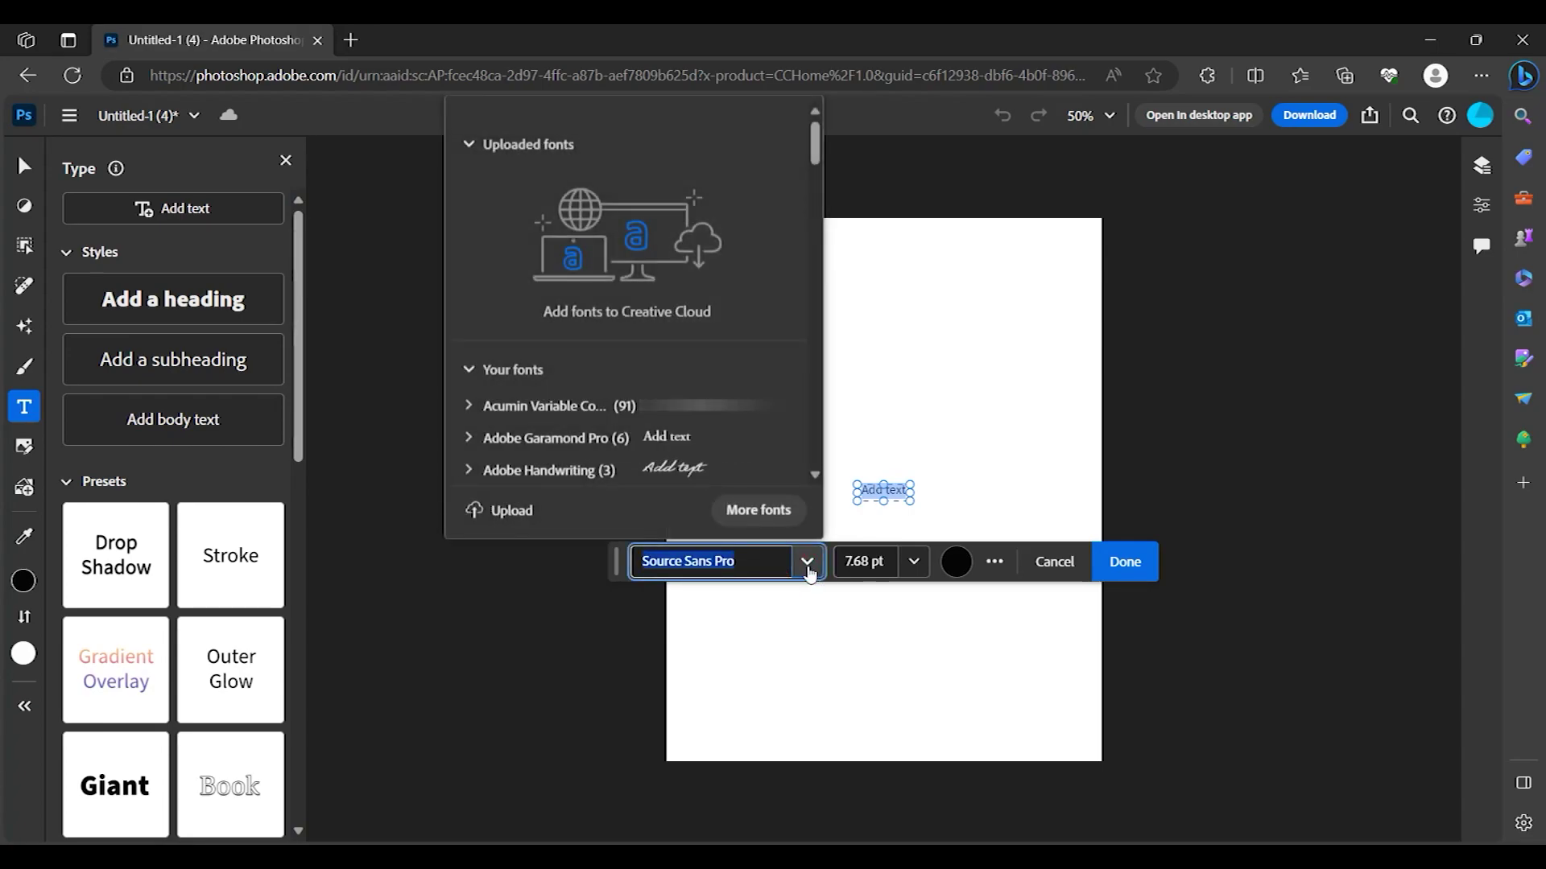
scroll(641, 392, "down", 3)
scroll(641, 392, "down", 5)
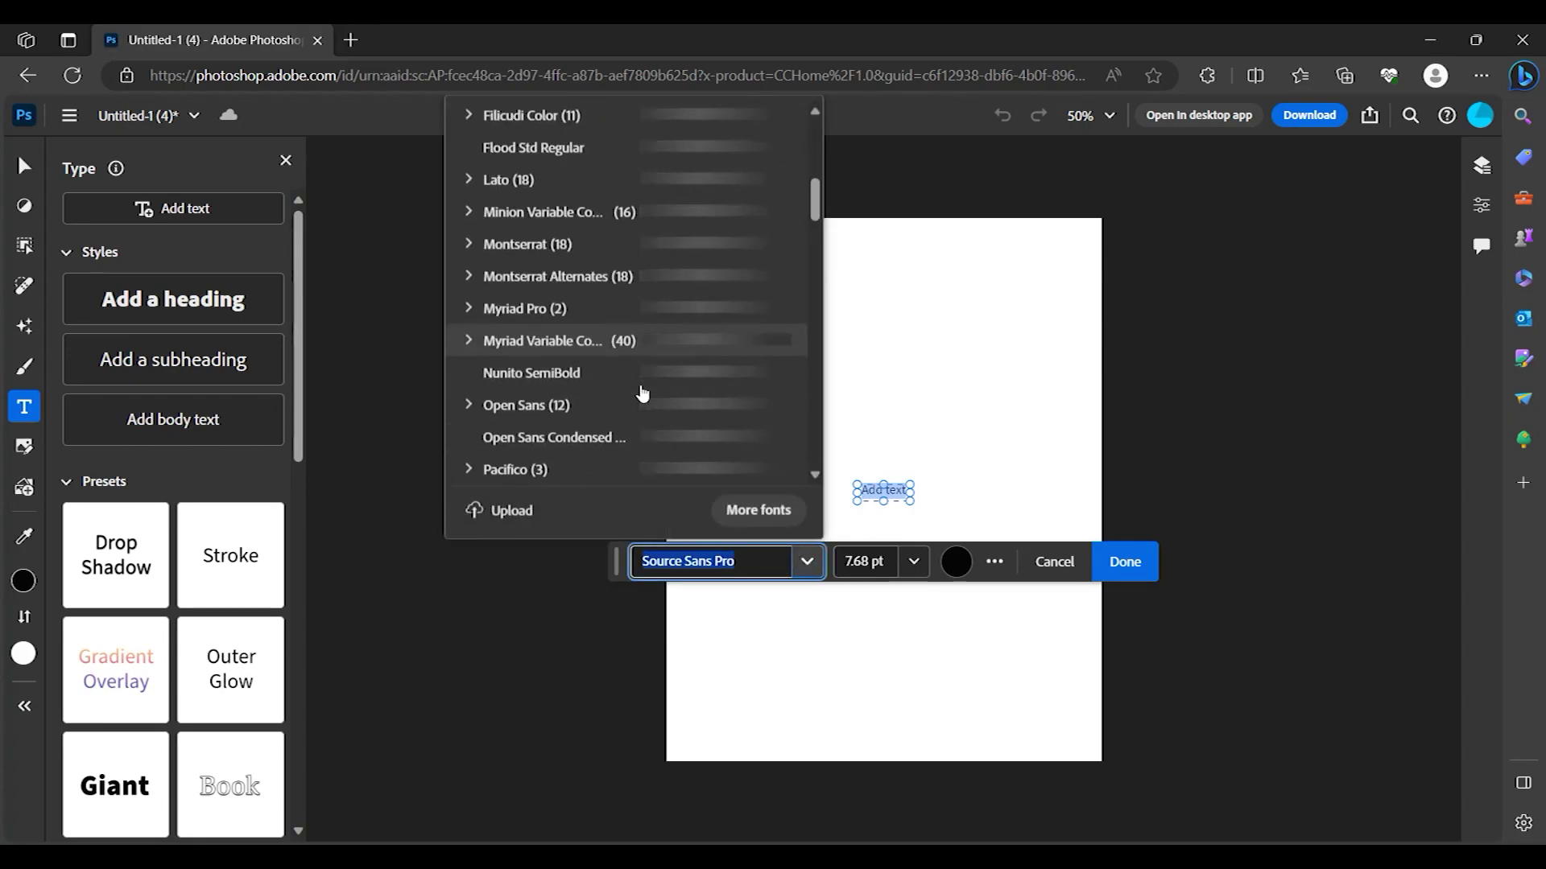
scroll(642, 392, "down", 5)
scroll(641, 392, "down", 5)
scroll(642, 393, "down", 5)
scroll(642, 392, "down", 3)
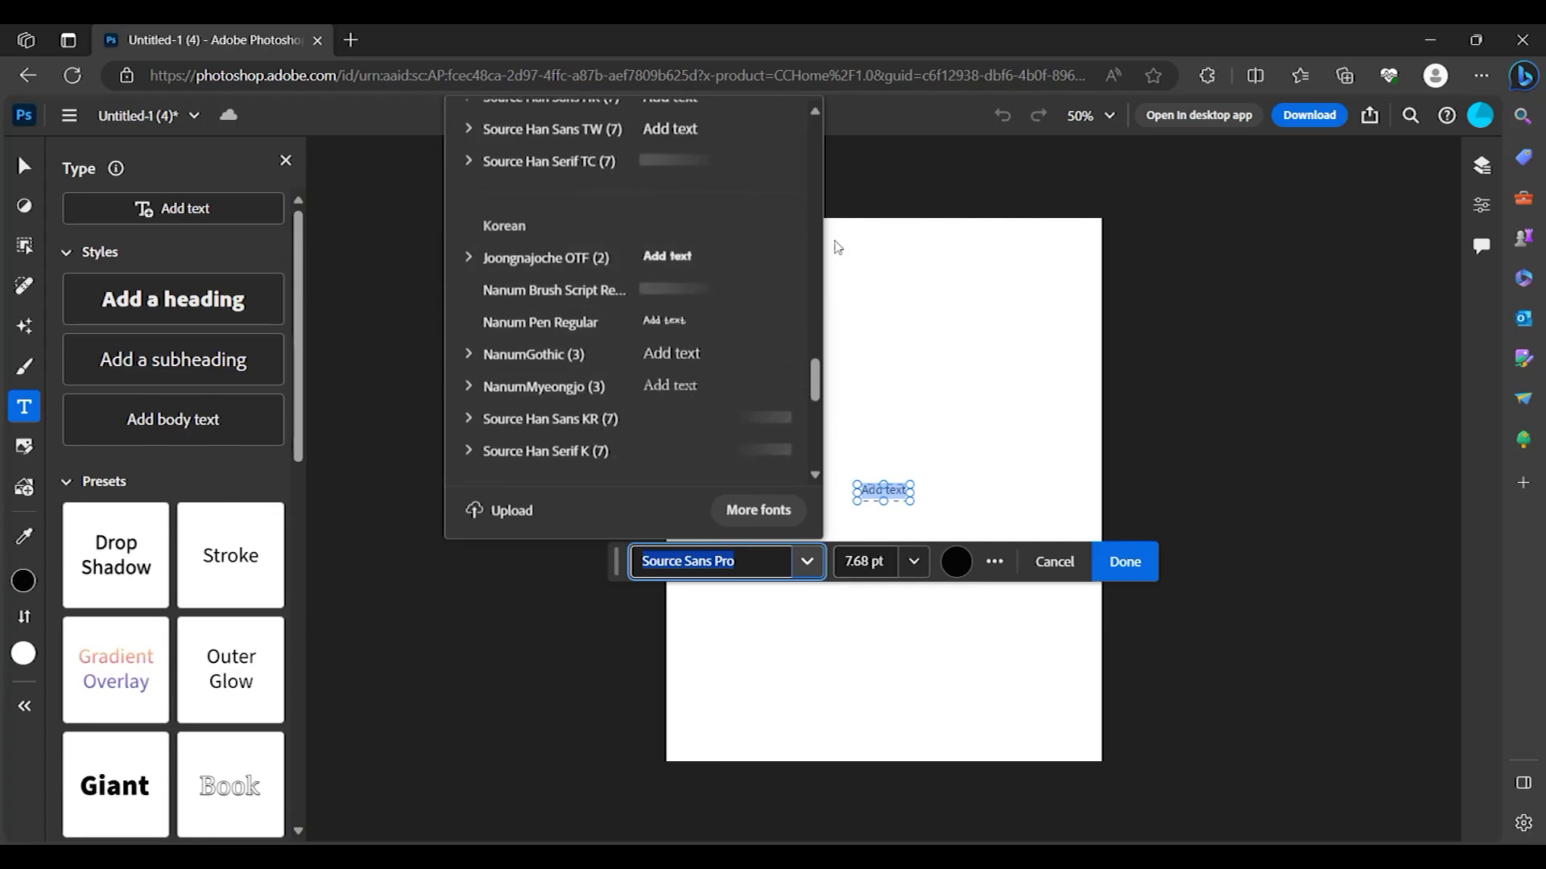
- Cancel a font upload, keep the current font, and commit the Add text layer
left_click(508, 516)
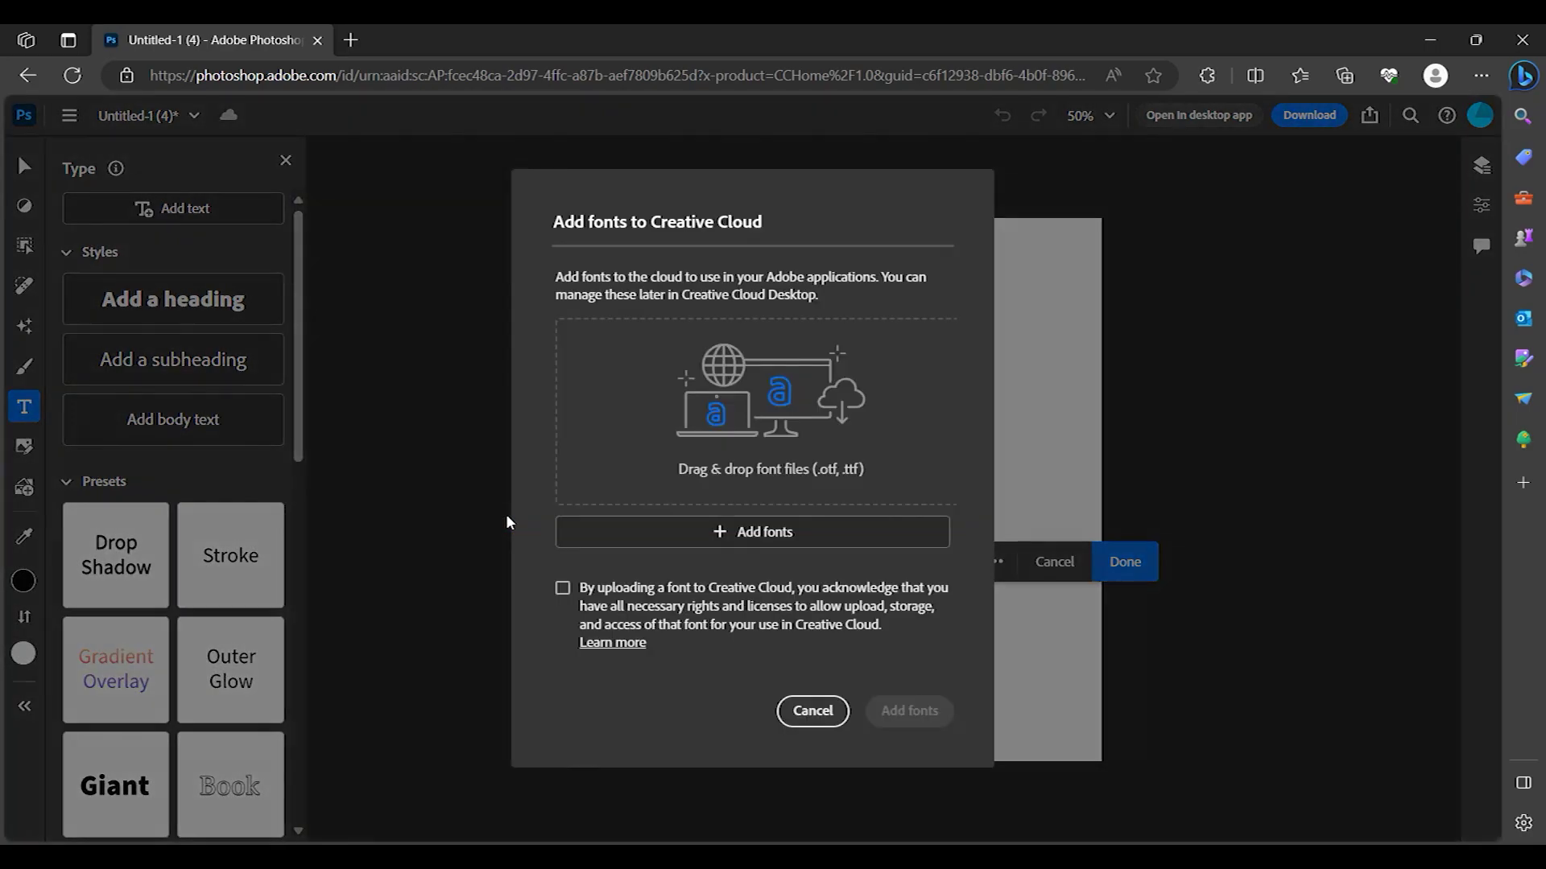
left_click(796, 534)
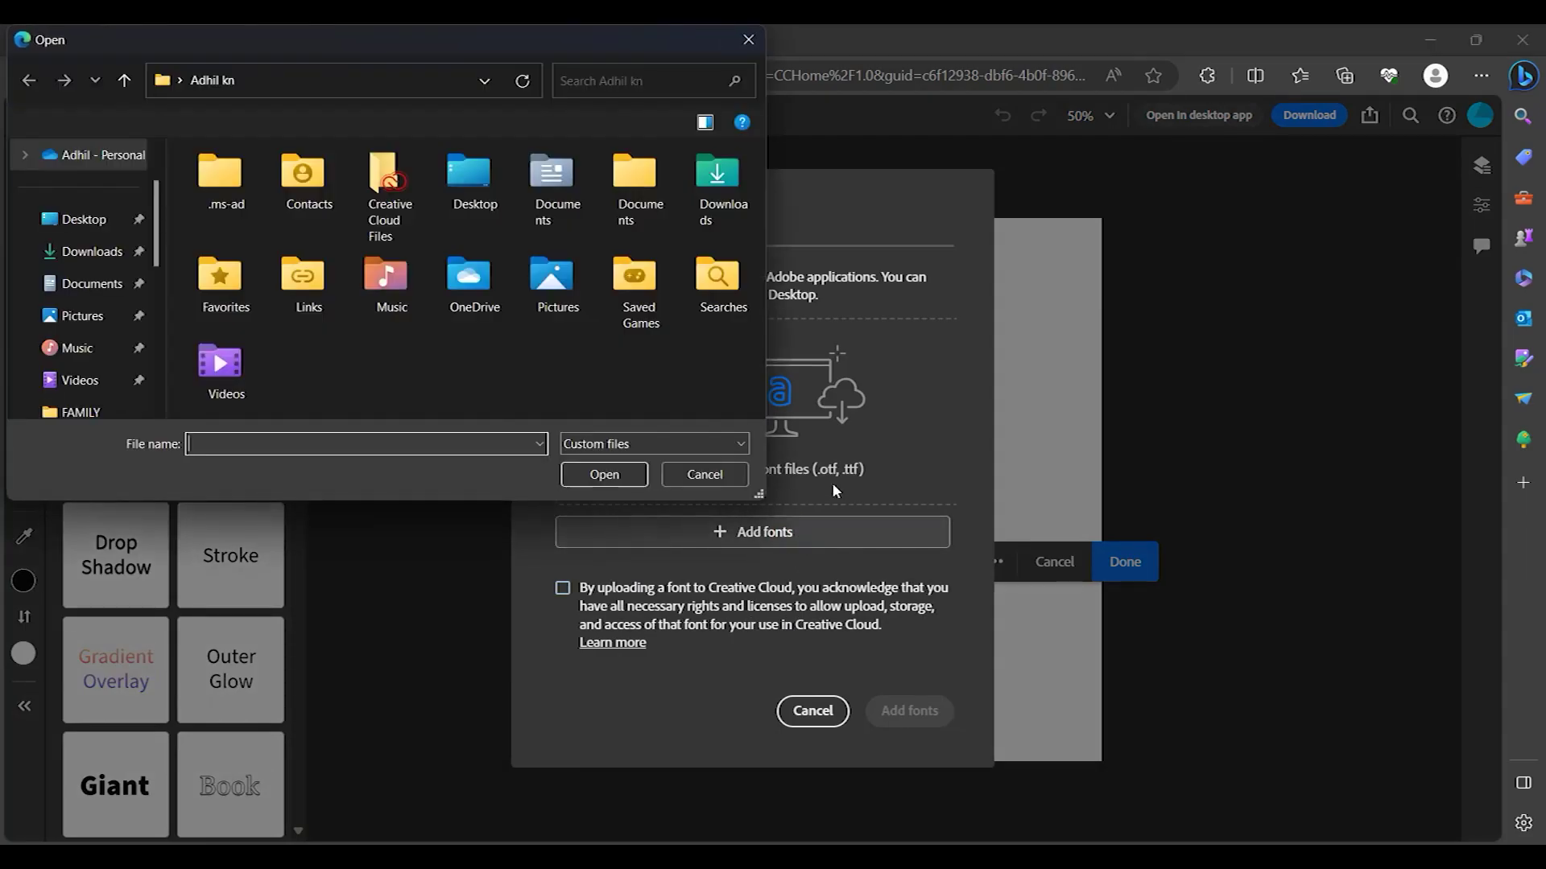
left_click(748, 39)
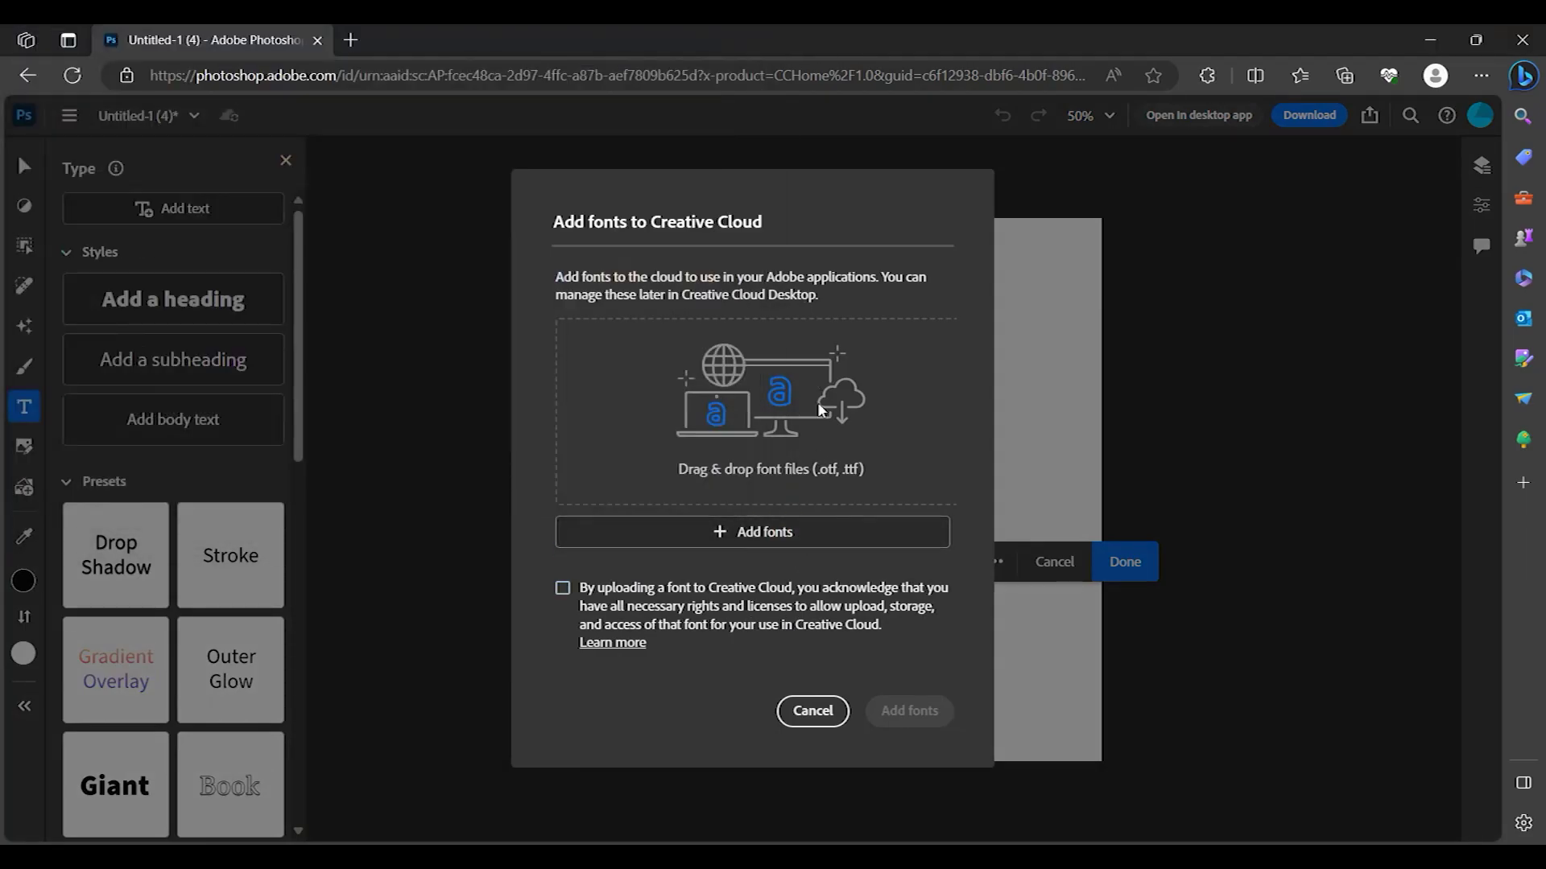
left_click(813, 712)
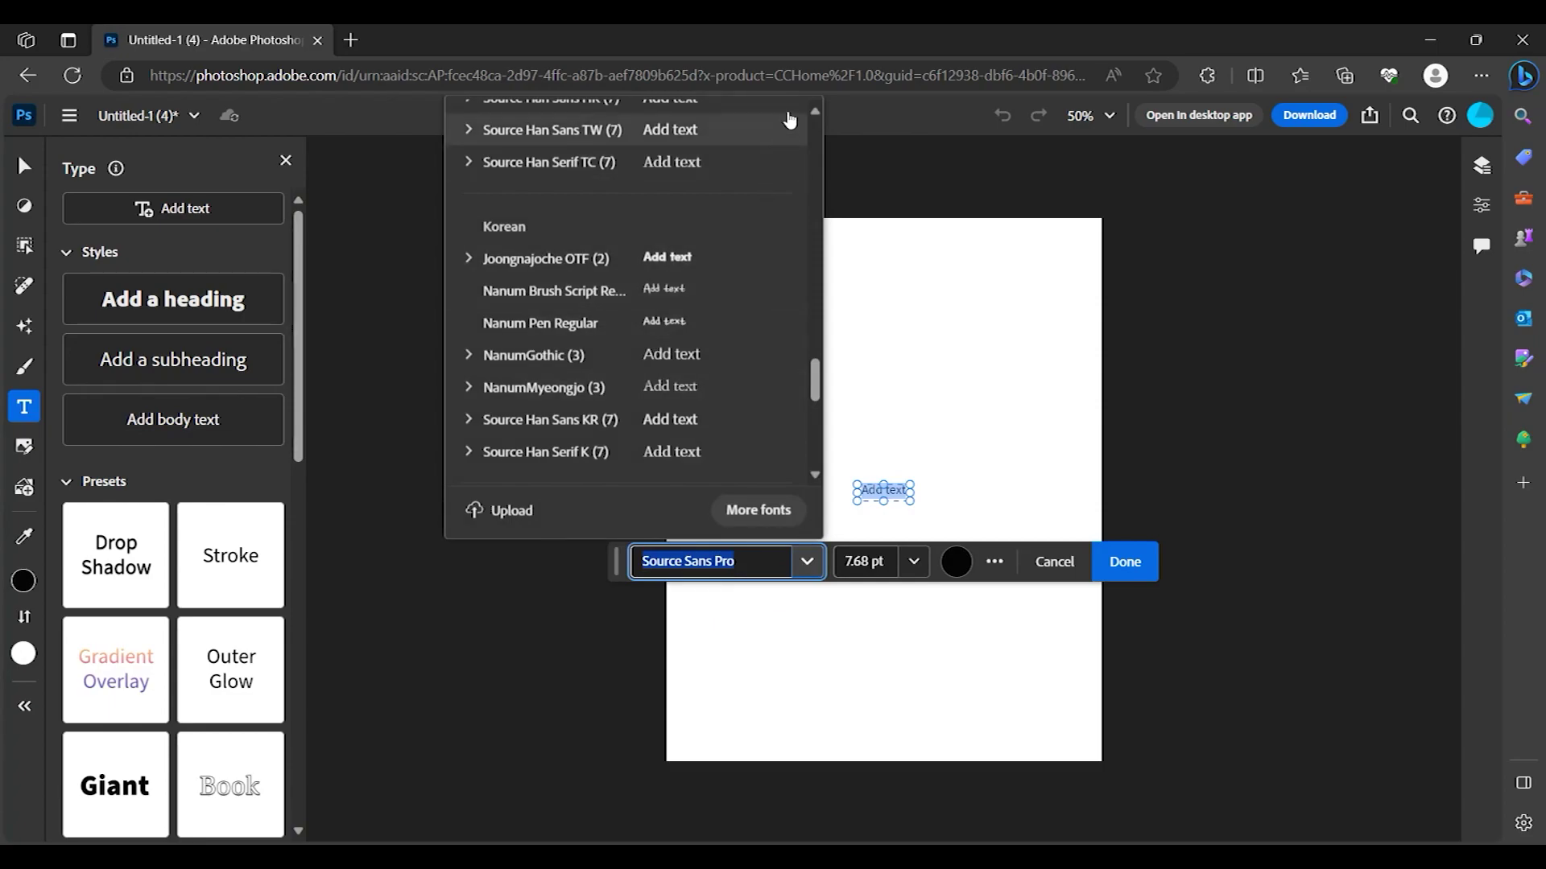
left_click(1002, 578)
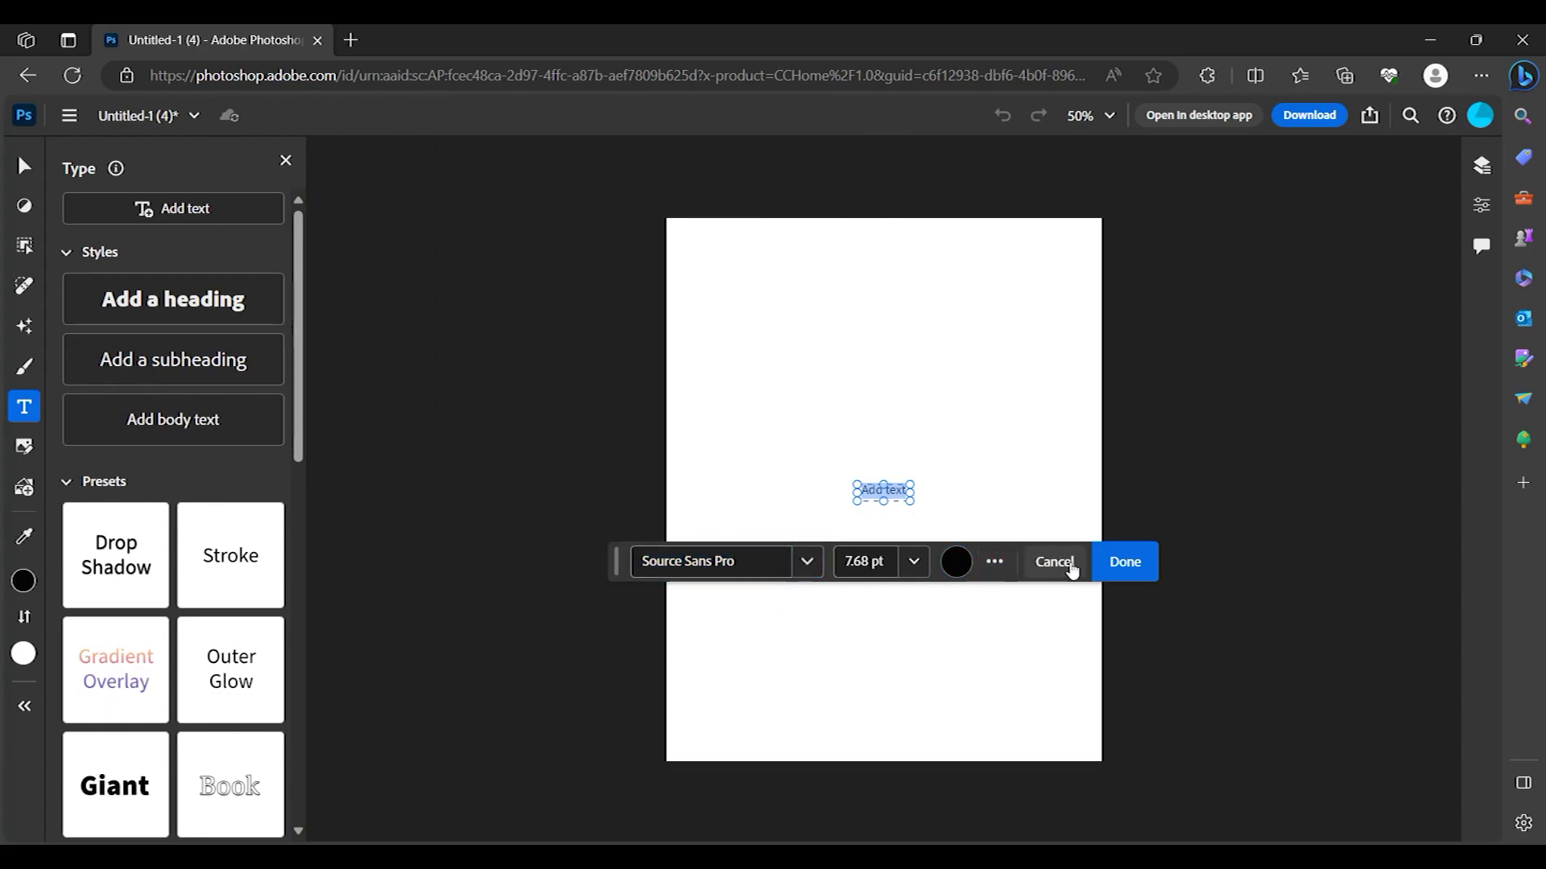
left_click(1121, 561)
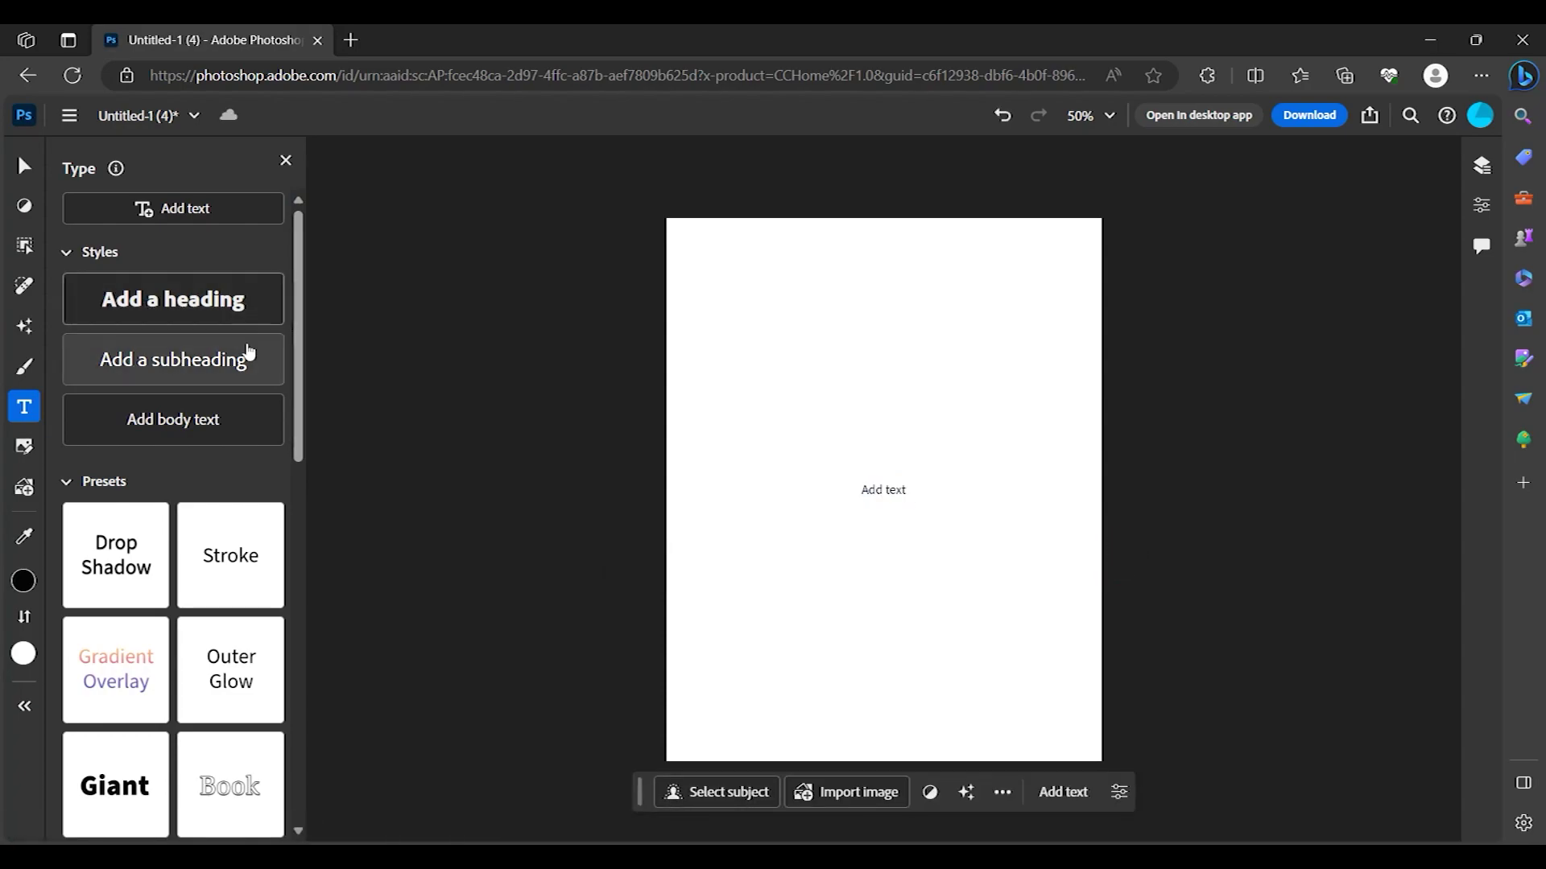
- Add an 'Add a heading' text line and set it to 30 pt
left_click(239, 310)
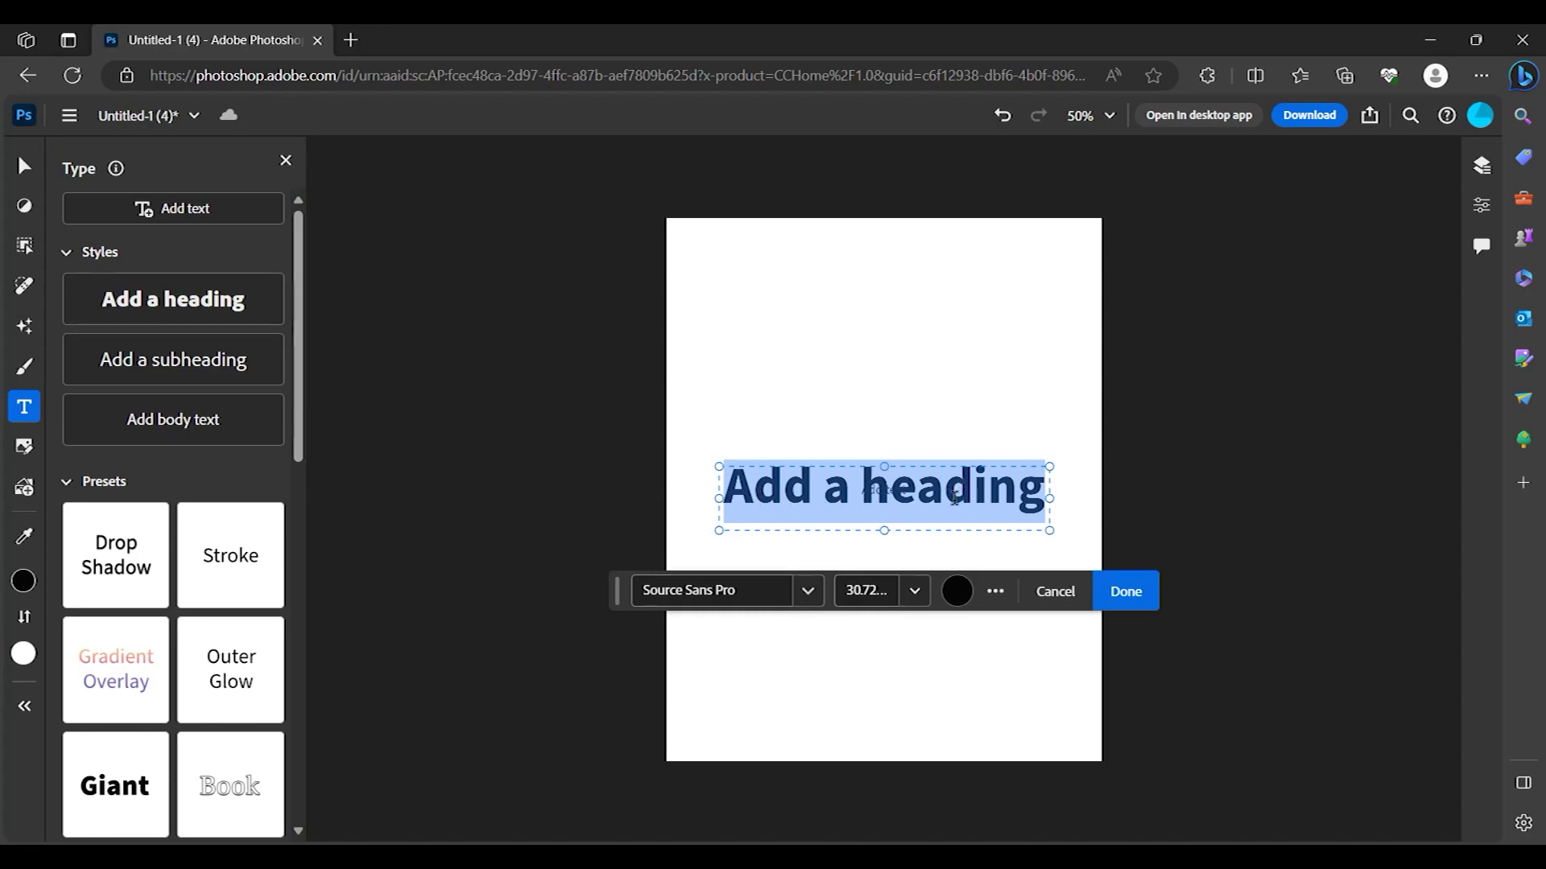
left_click(872, 596)
type("30")
key("Return")
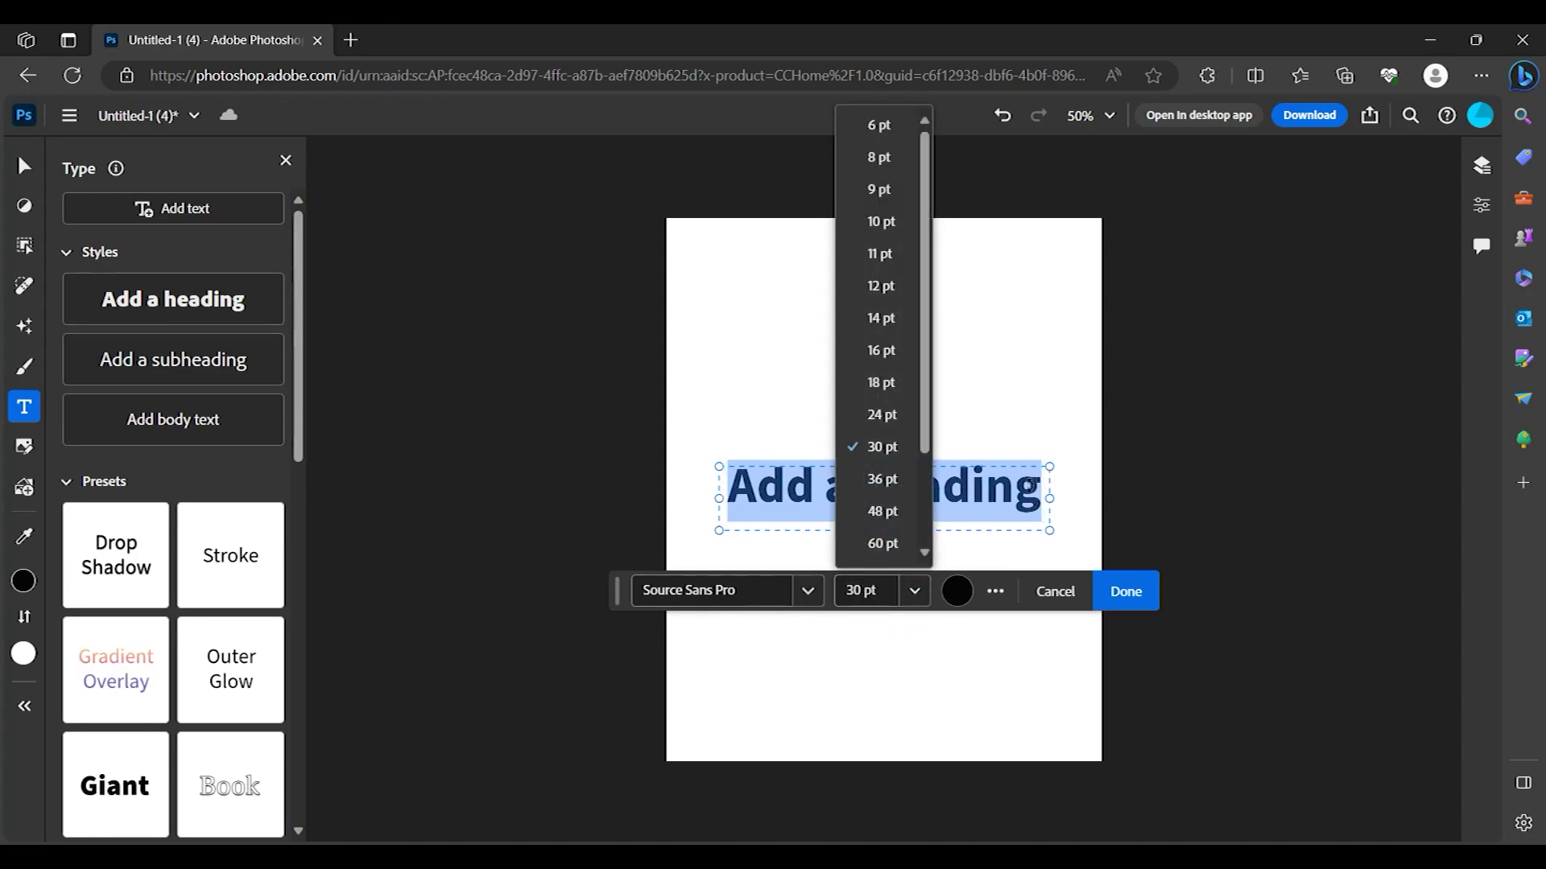
- Enlarge the heading to 36 pt, then shrink it to 14 pt
left_click(172, 256)
left_click(914, 591)
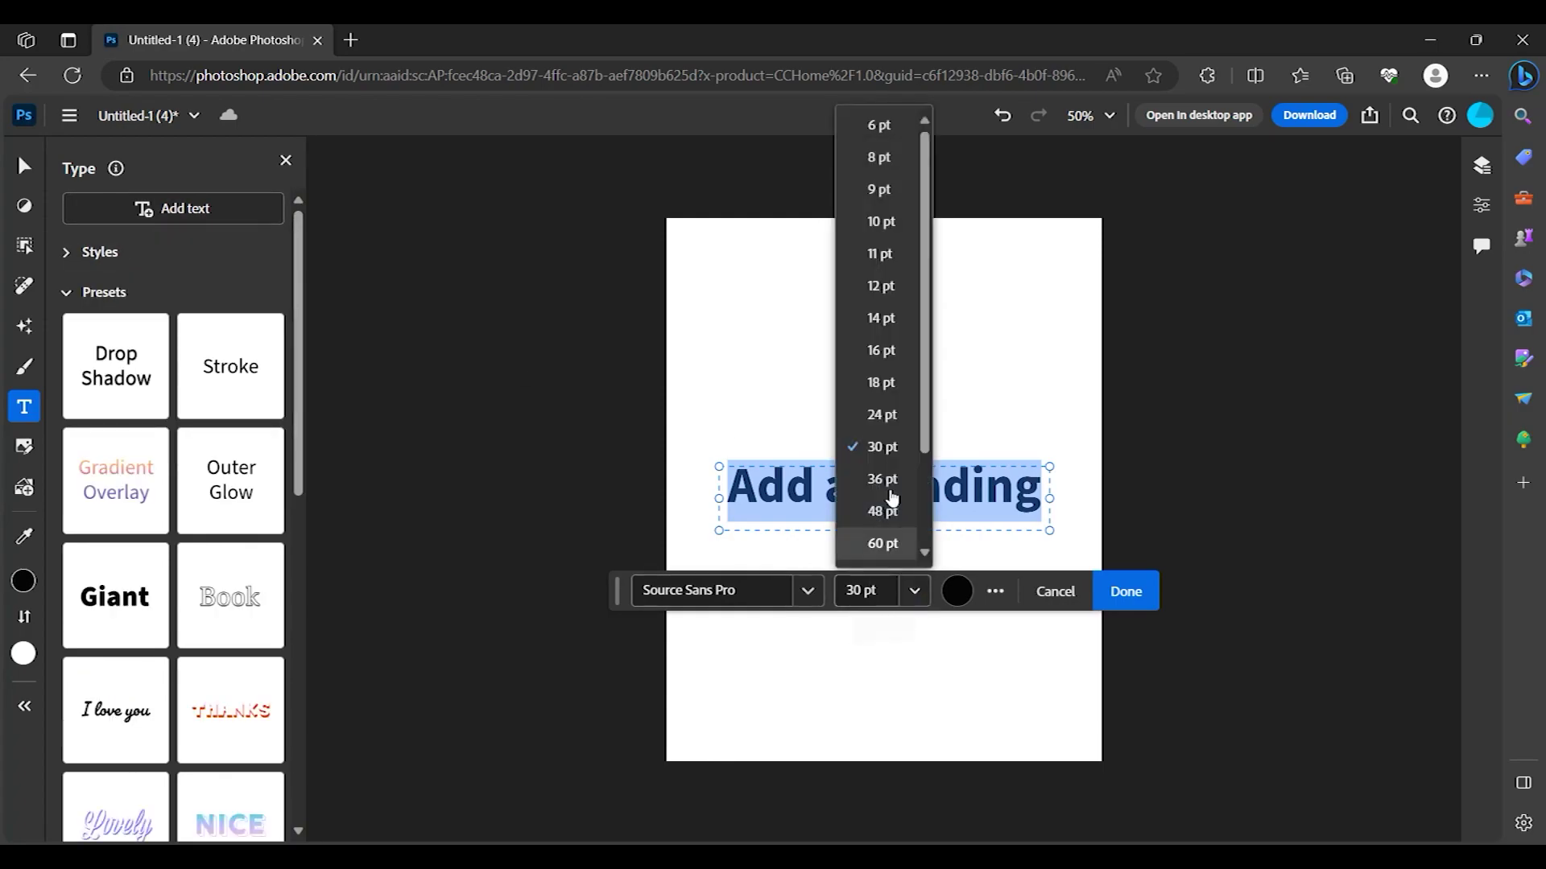
left_click(885, 475)
left_click(915, 592)
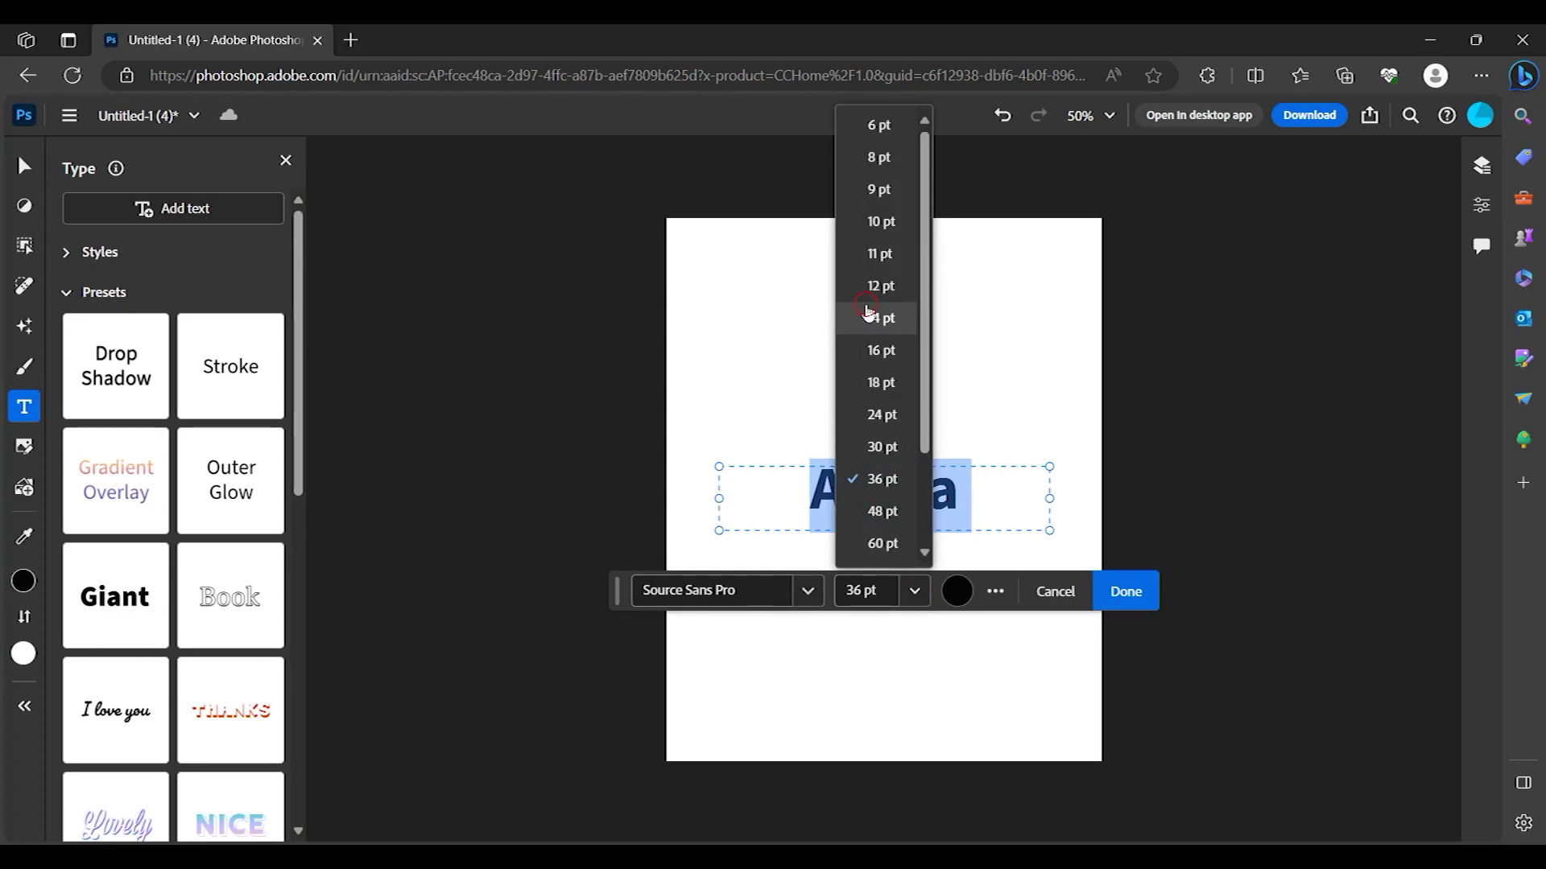
left_click(864, 314)
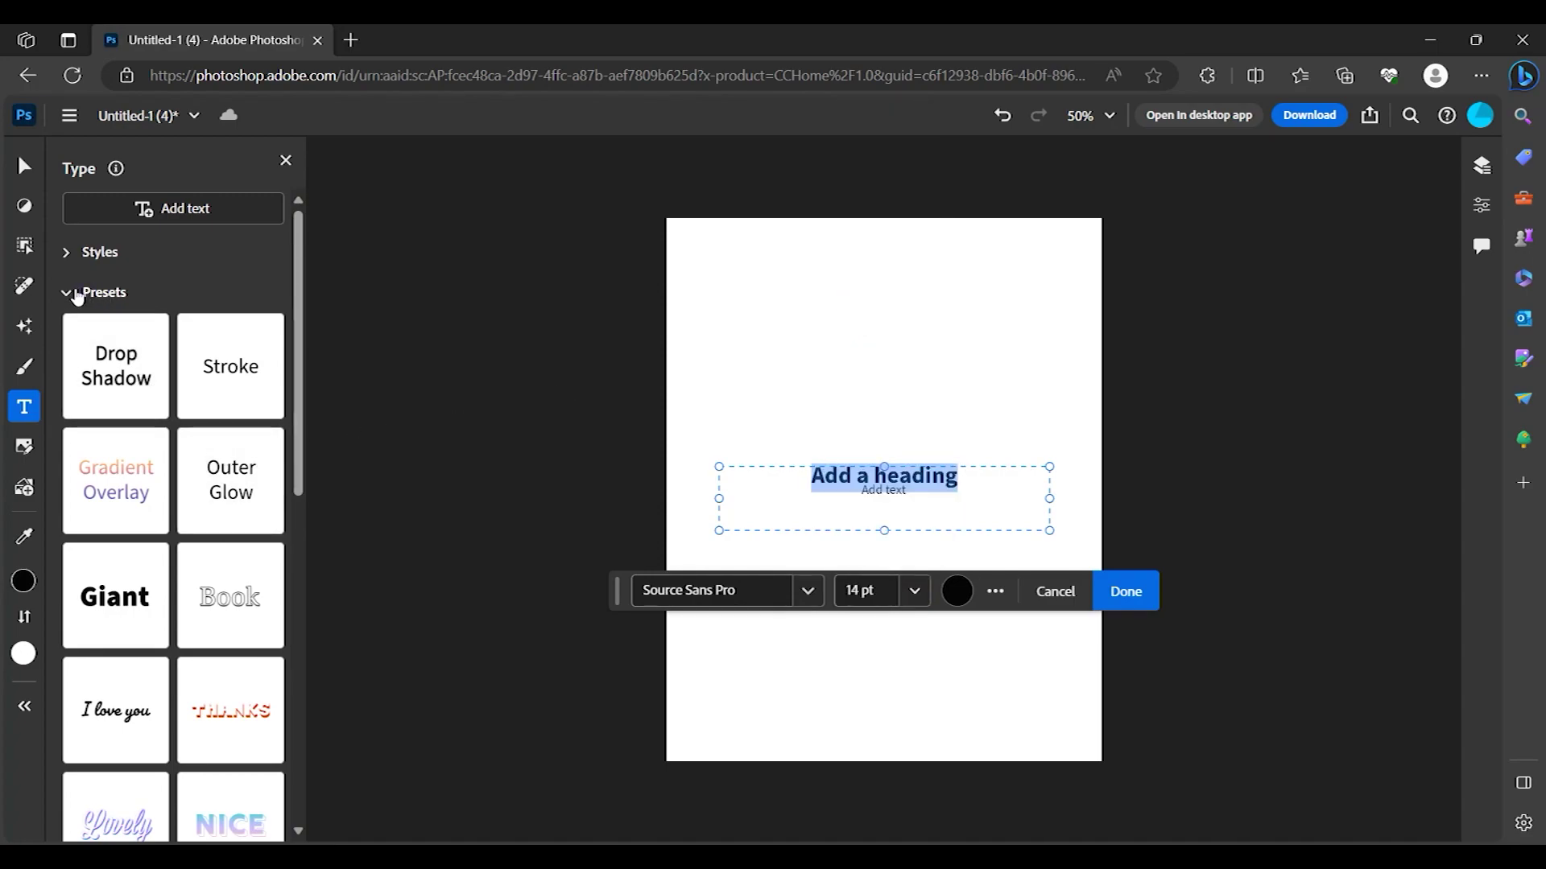
scroll(139, 374, "down", 5)
scroll(141, 379, "down", 5)
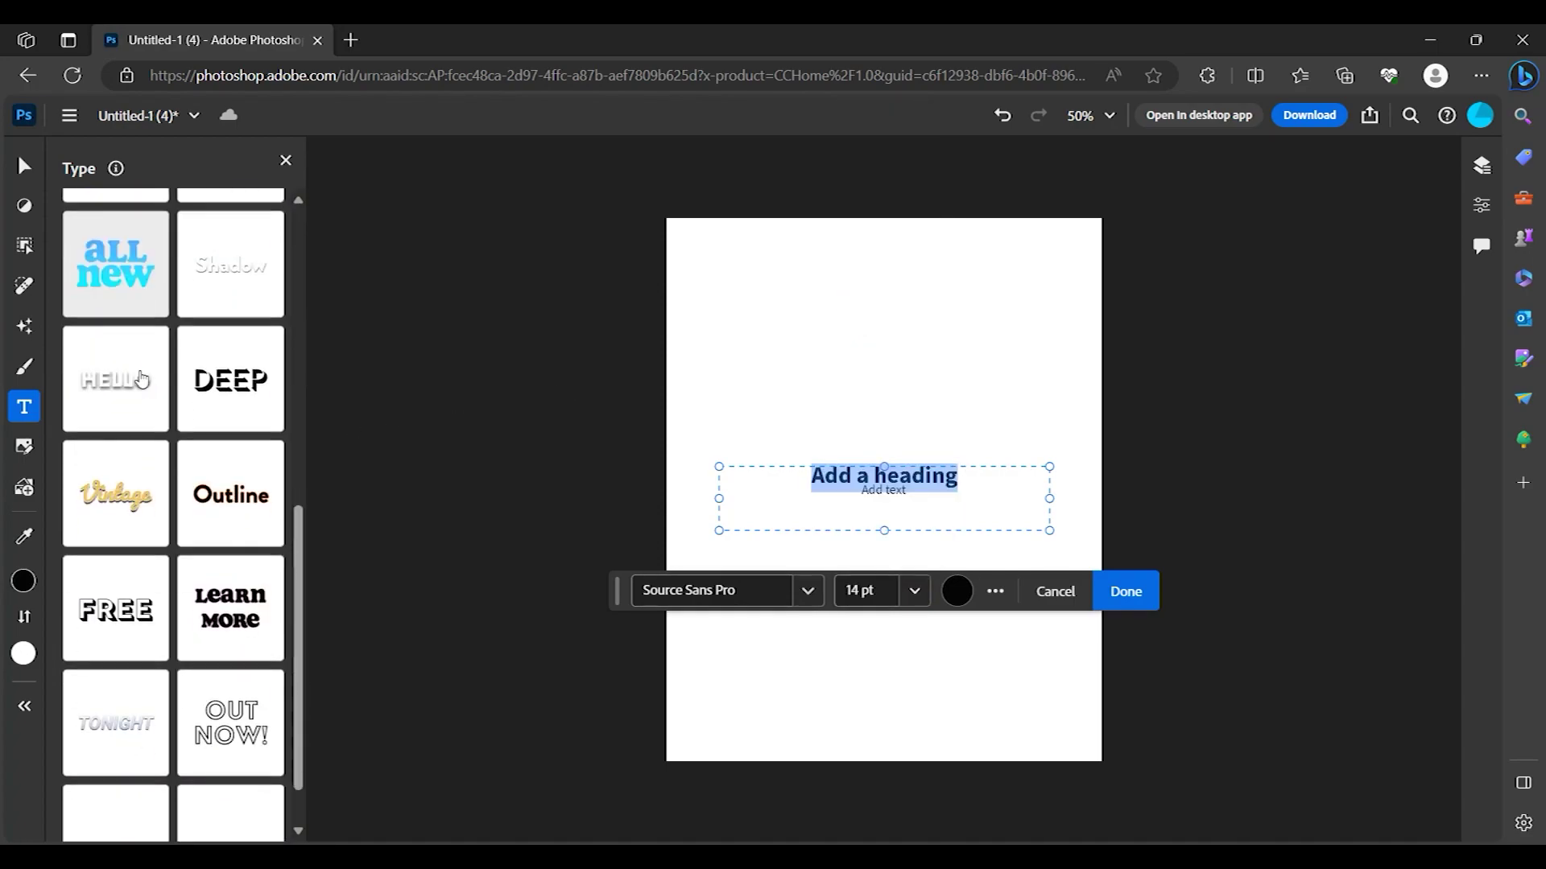
scroll(231, 439, "up", 8)
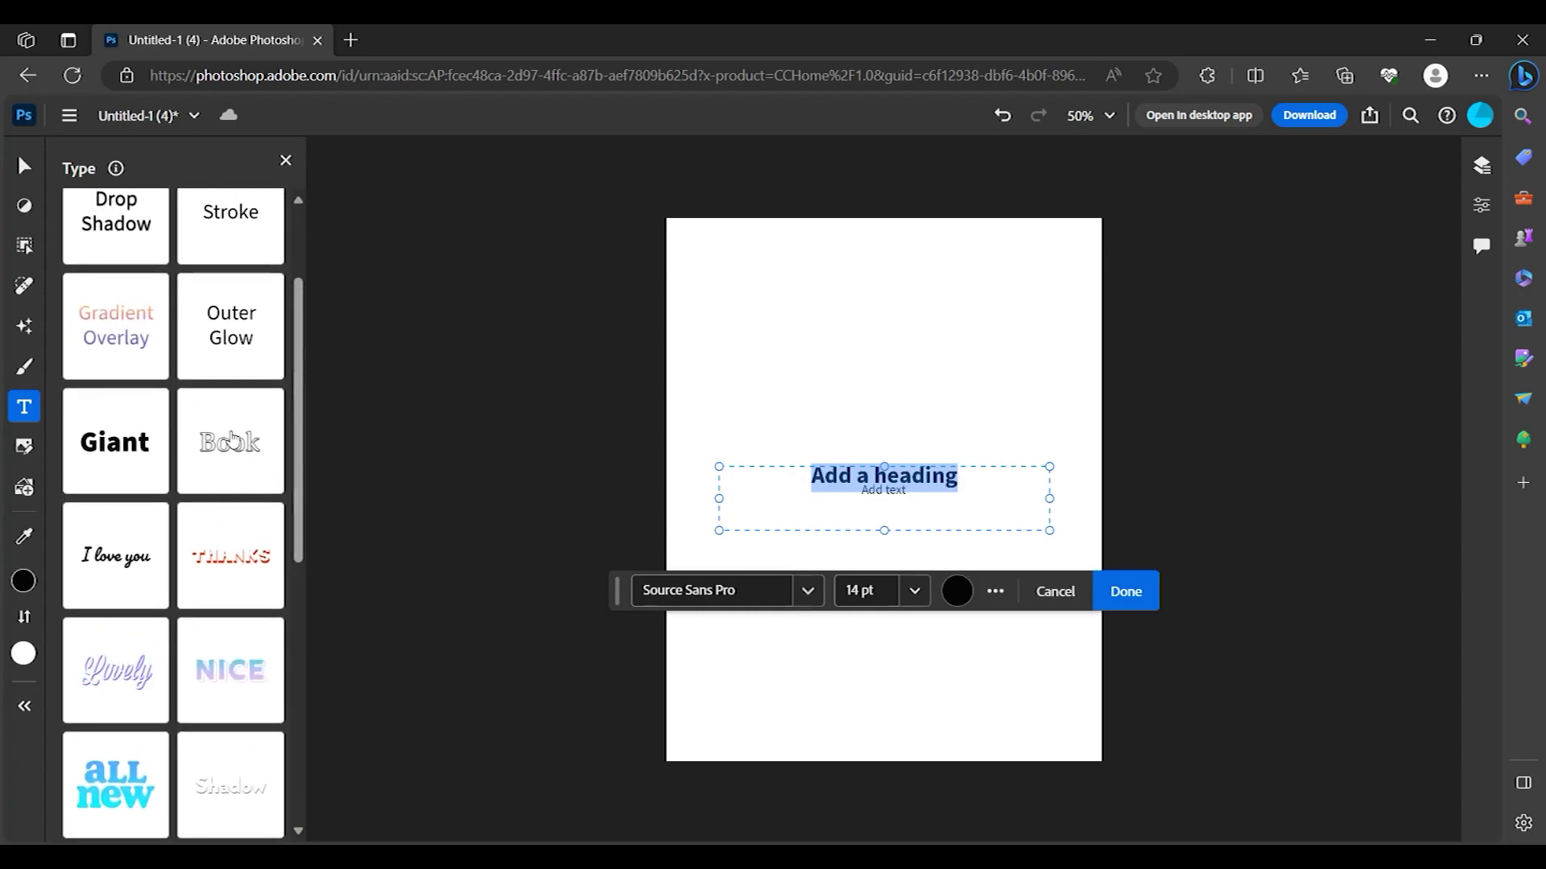
scroll(233, 440, "up", 2)
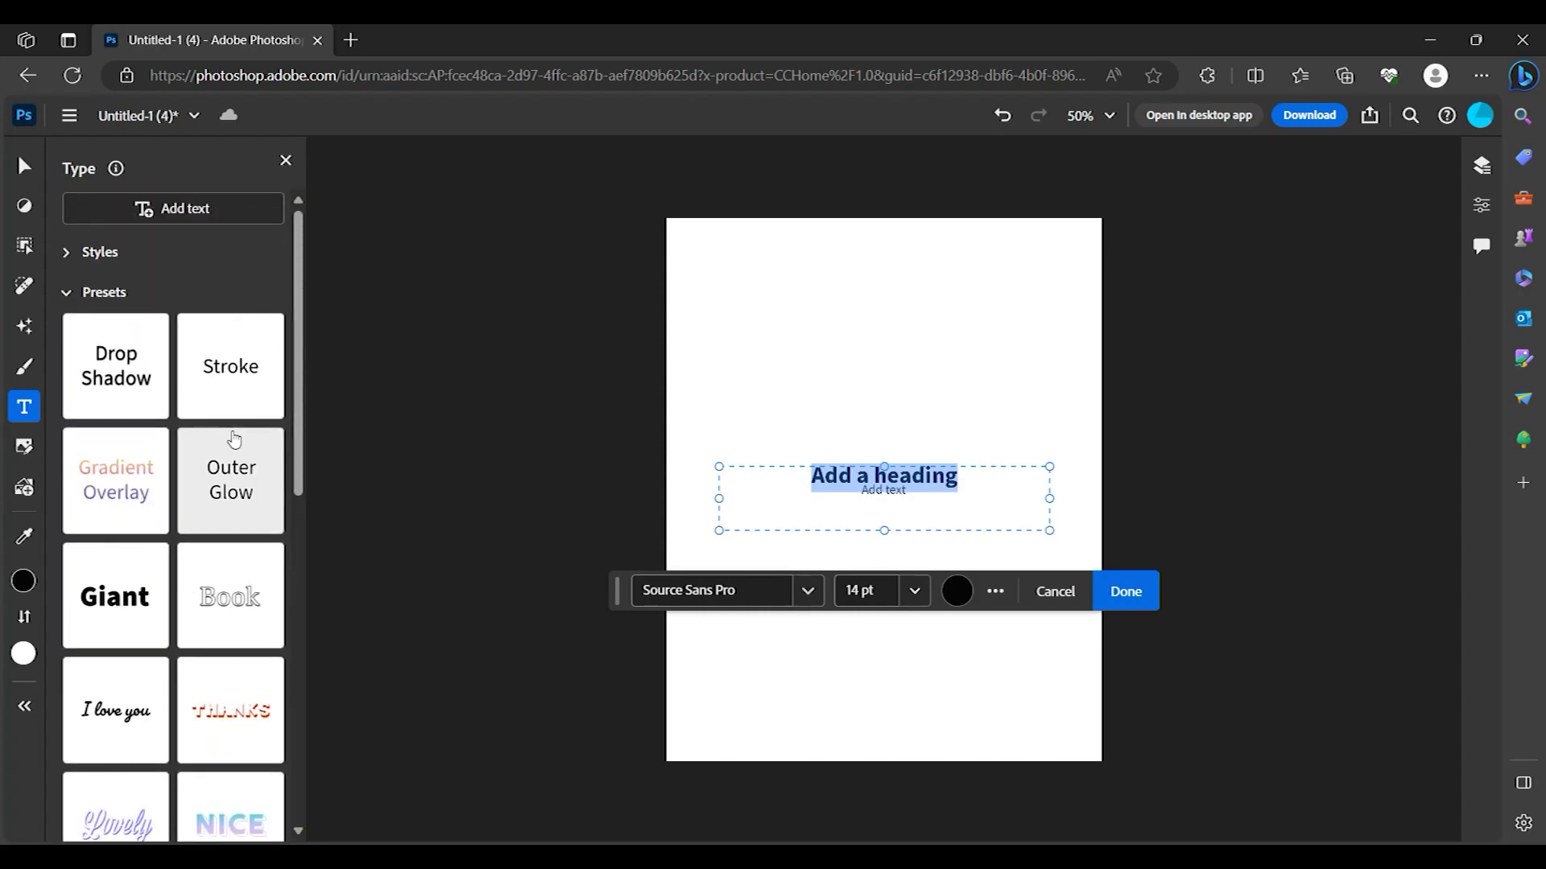
scroll(234, 438, "down", 4)
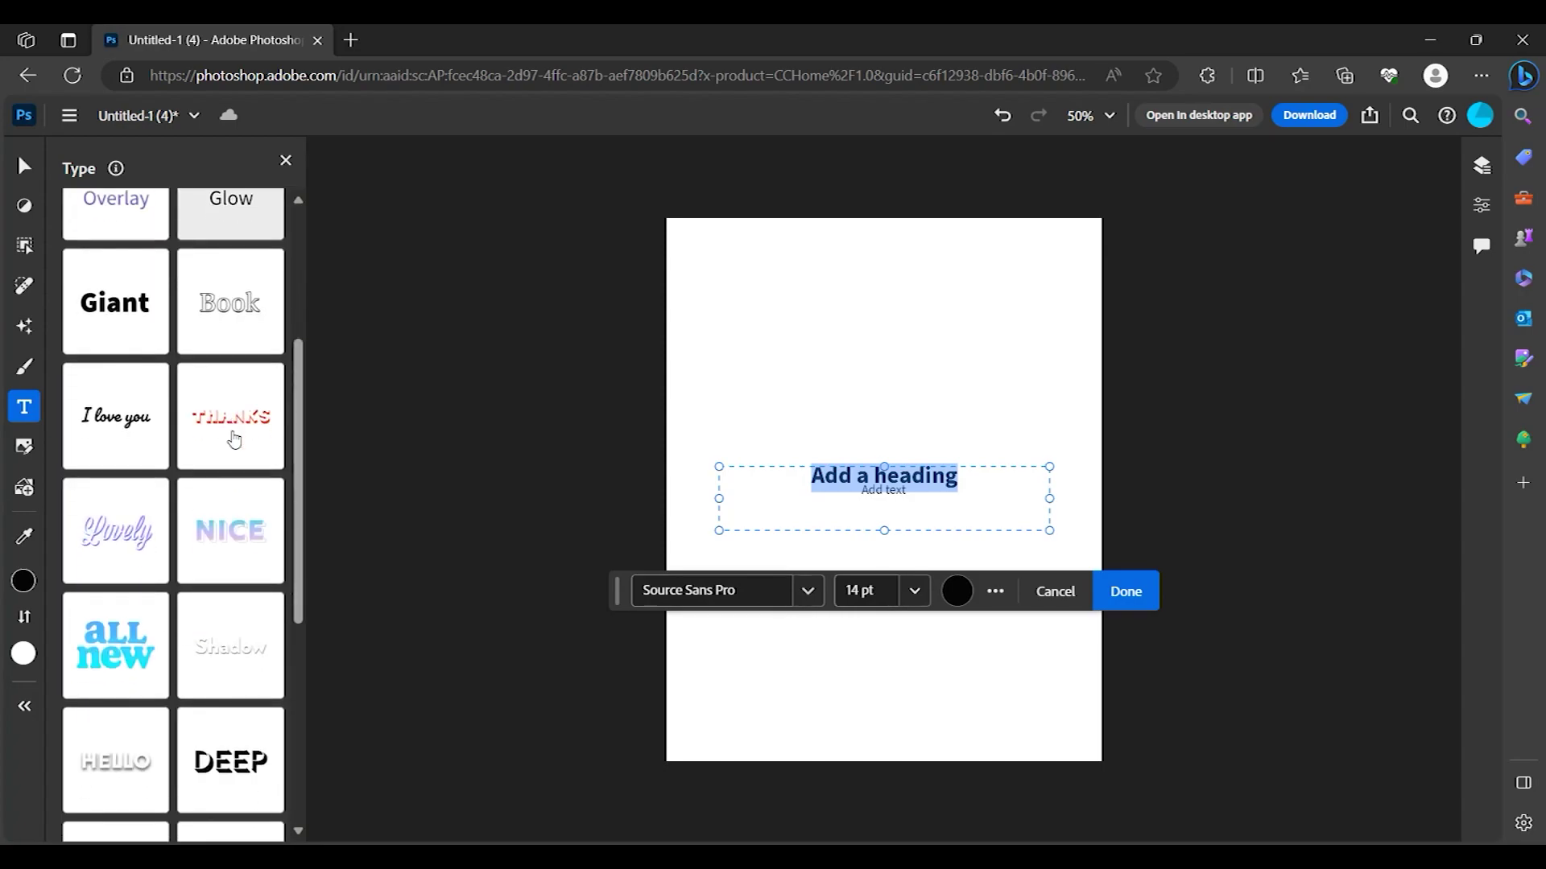
- Open the background options and start an image import from Desktop, then cancel it
left_click(30, 453)
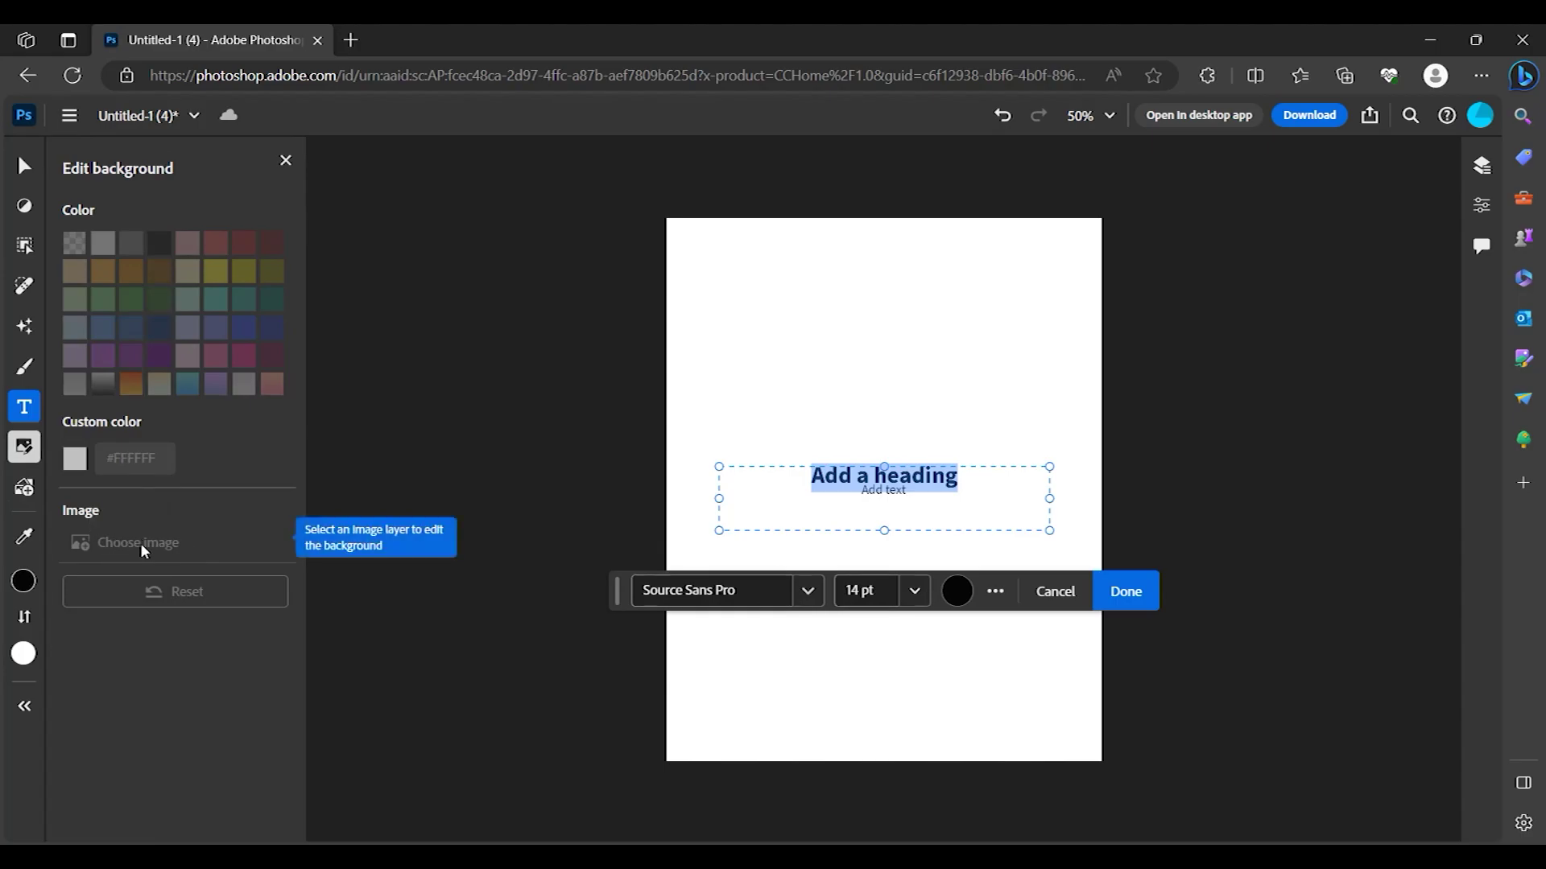
left_click(43, 491)
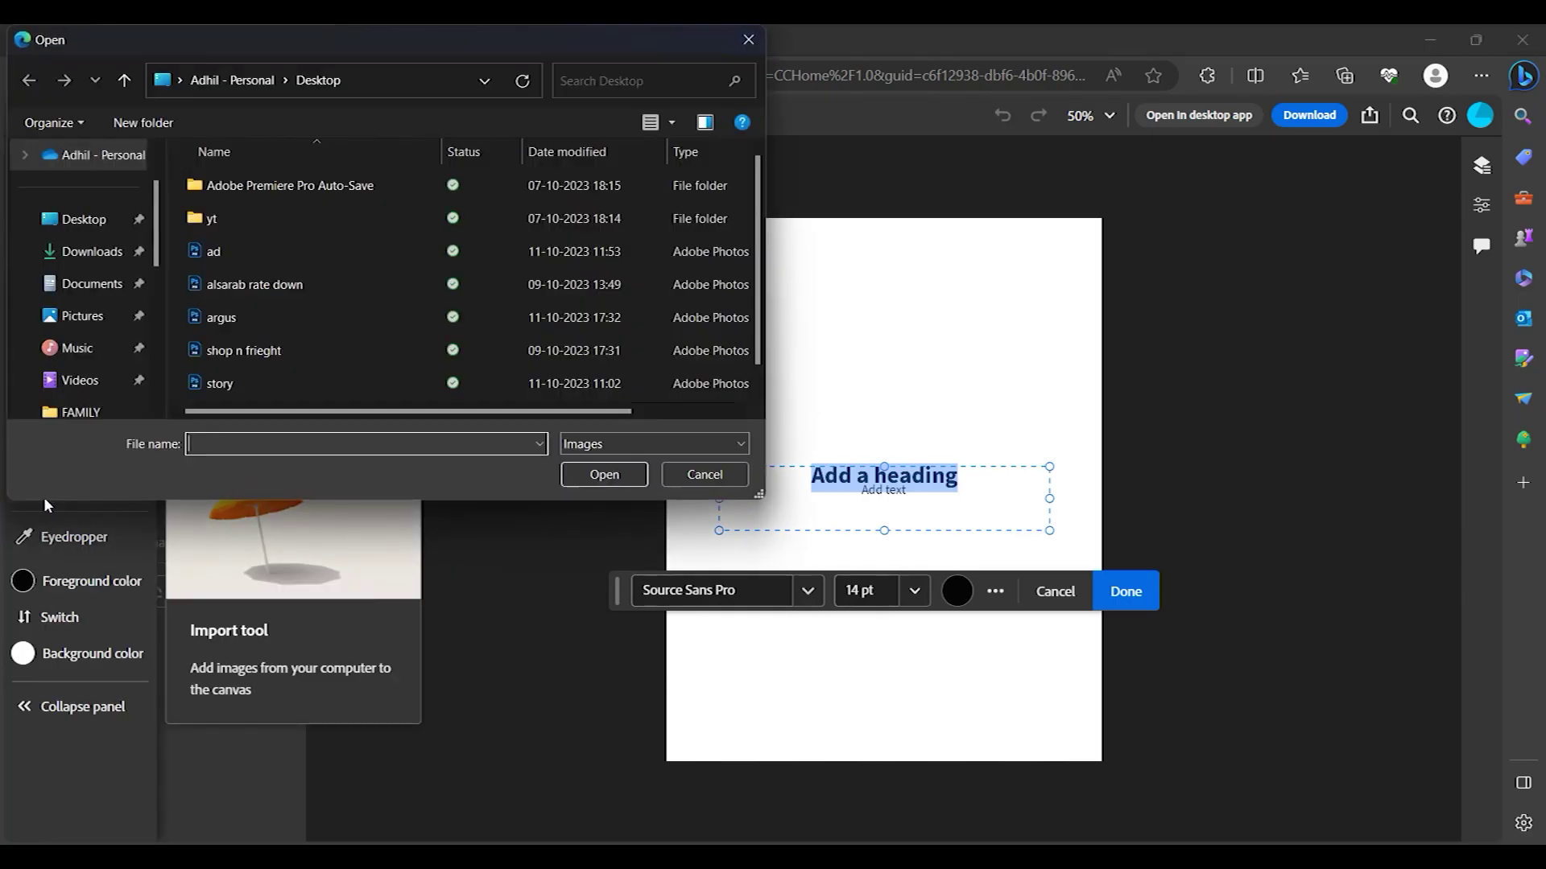
left_click(81, 219)
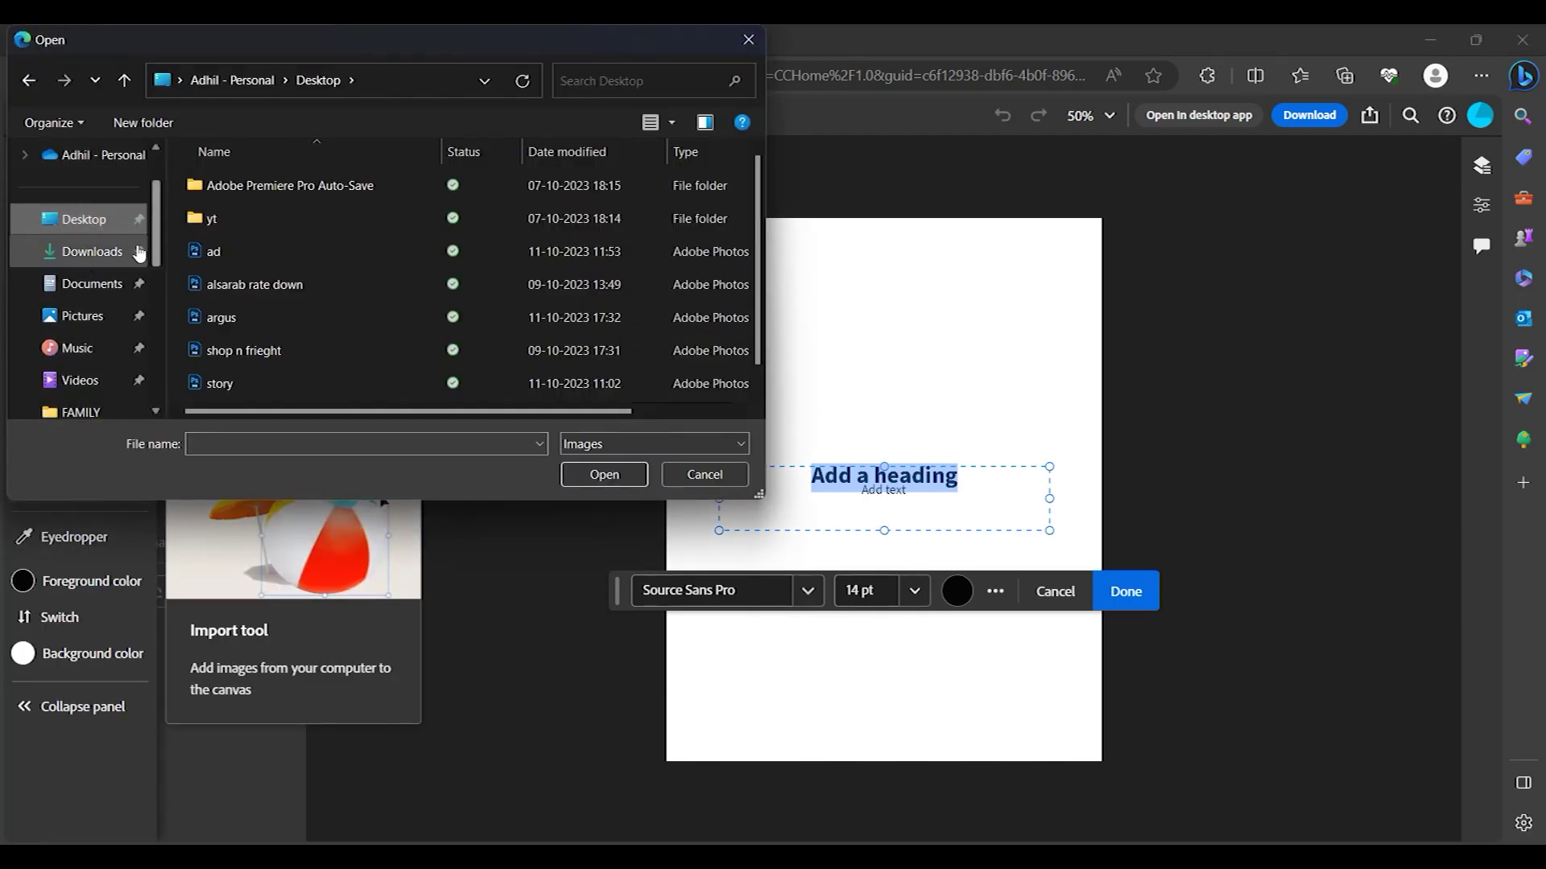
scroll(303, 279, "down", 1)
scroll(364, 315, "up", 1)
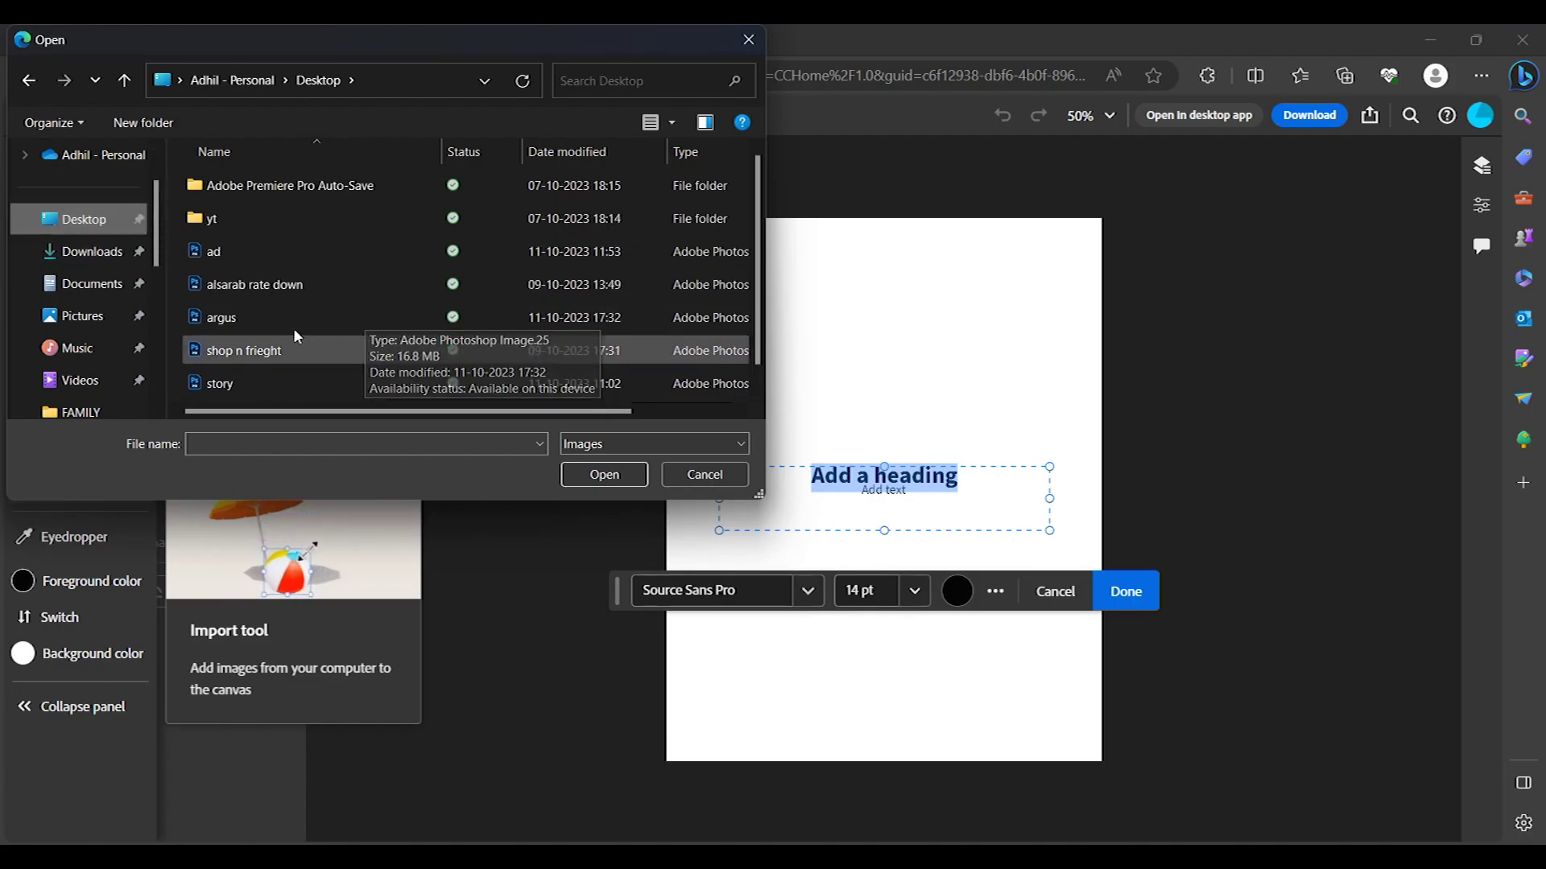
left_click(705, 475)
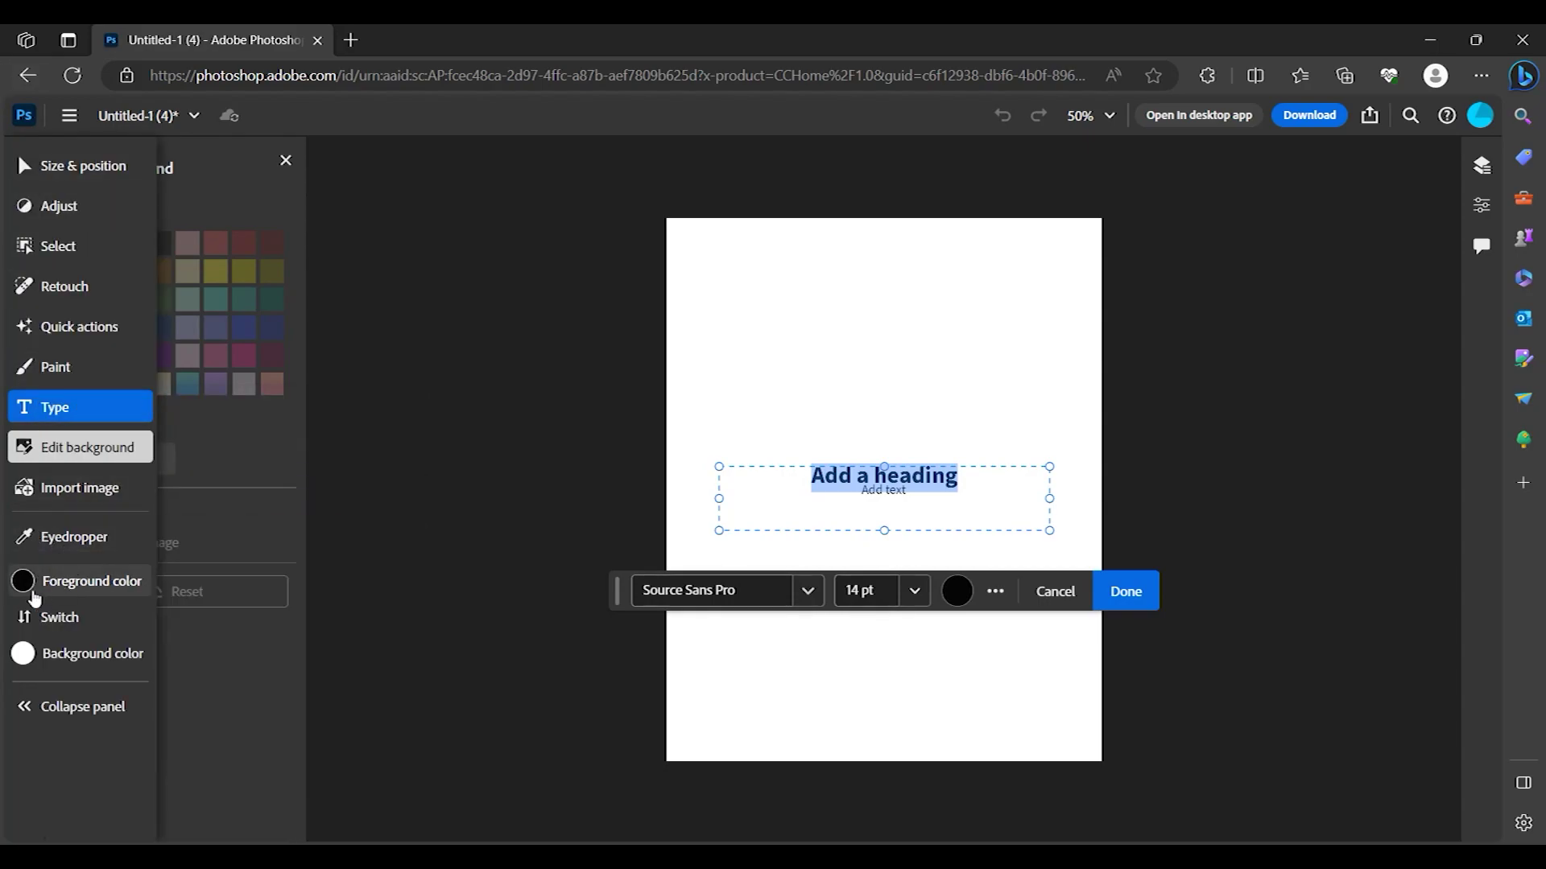
- Set the background colour to red #C71414 and toggle the colour swap
left_click(23, 653)
left_click_drag(155, 556, 296, 464)
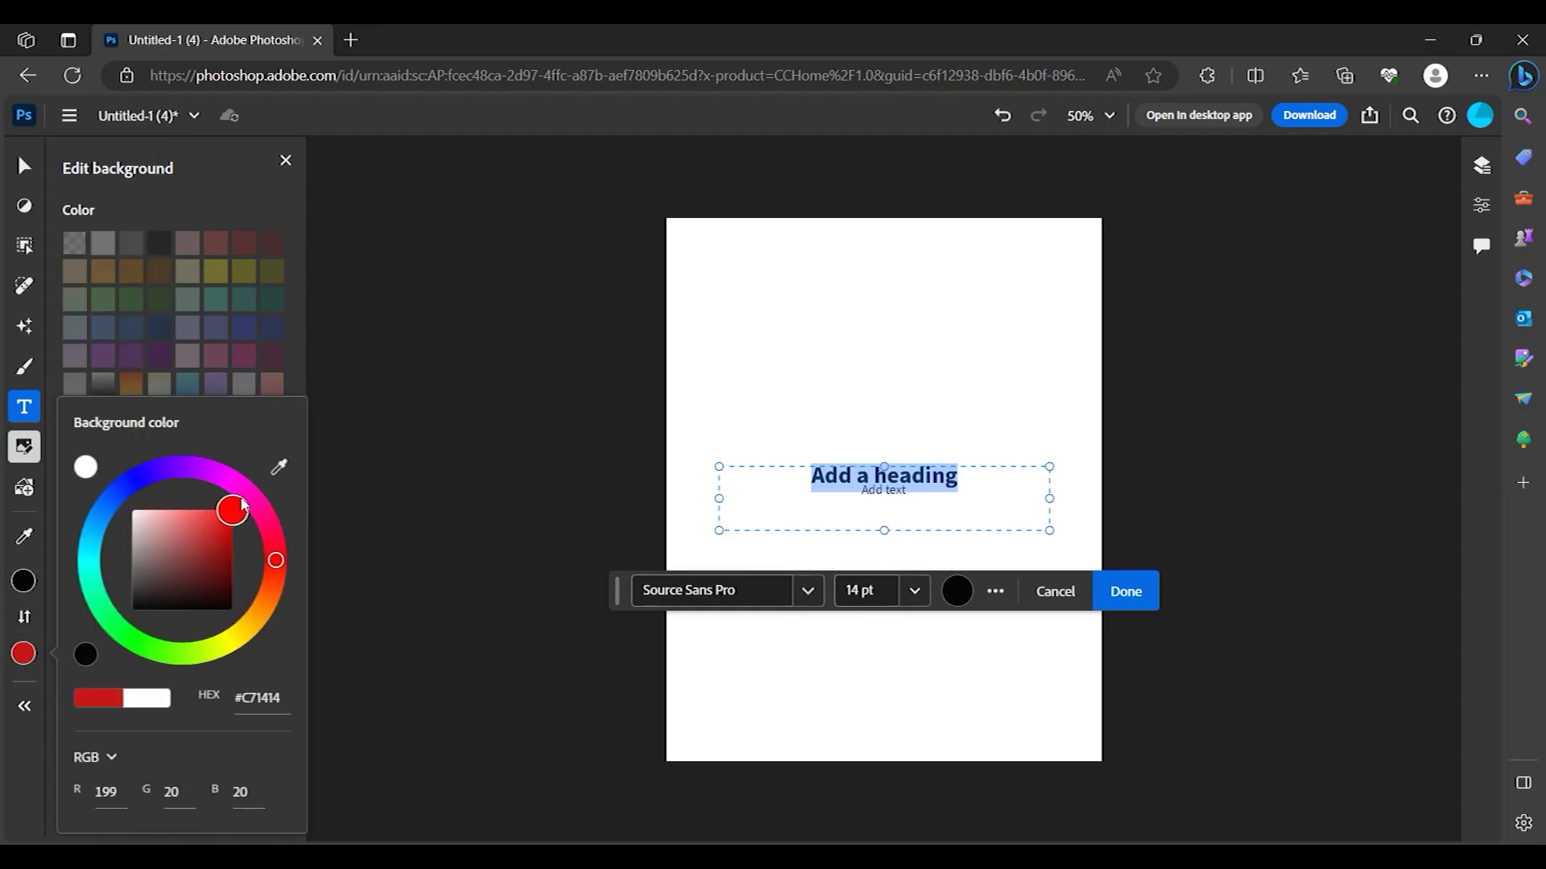
left_click(370, 428)
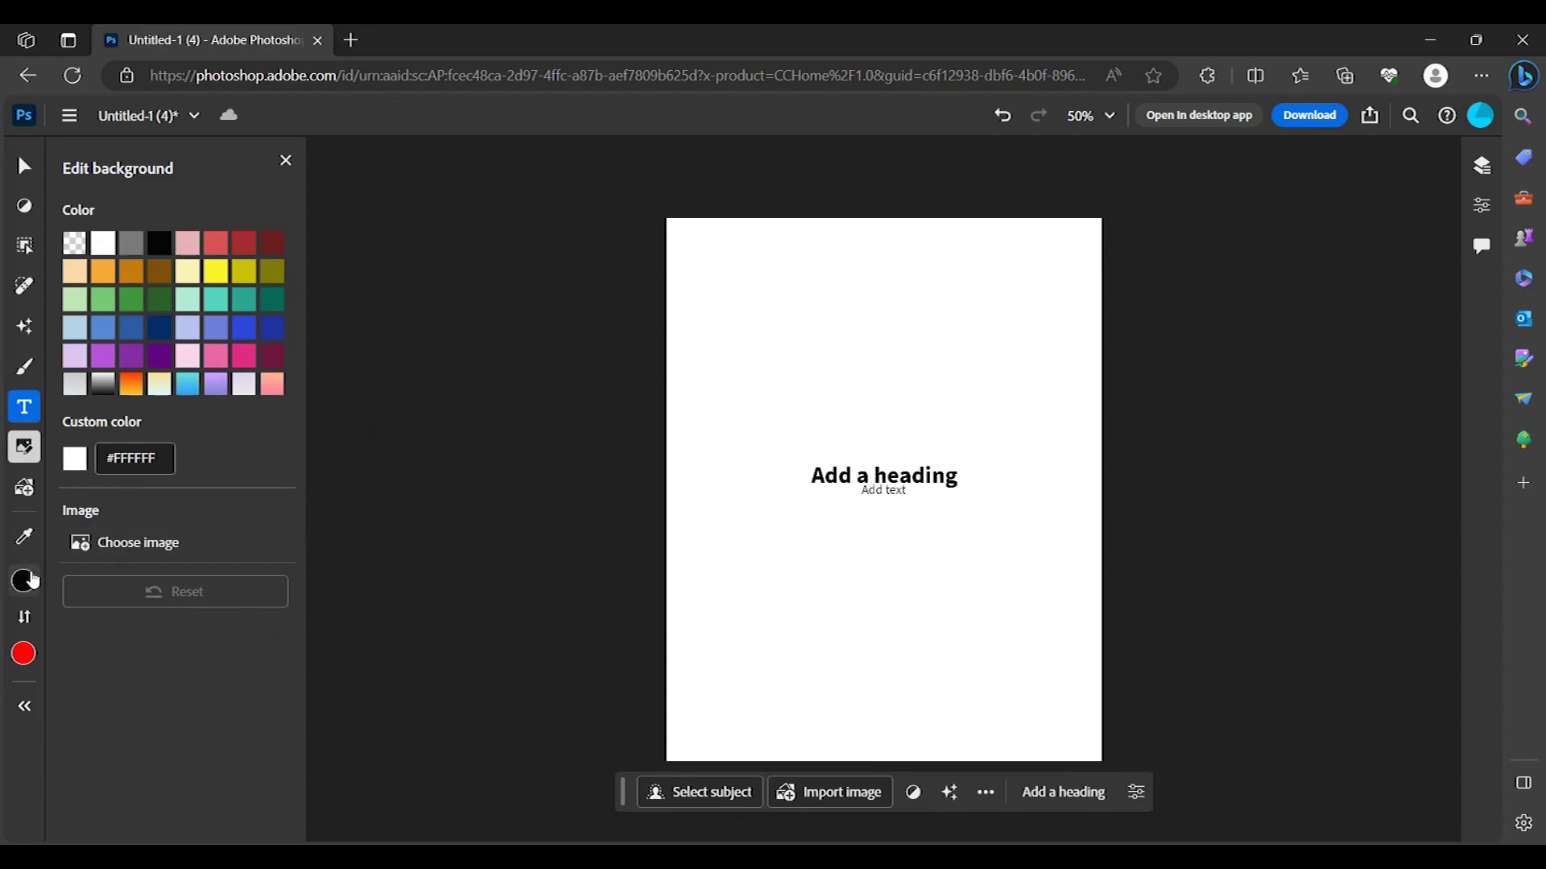
left_click(30, 627)
left_click(30, 627)
double_click(30, 627)
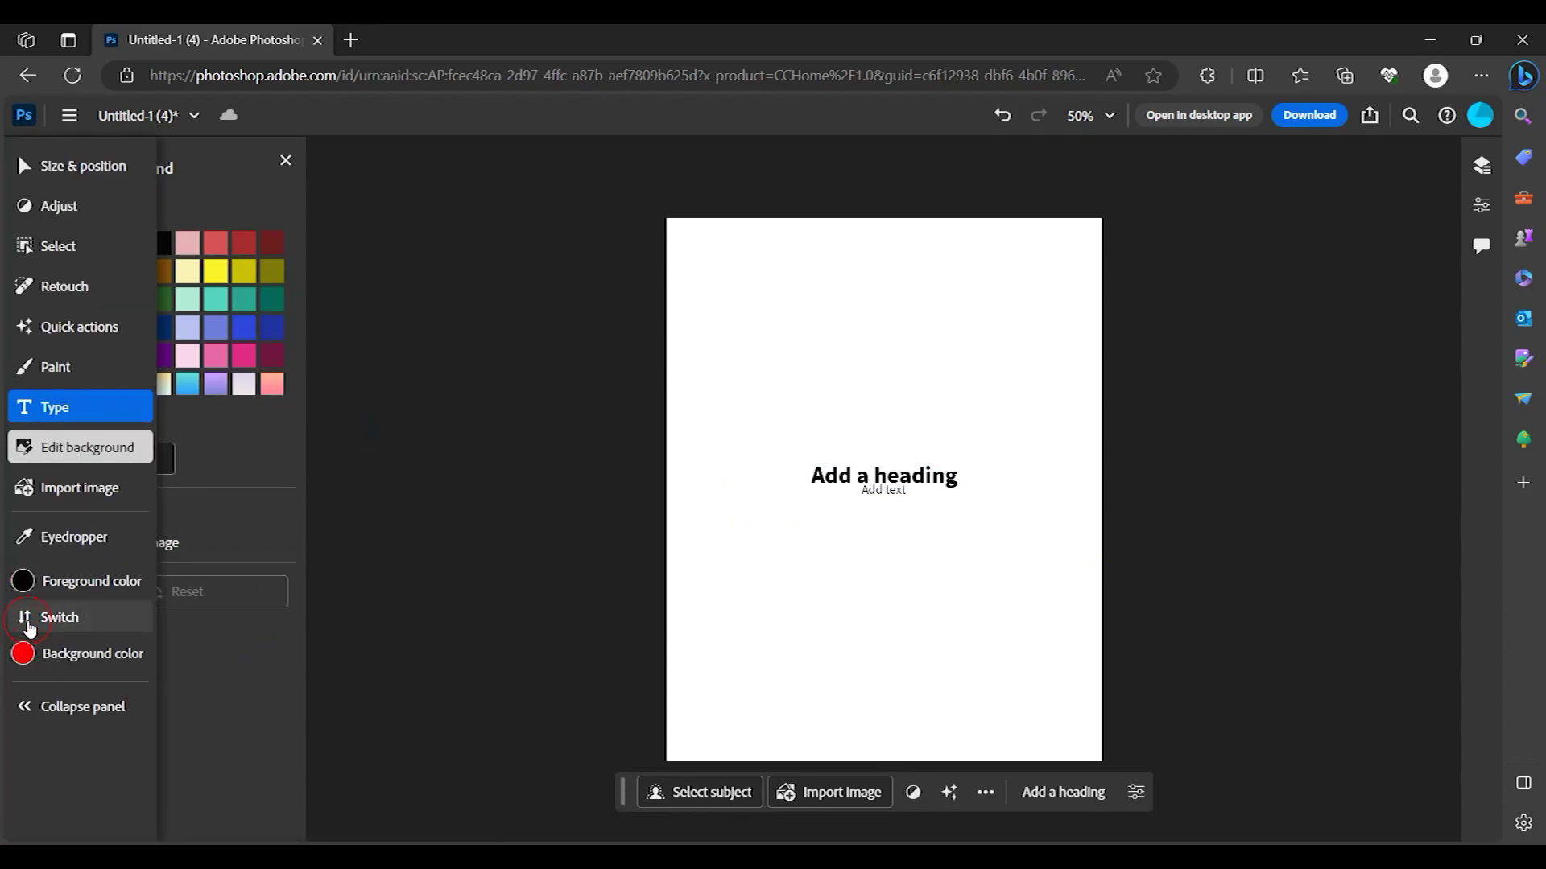
left_click(30, 627)
- Collapse the side panel
left_click(26, 707)
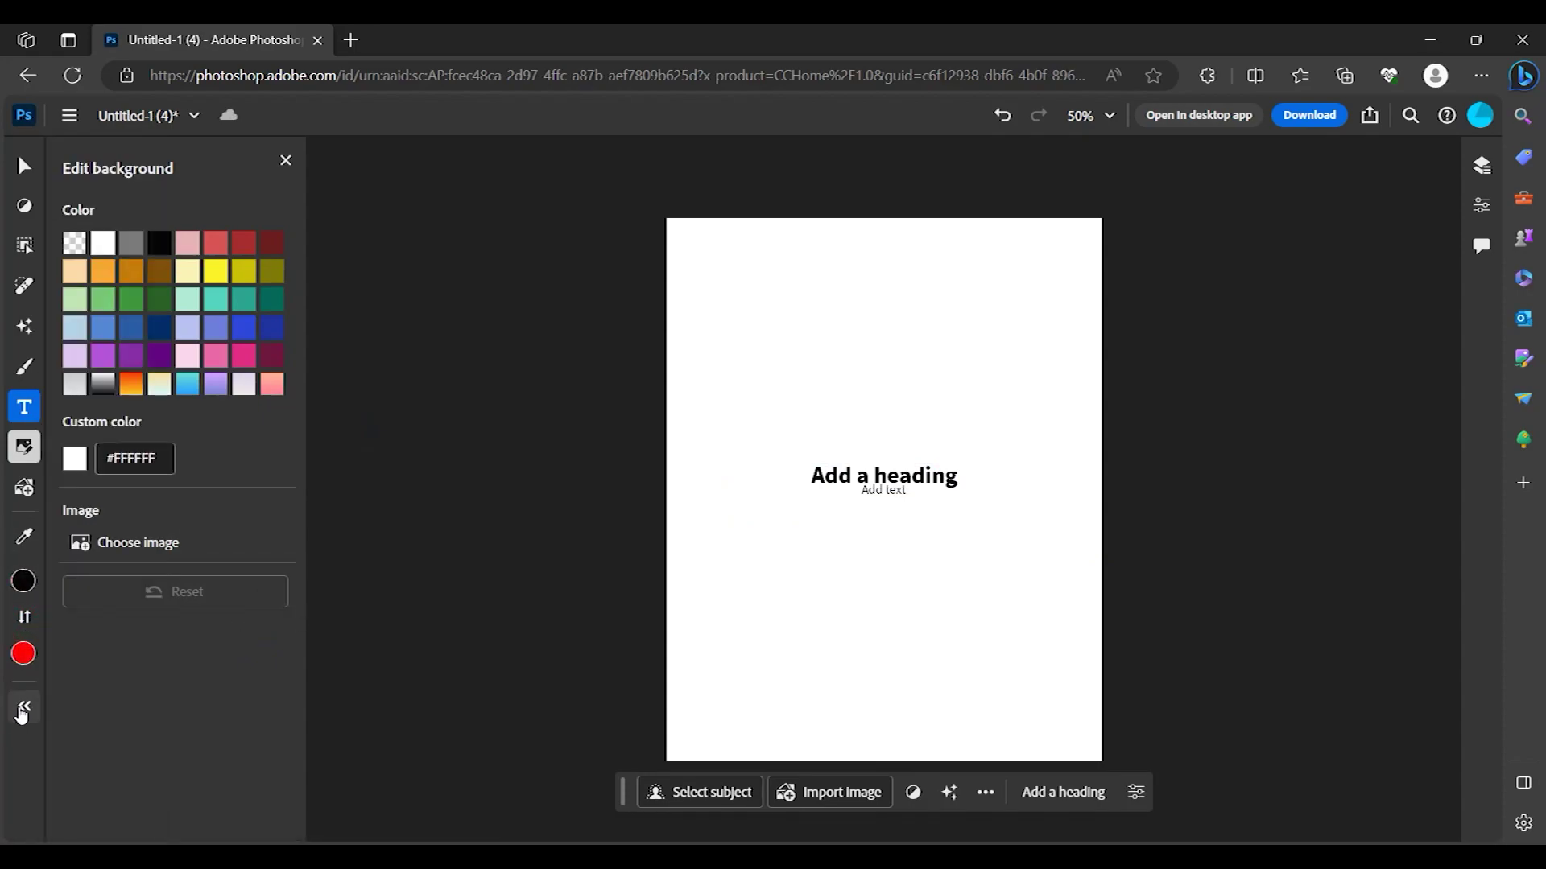
left_click(25, 710)
left_click(24, 710)
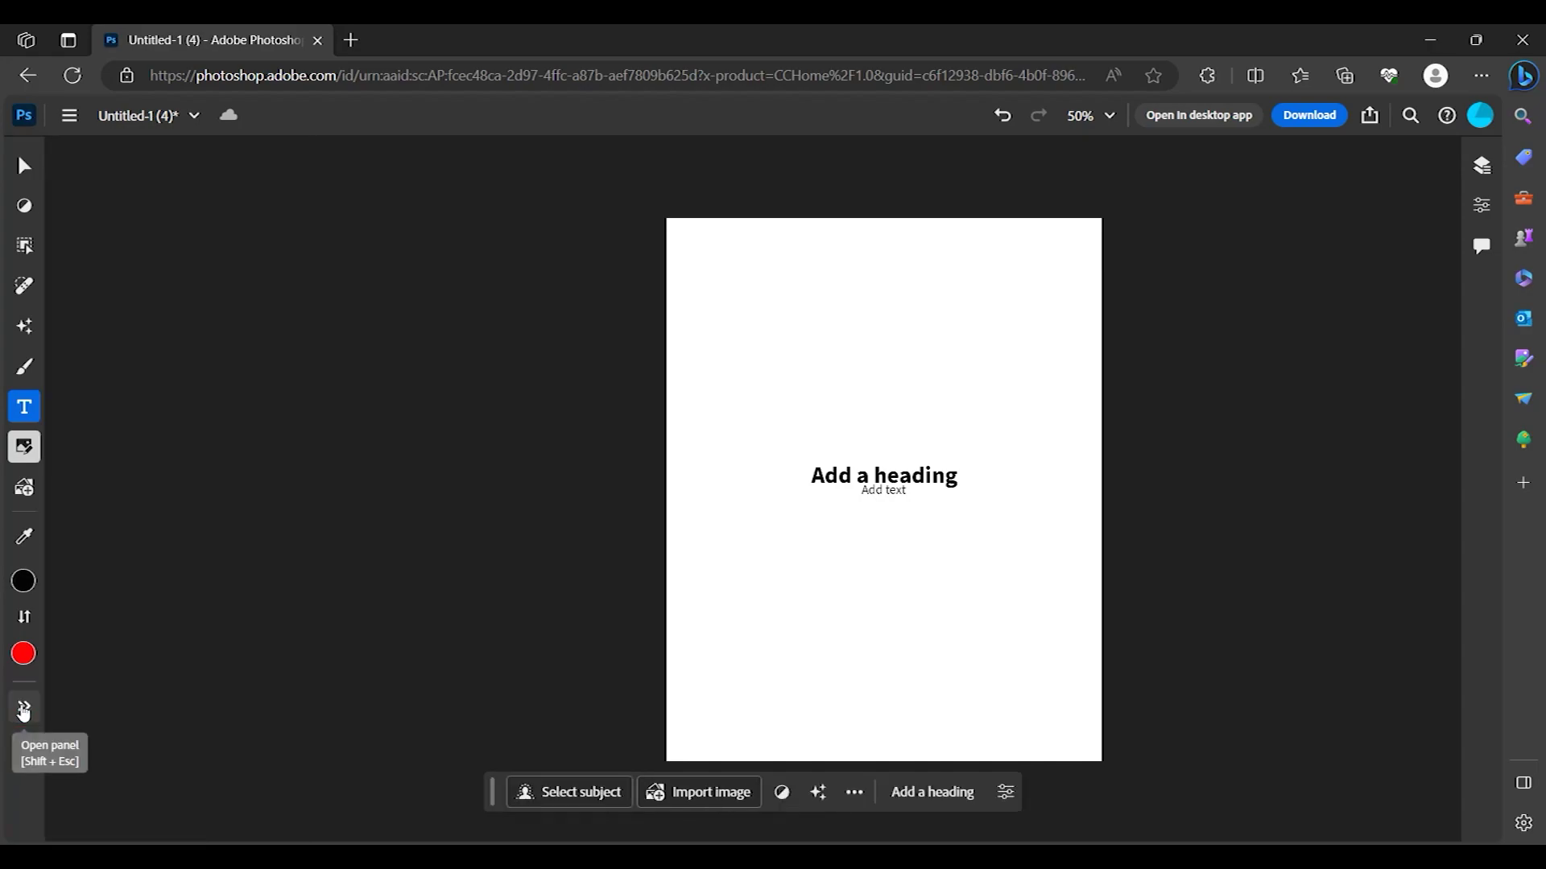
- Put the heading box in Transform mode, showing 821 × 167 at X 542, Y 694
left_click(24, 710)
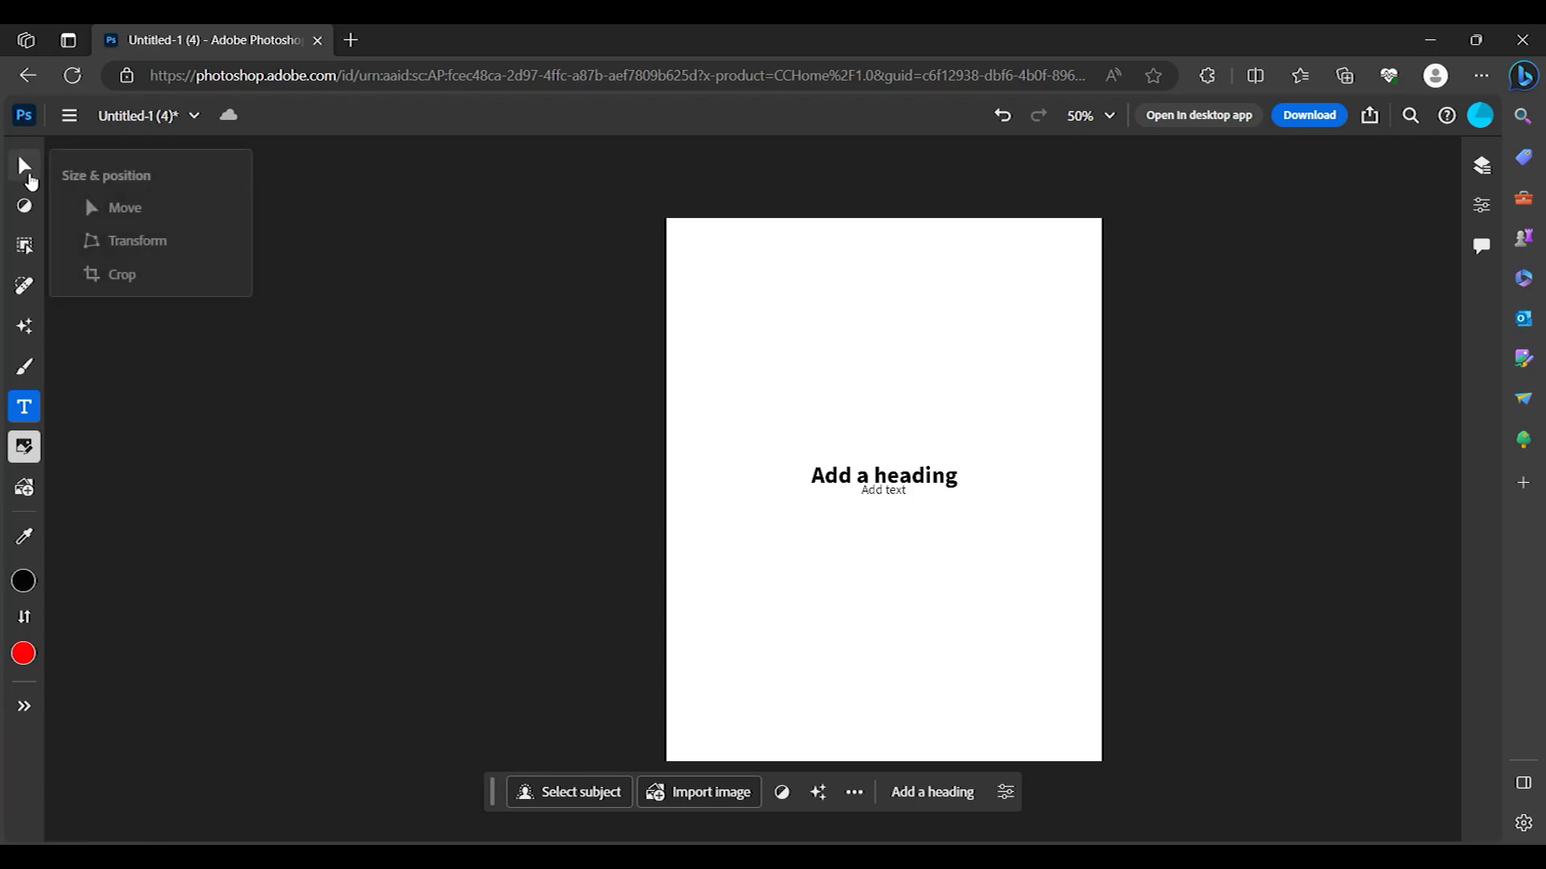
left_click(24, 167)
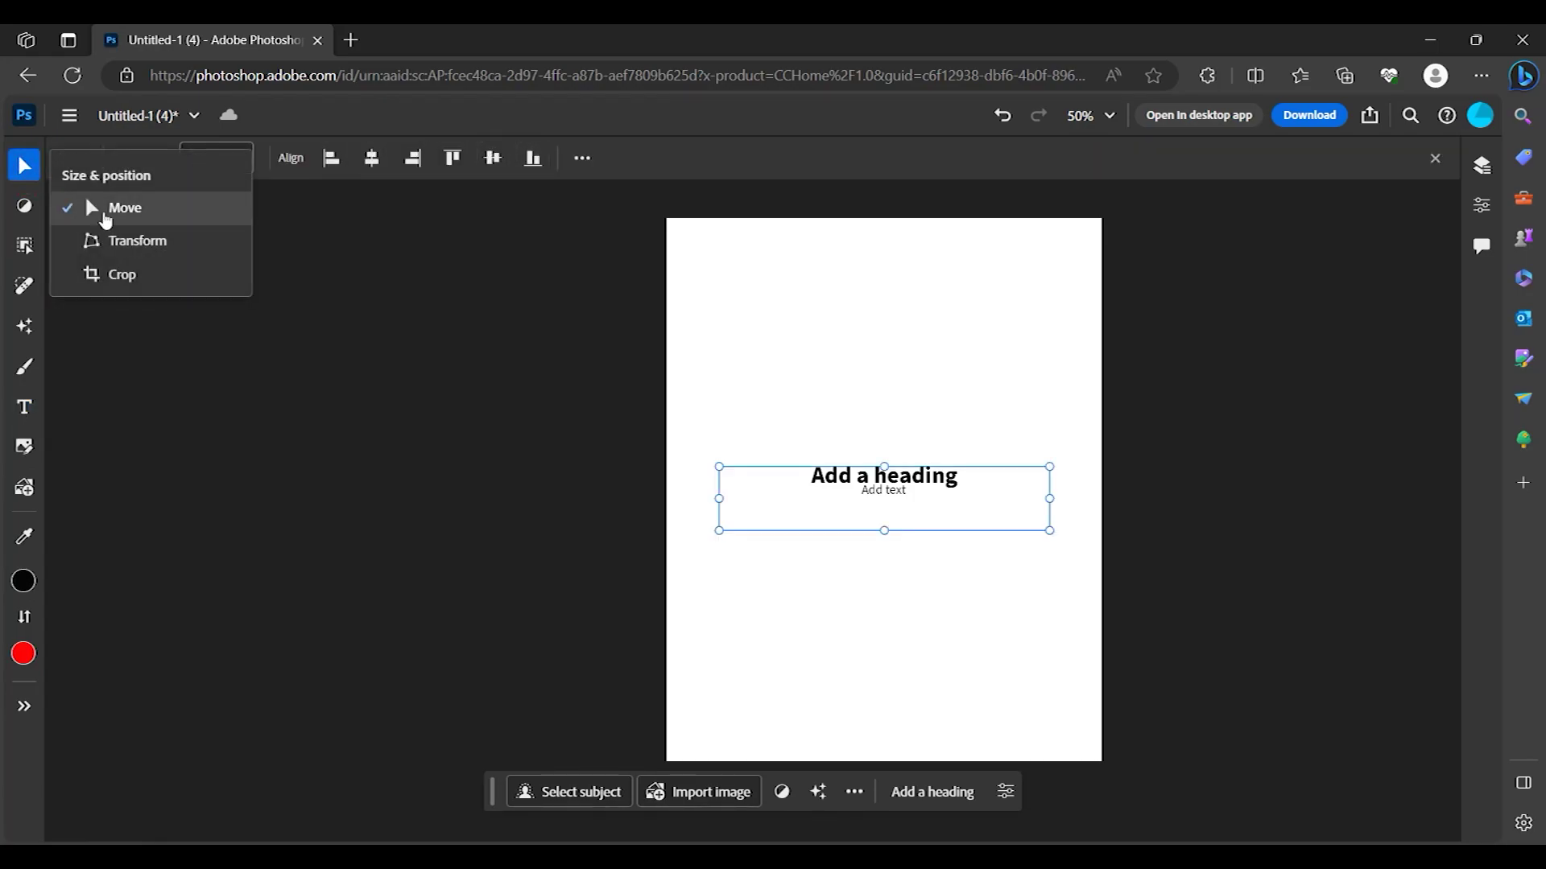
left_click(109, 213)
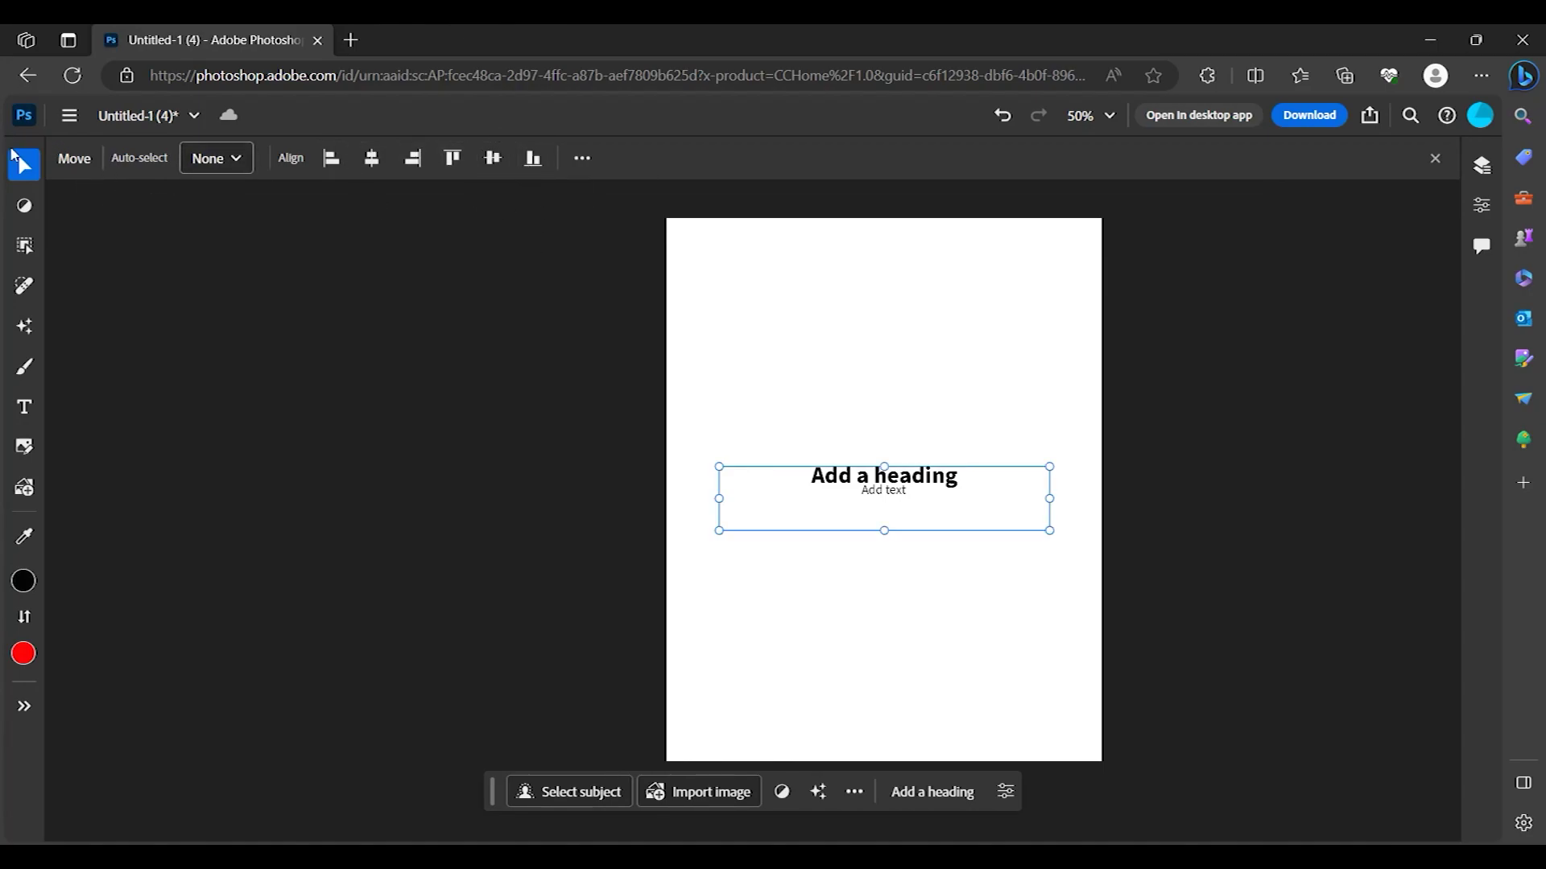
left_click(23, 169)
left_click(97, 240)
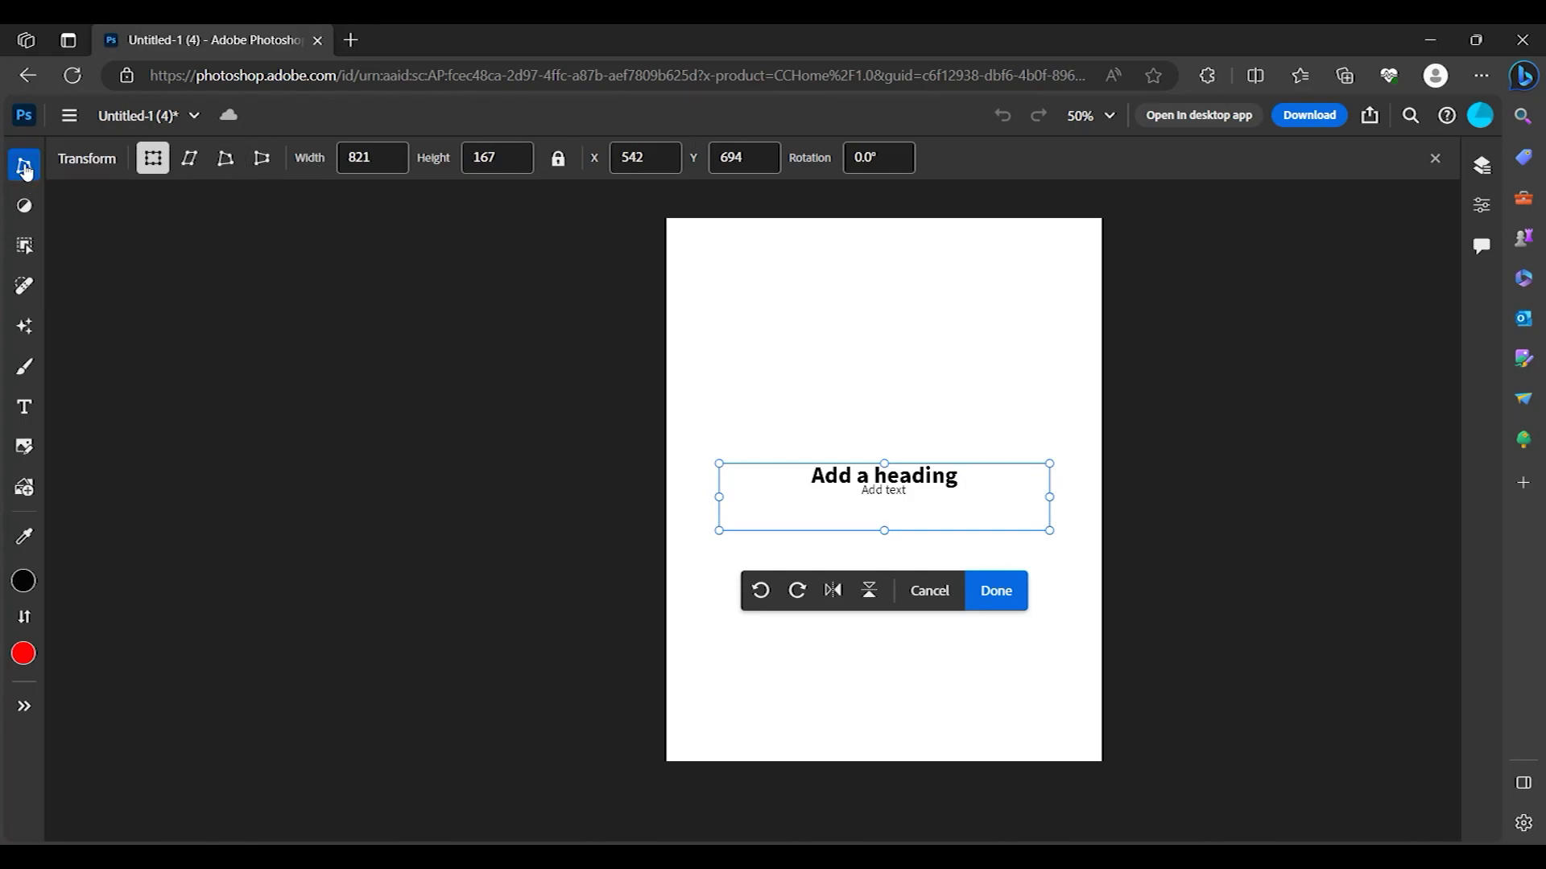
left_click(292, 113)
- Browse the Layers panel's adjustment layers, layer effects and arrangement options
left_click(1483, 167)
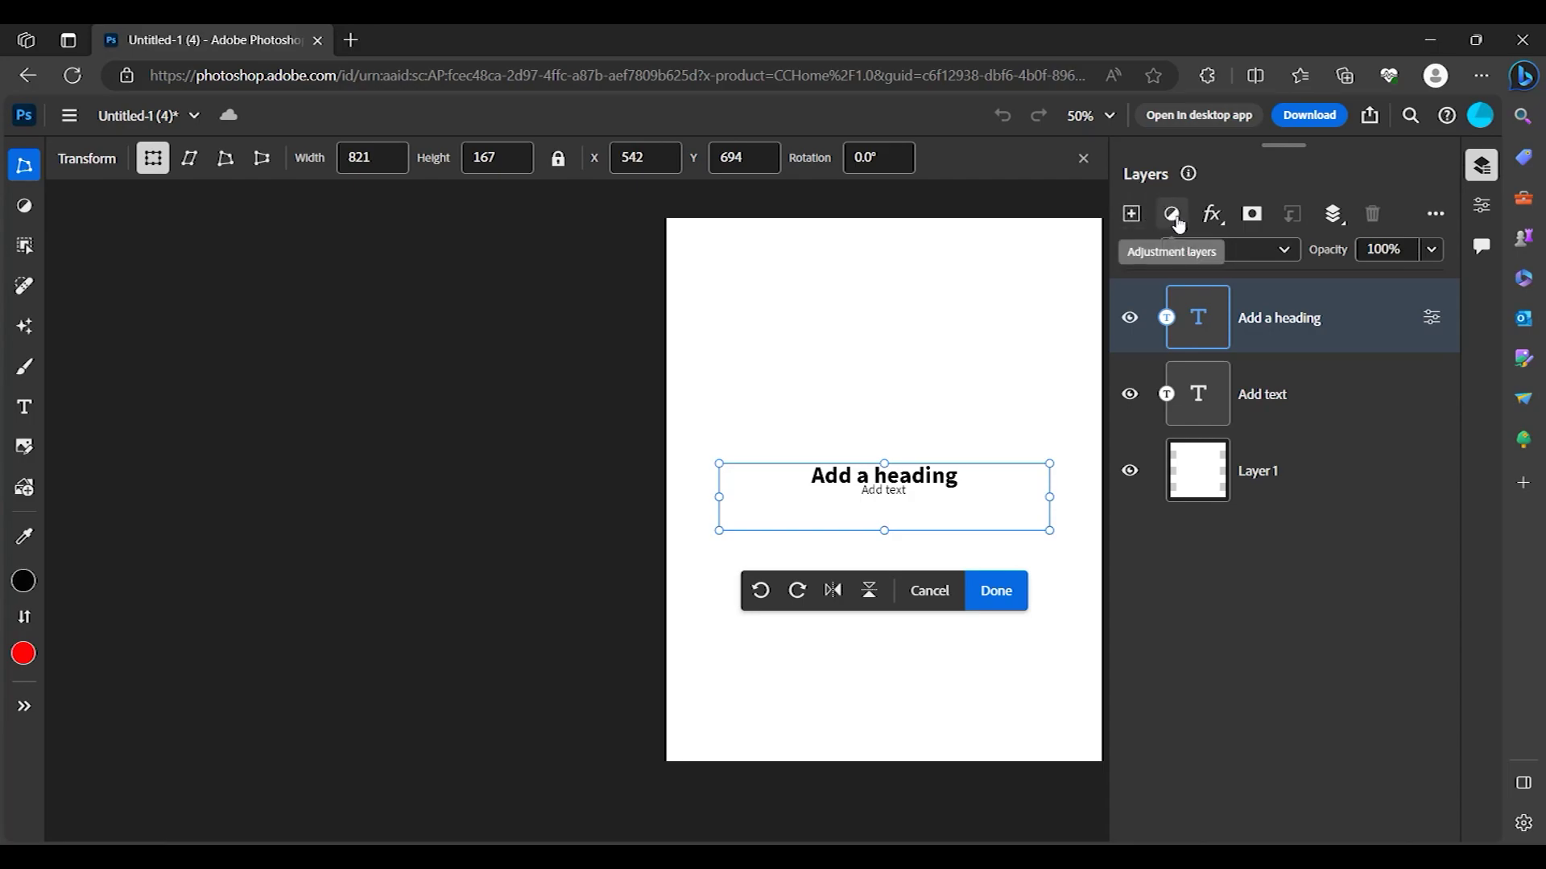
left_click(25, 211)
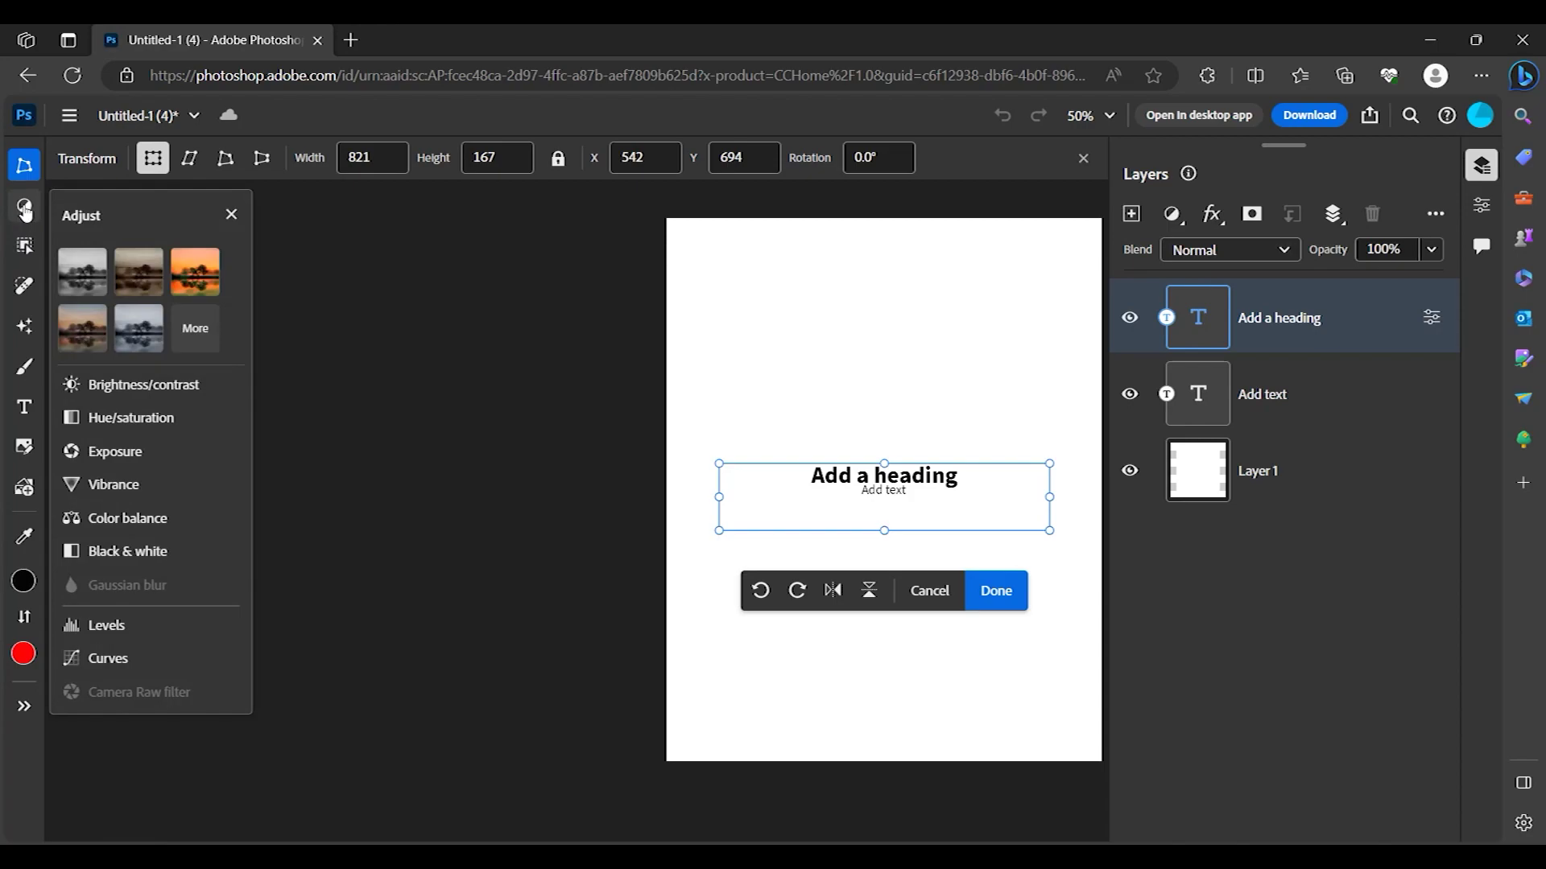
left_click(913, 197)
left_click(1172, 213)
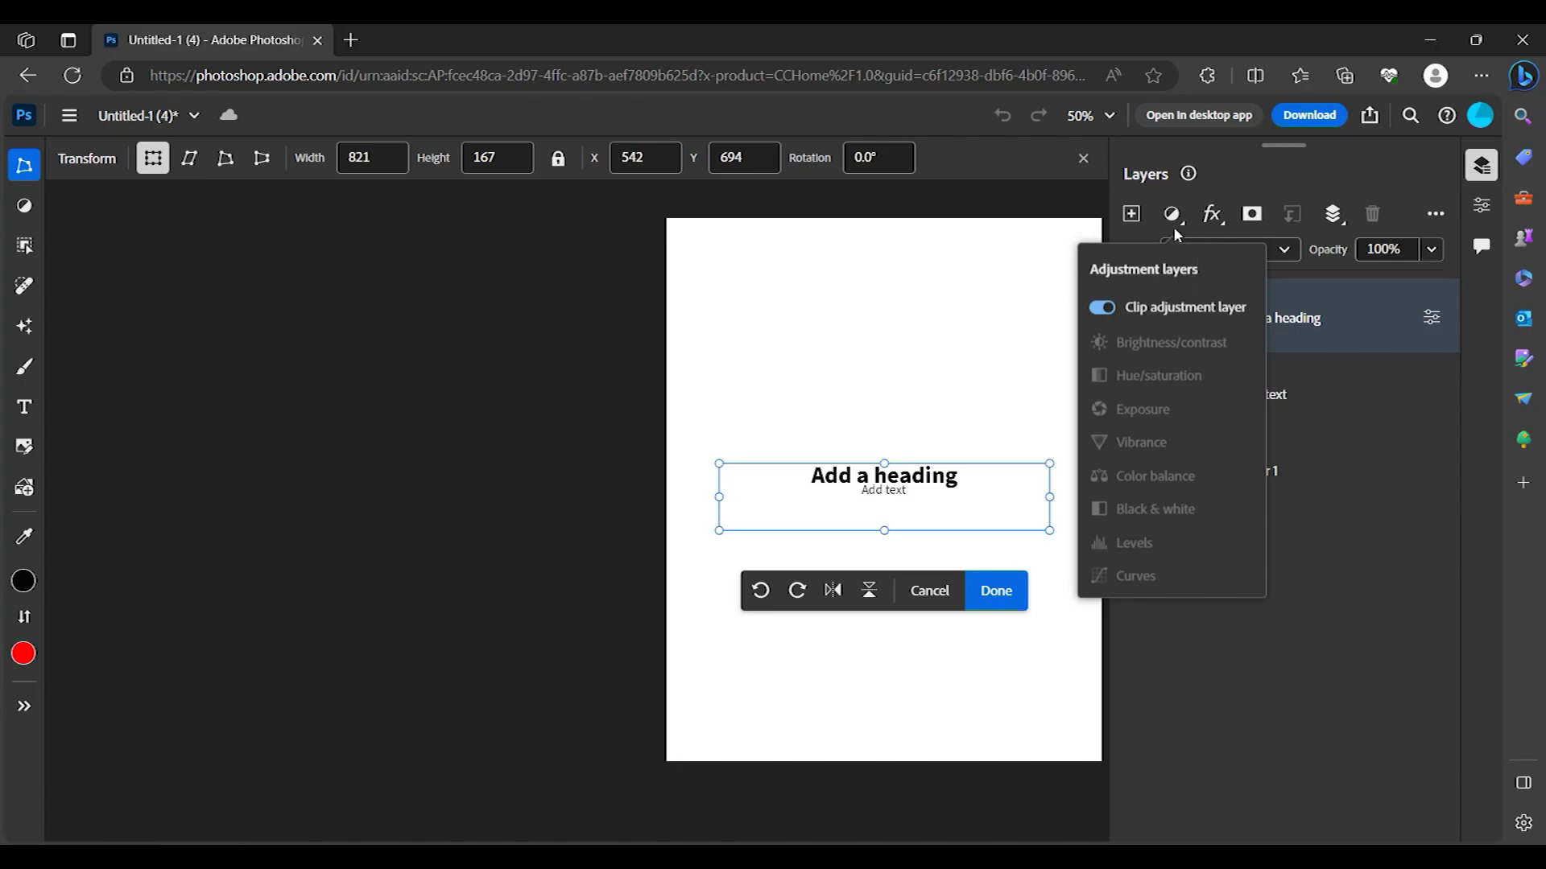
left_click(1172, 231)
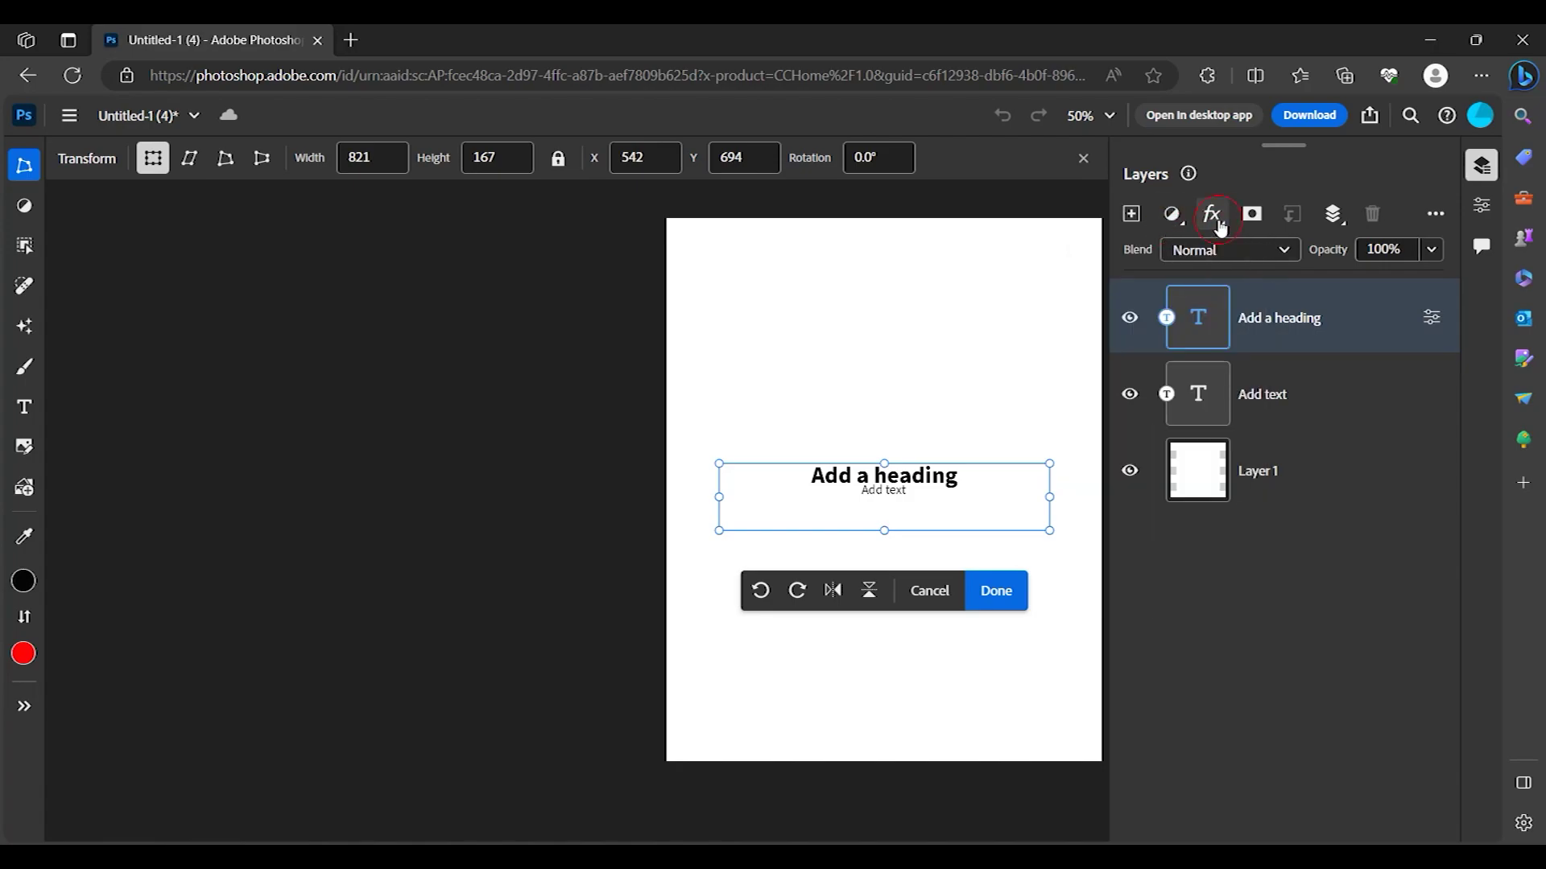
left_click(1219, 227)
left_click(1335, 229)
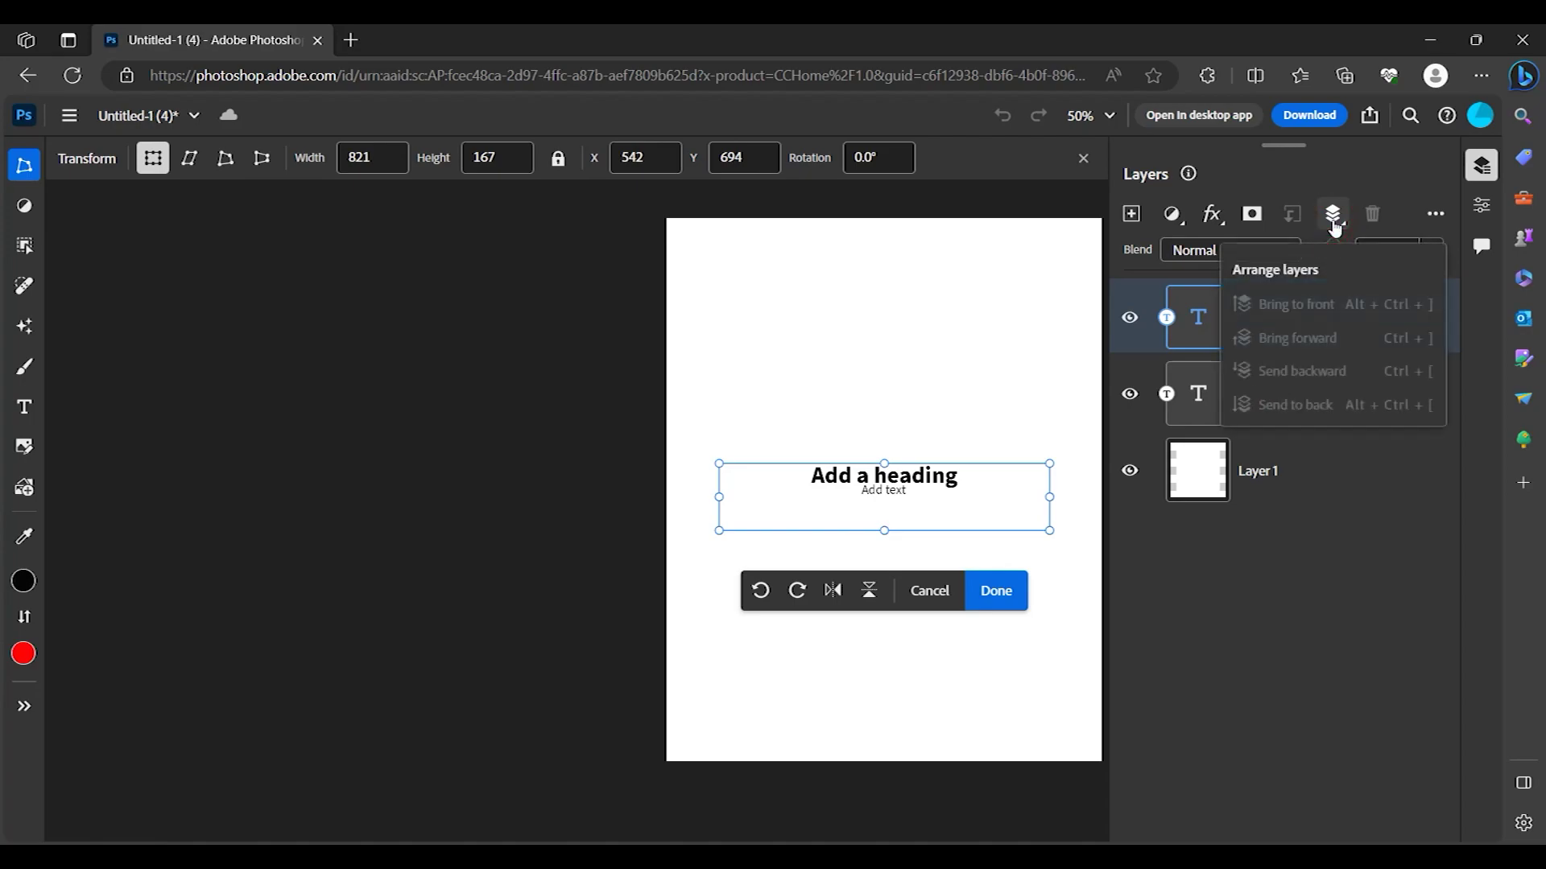
- Reorder the two text layers, then delete the 'Add text' layer
left_click_drag(1321, 303, 1321, 414)
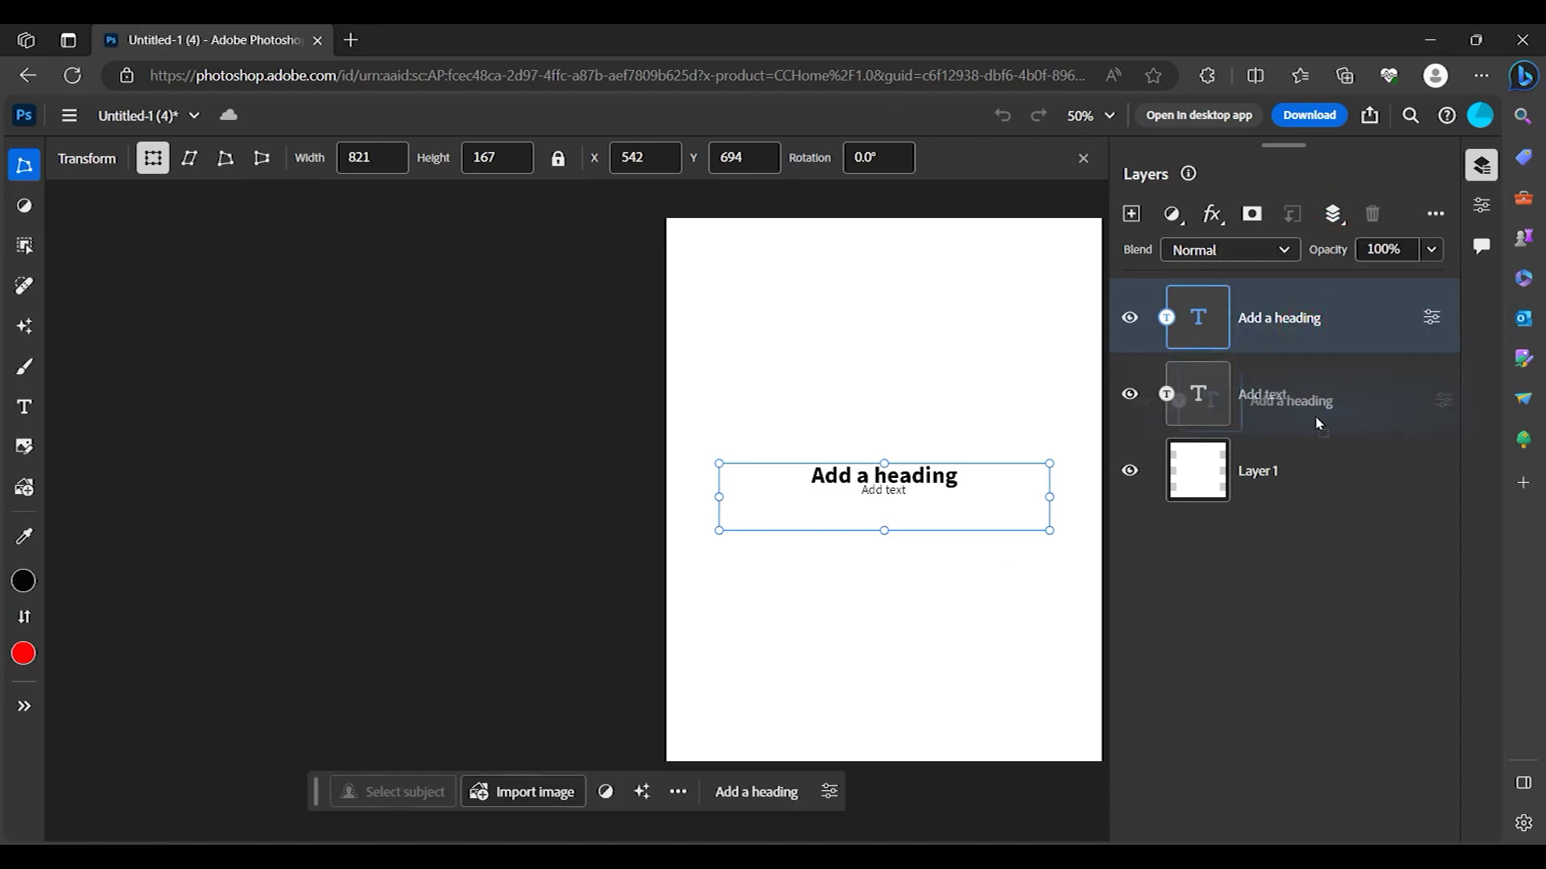
left_click_drag(1332, 296, 1354, 358)
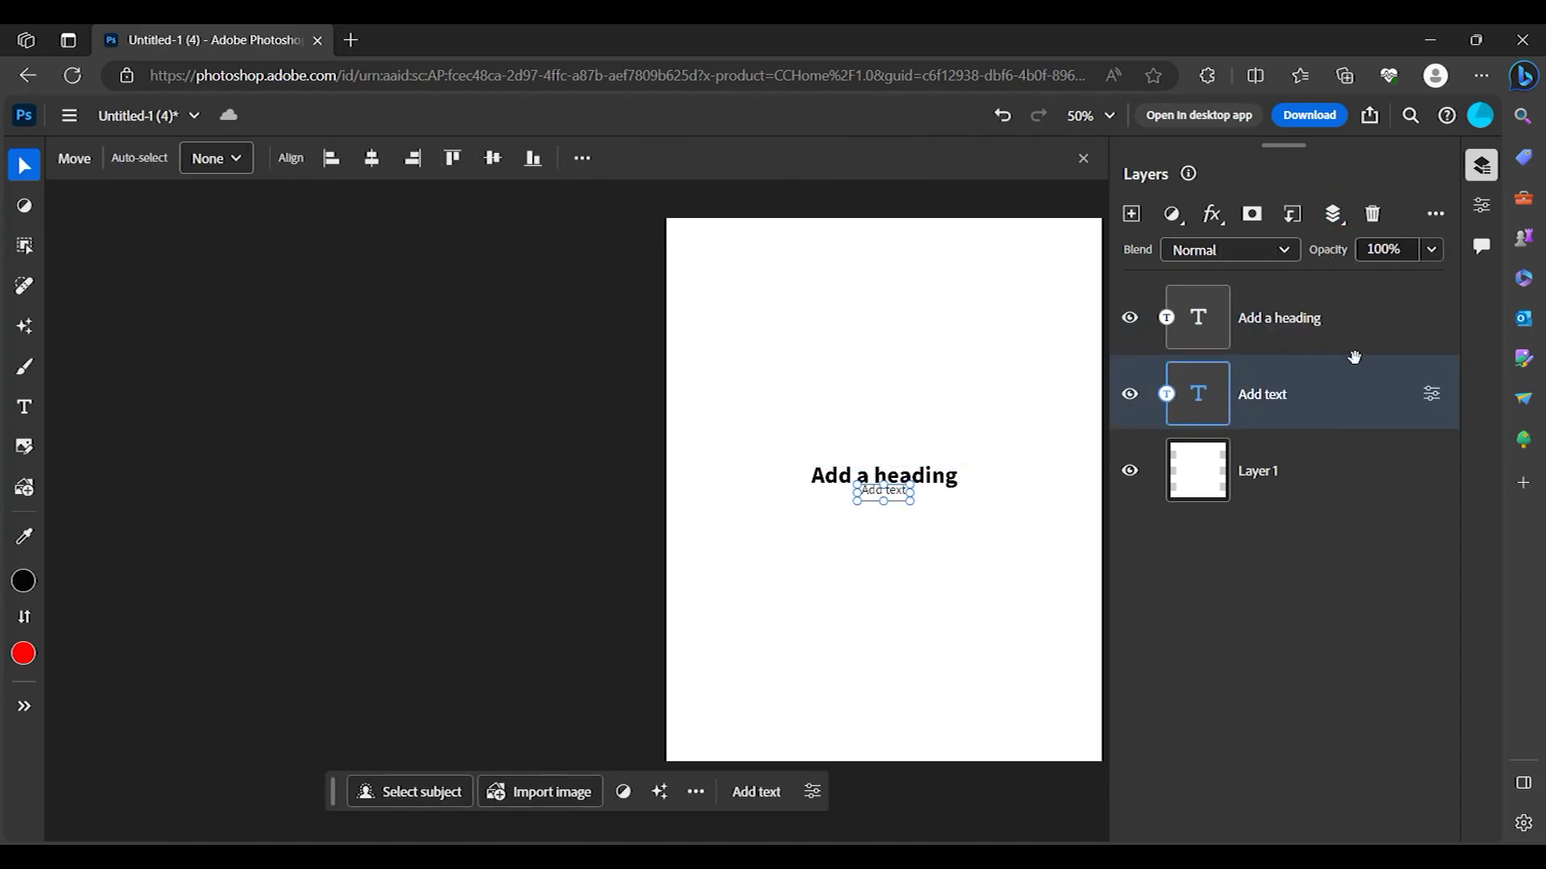
left_click(1372, 214)
left_click(1436, 214)
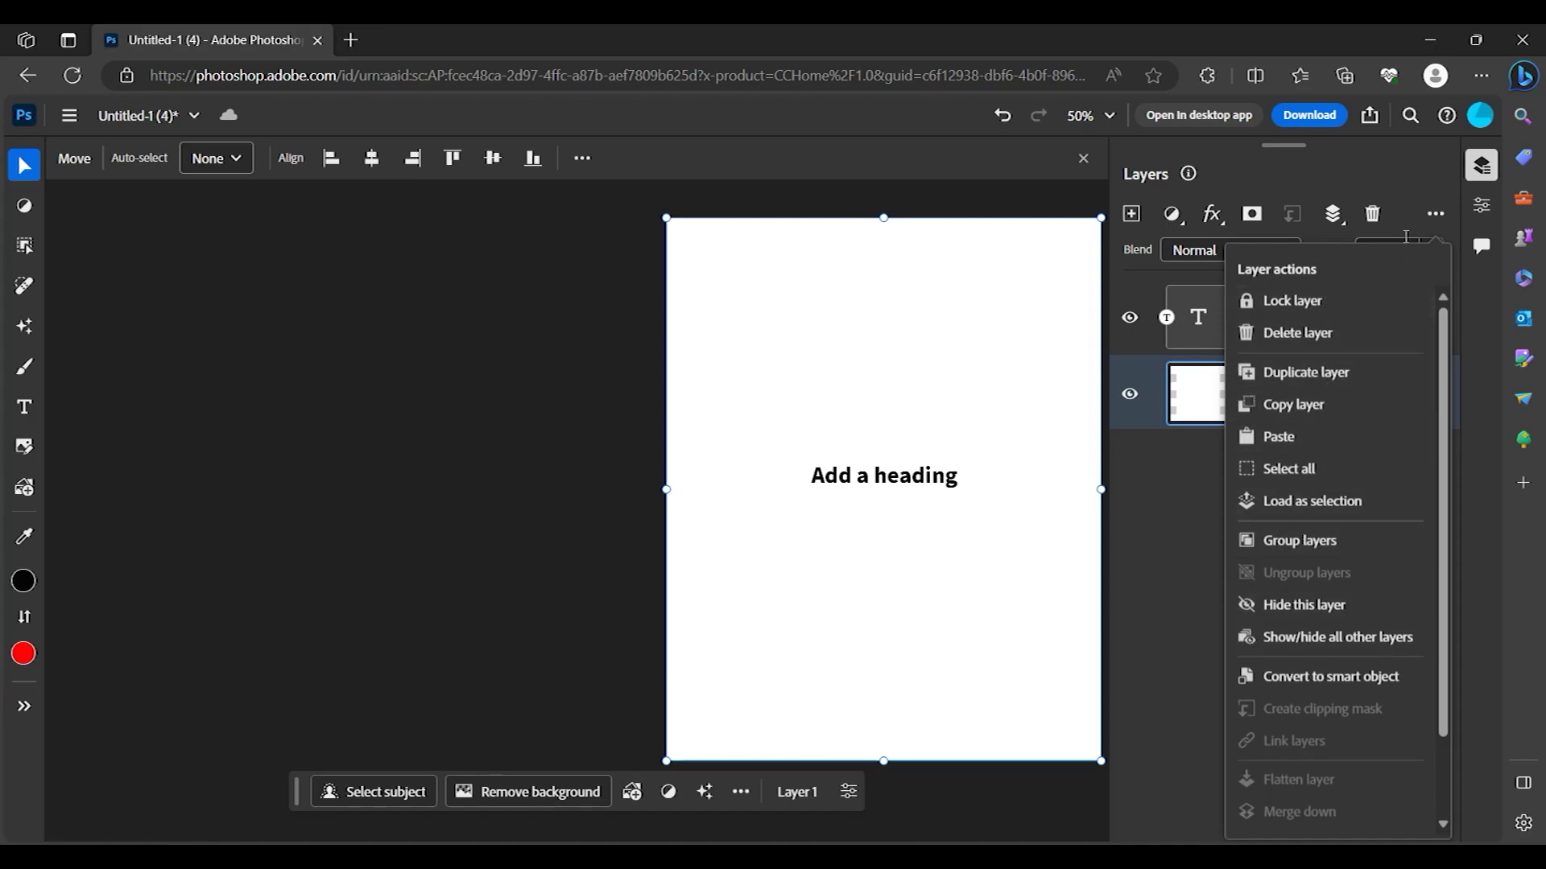
left_click(1137, 326)
- Toggle the heading layer's visibility and briefly open its text editing and properties
left_click(1131, 320)
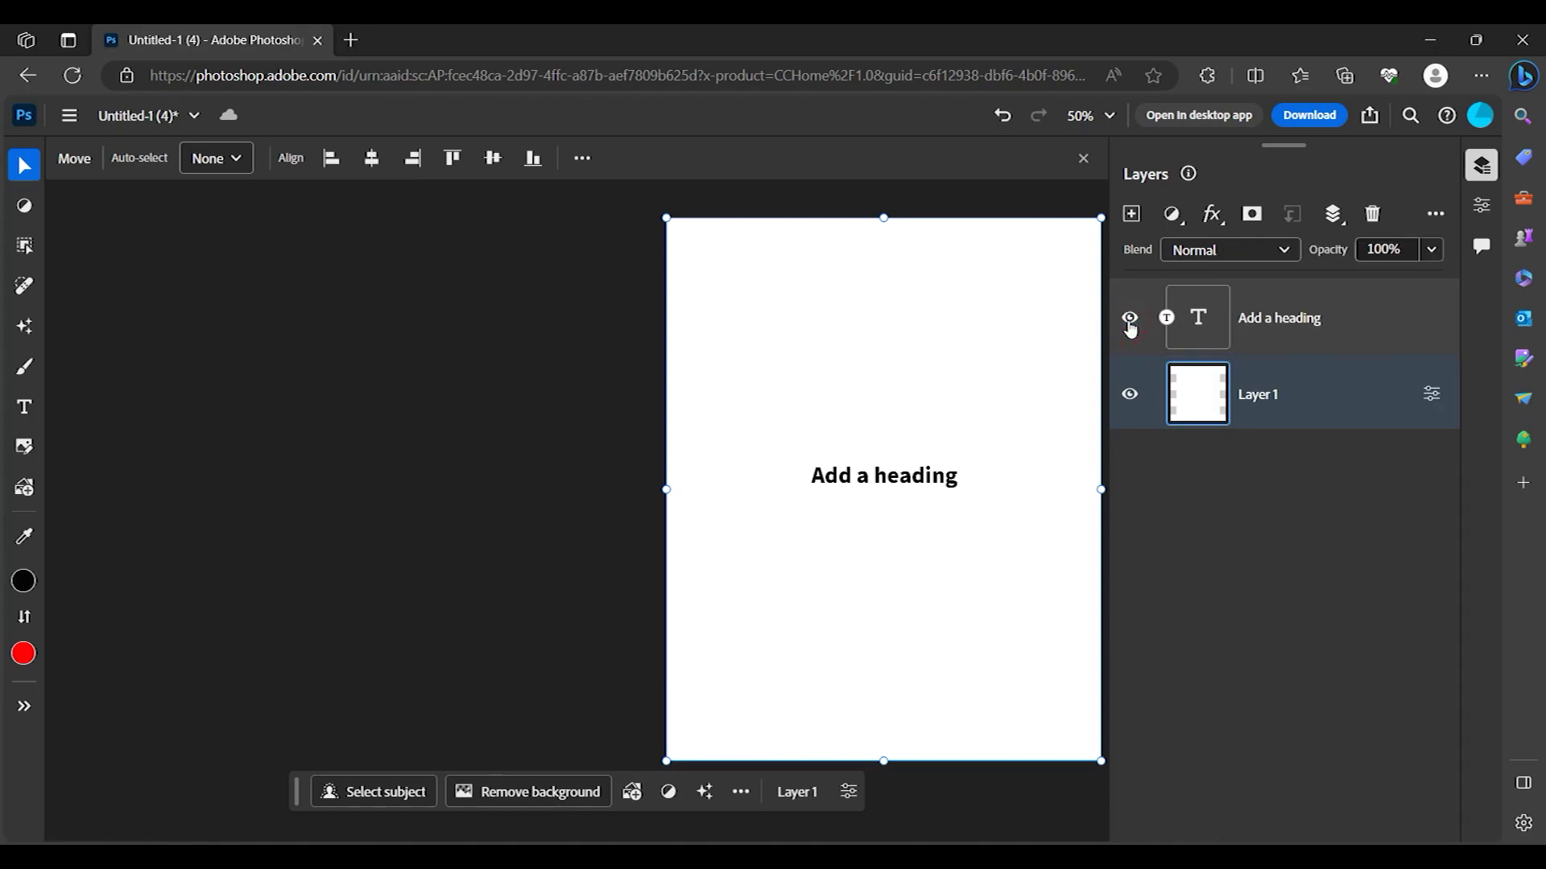
double_click(1197, 329)
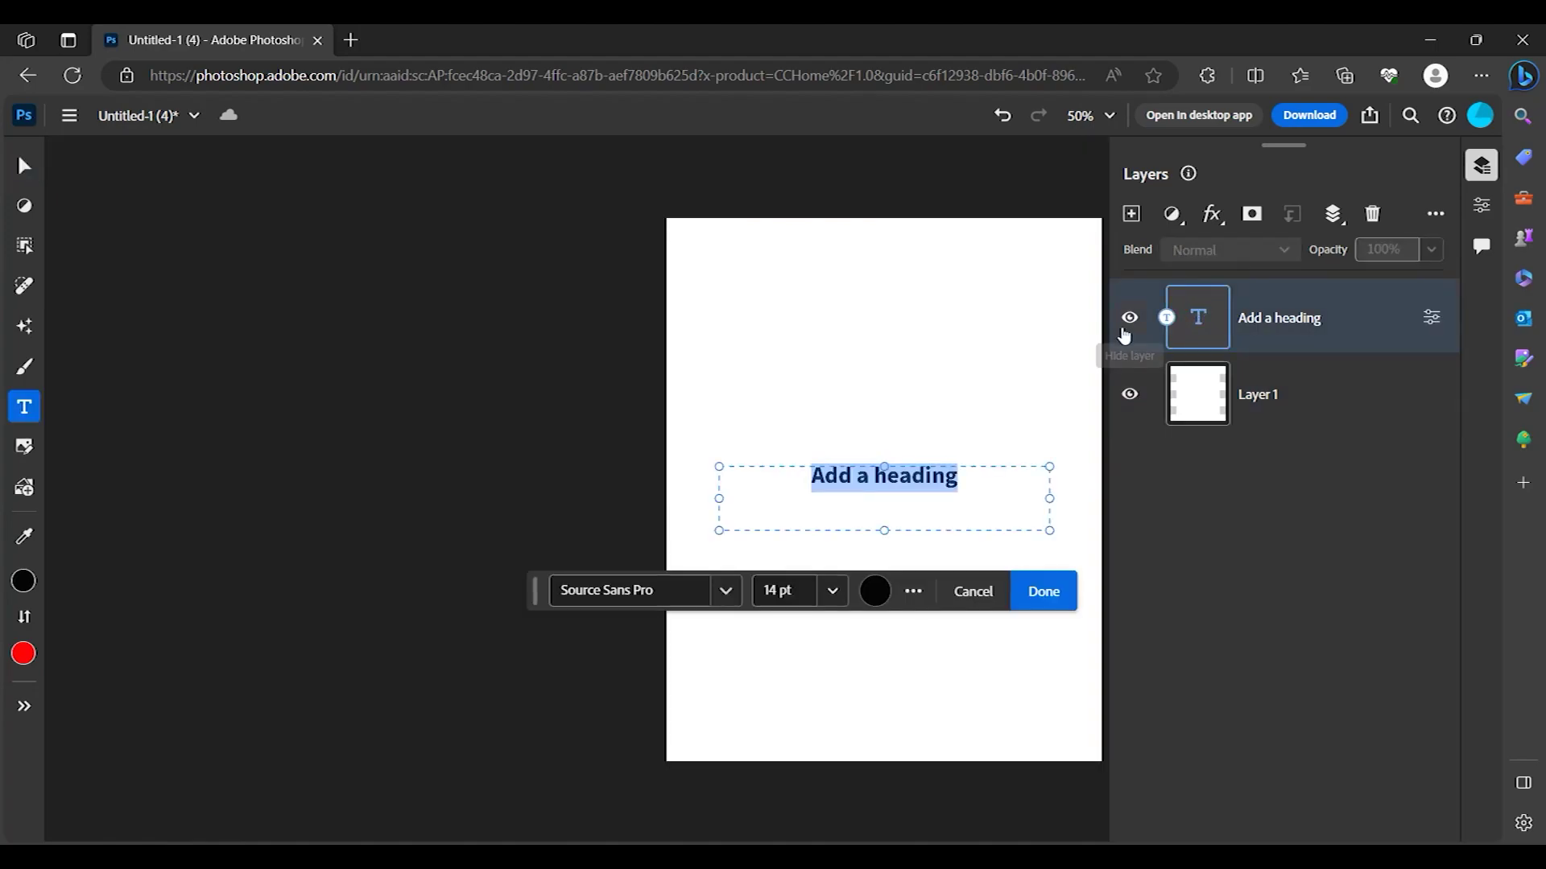
left_click(1432, 319)
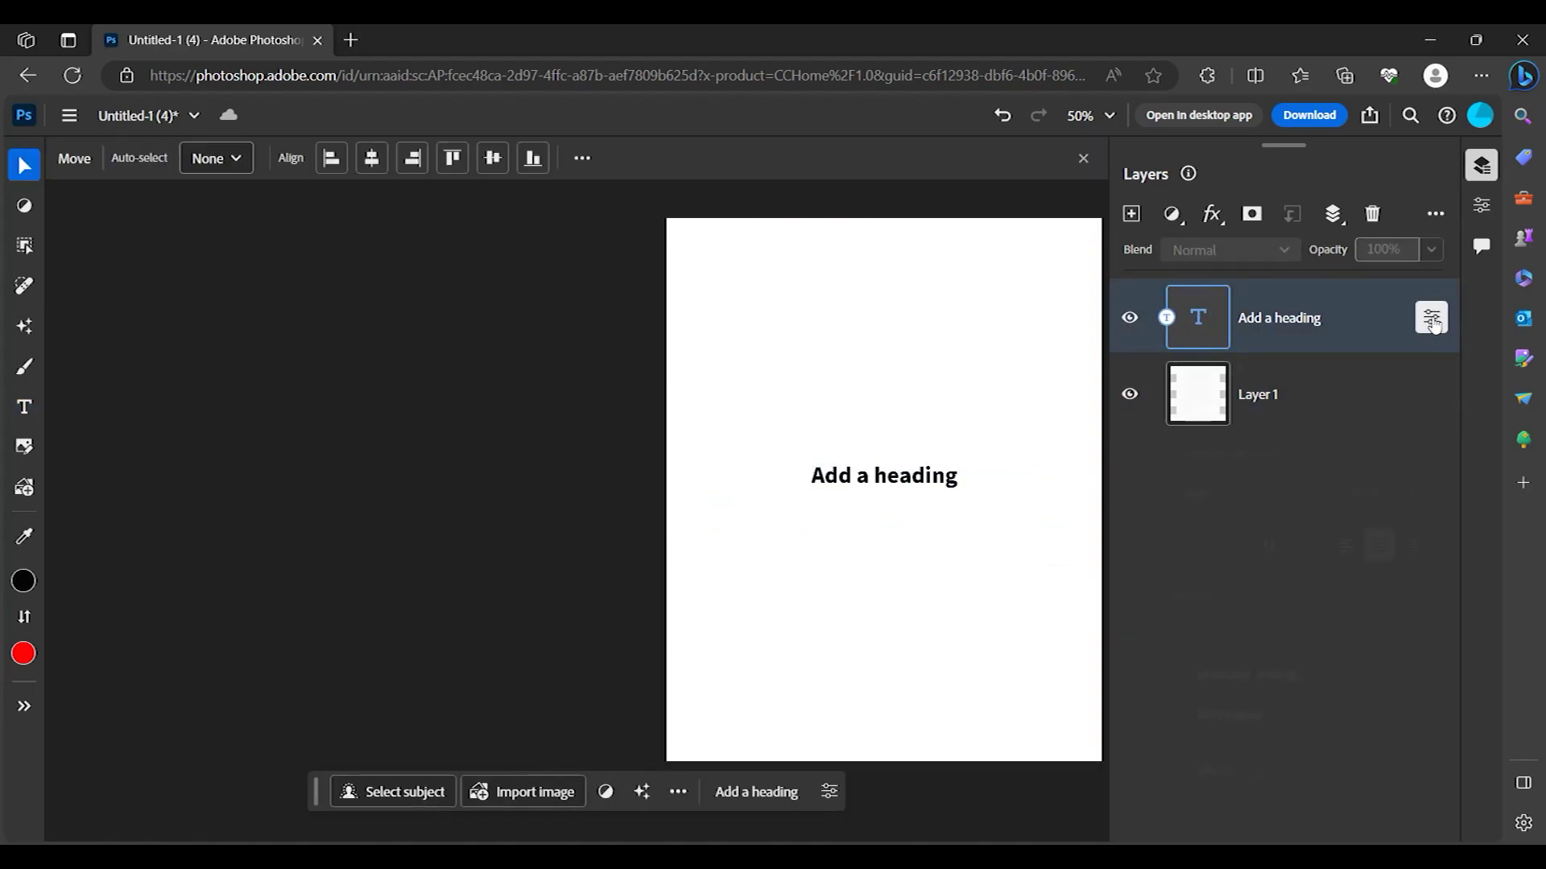
left_click(1440, 321)
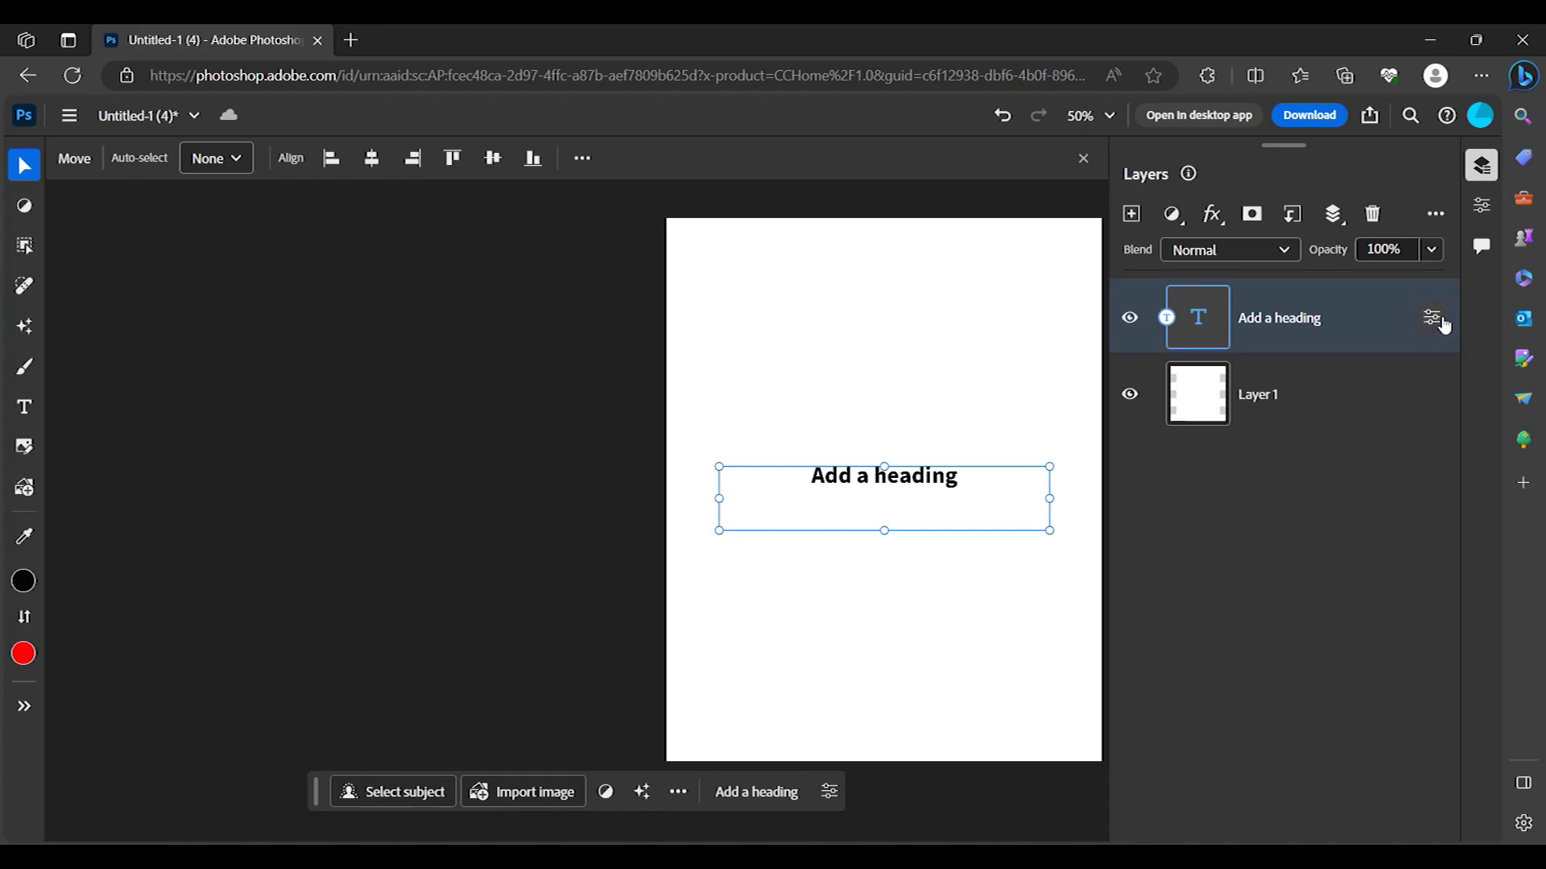
- Review the heading's font and advanced text settings, then hide the side panels
left_click(1482, 208)
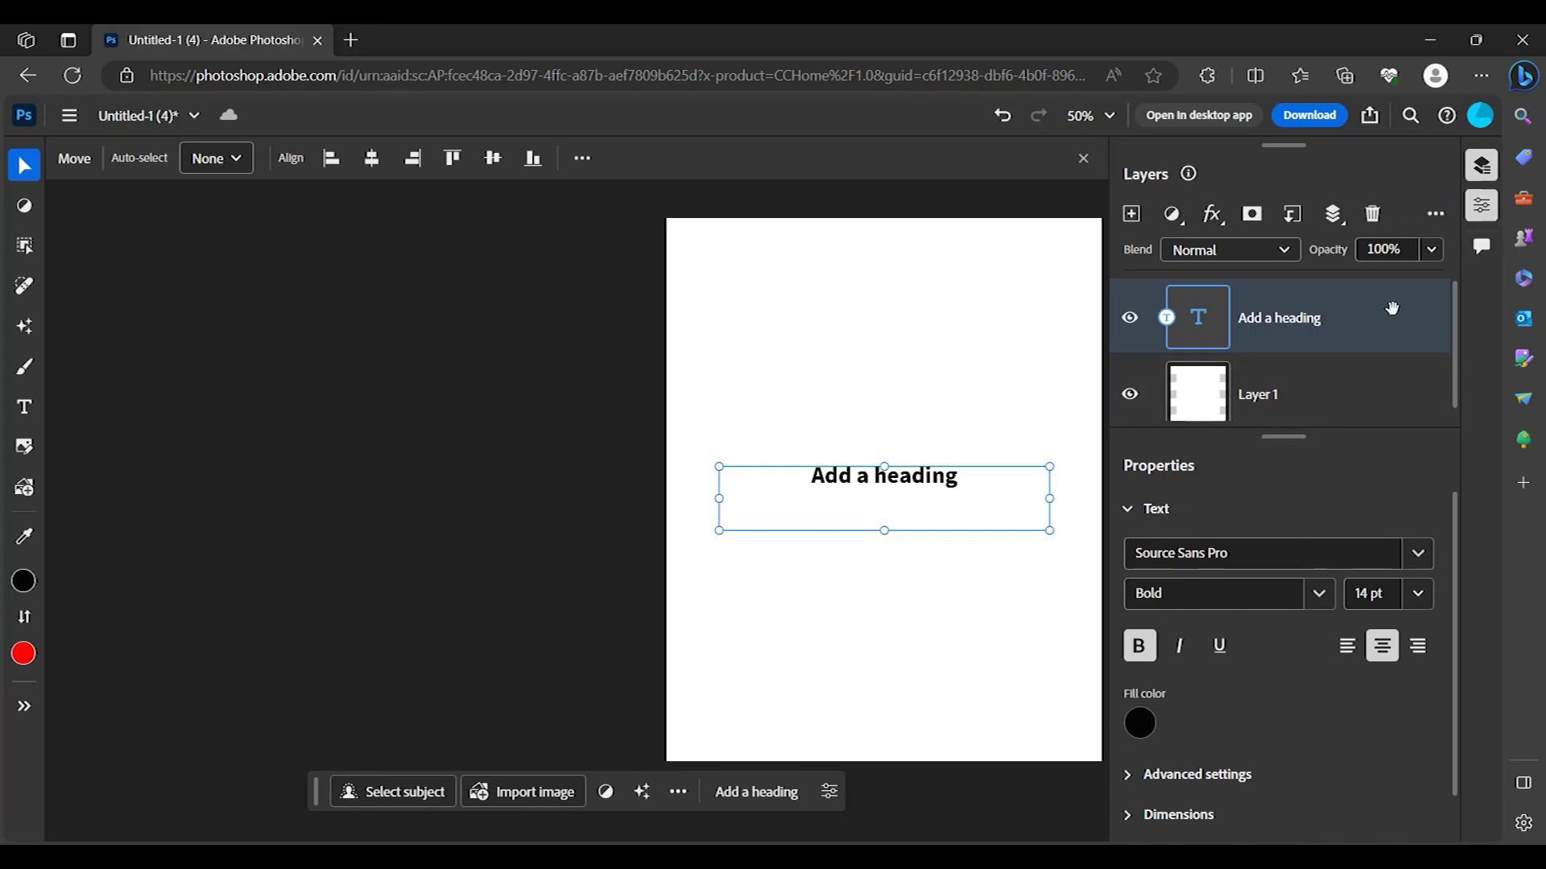
left_click(1308, 552)
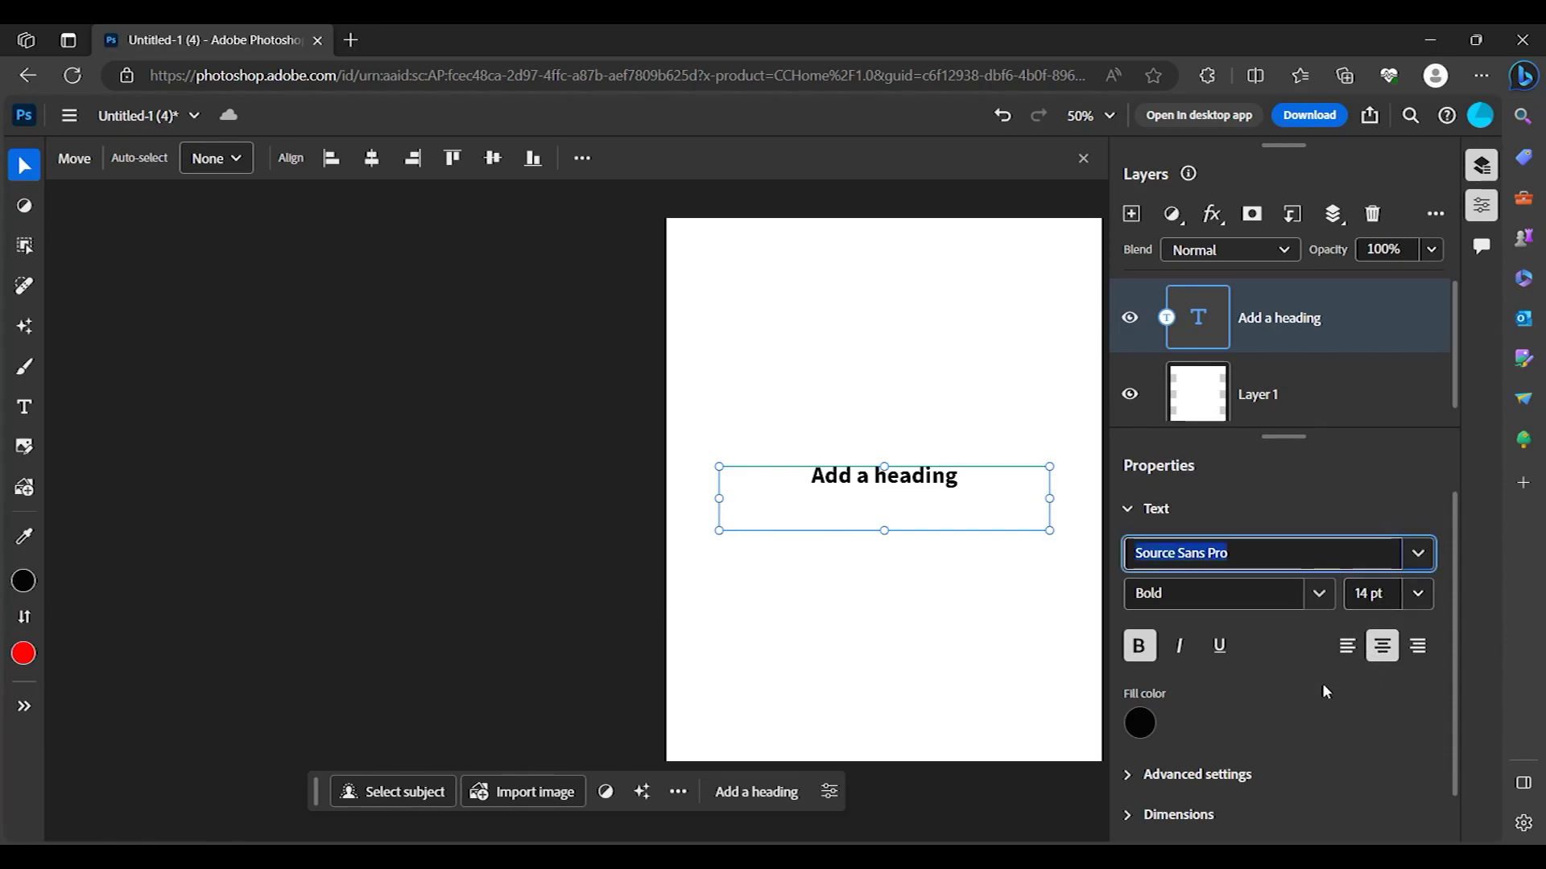
scroll(1286, 690, "down", 1)
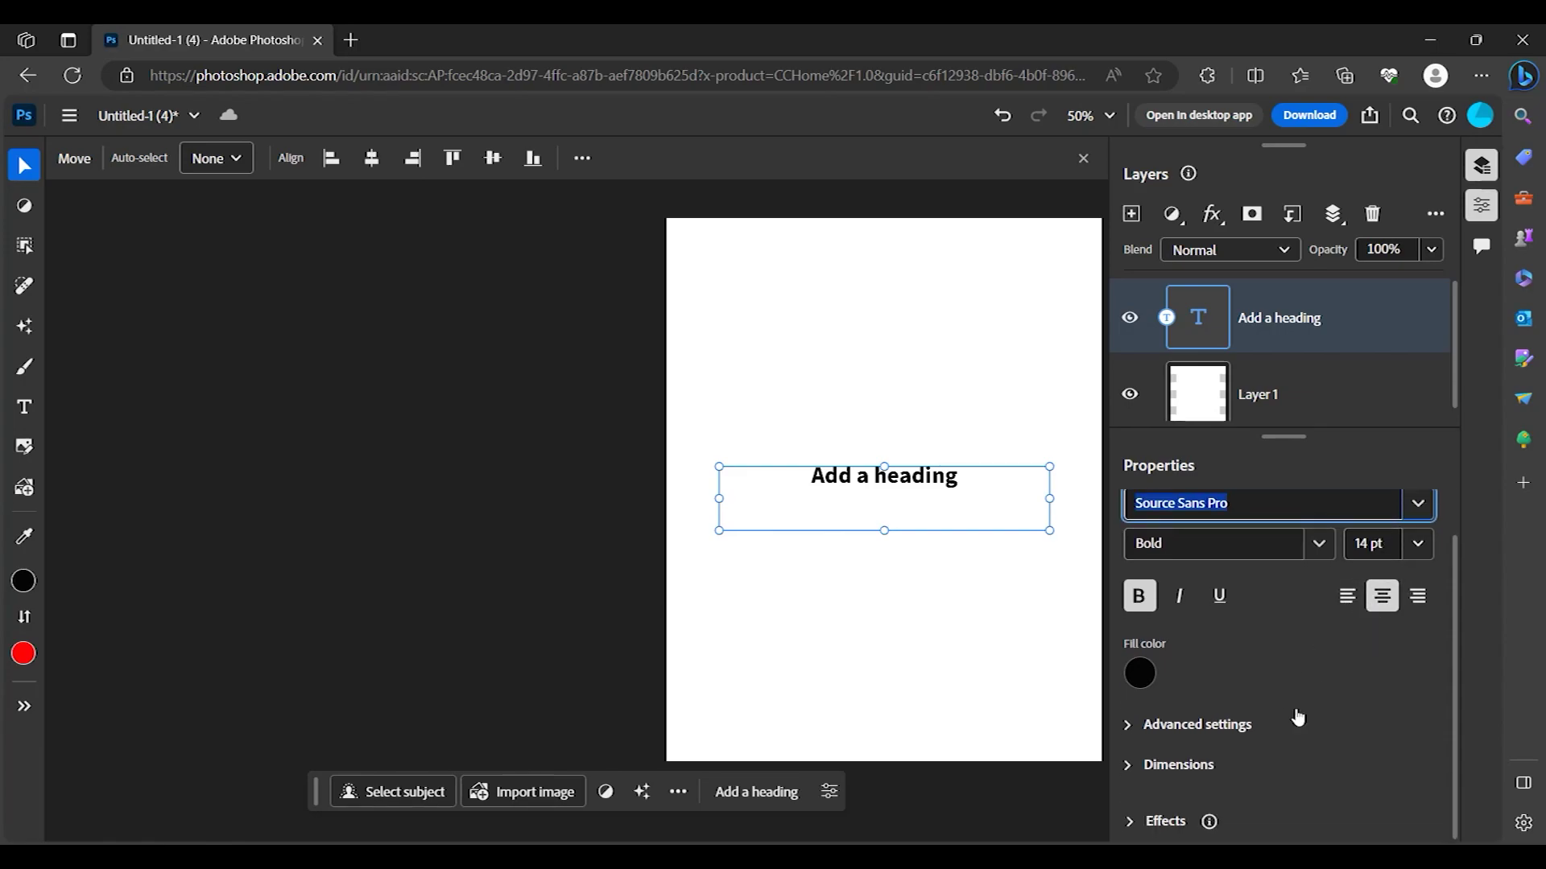
left_click(1137, 724)
scroll(1184, 729, "down", 5)
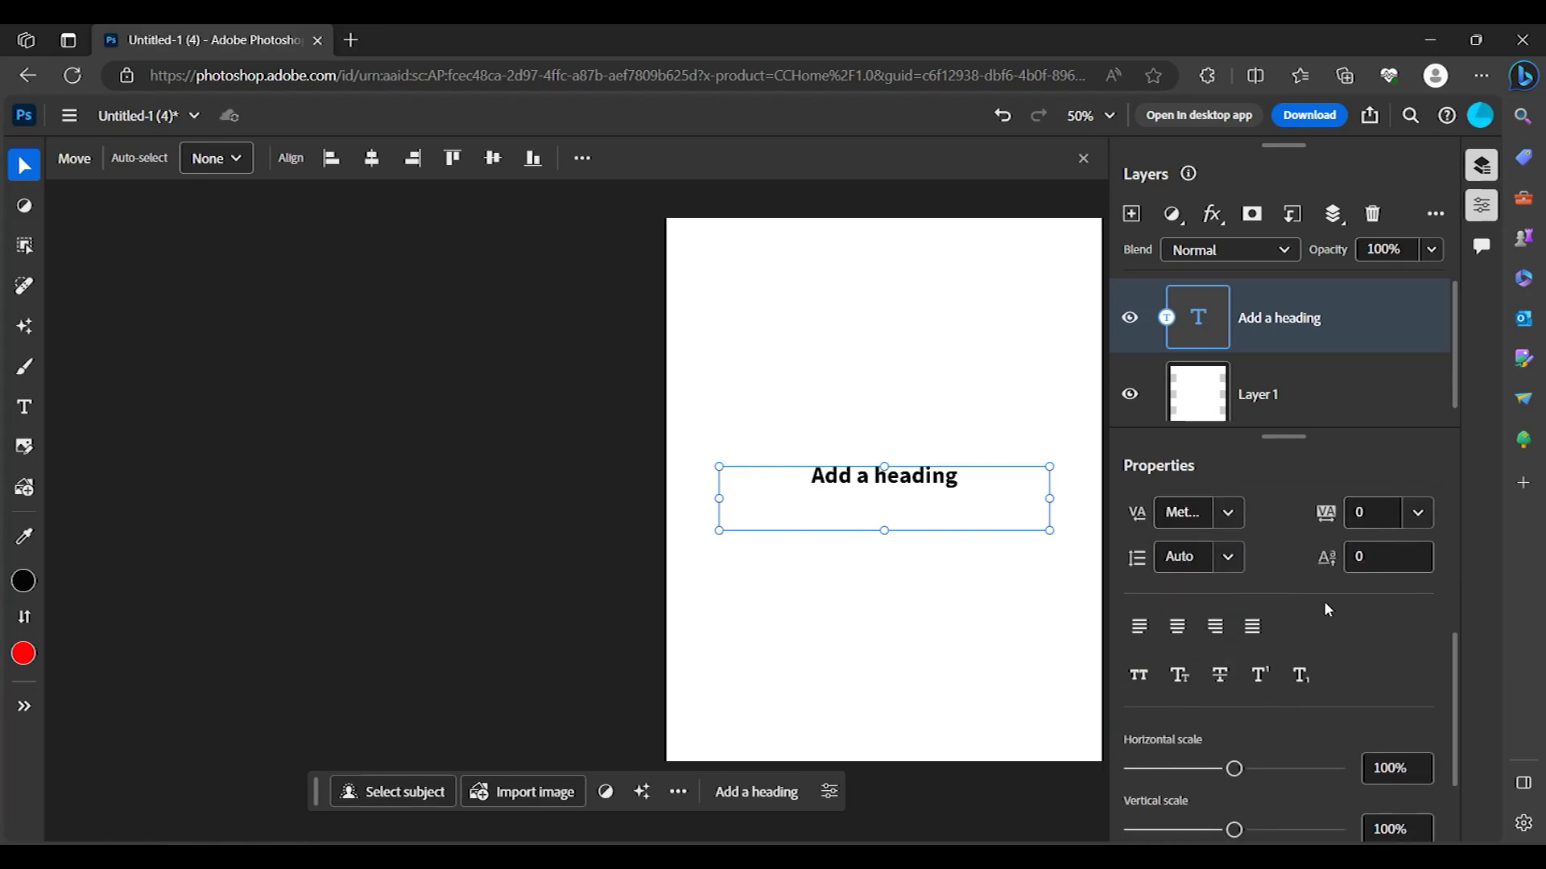
scroll(1325, 620, "down", 2)
left_click(1481, 165)
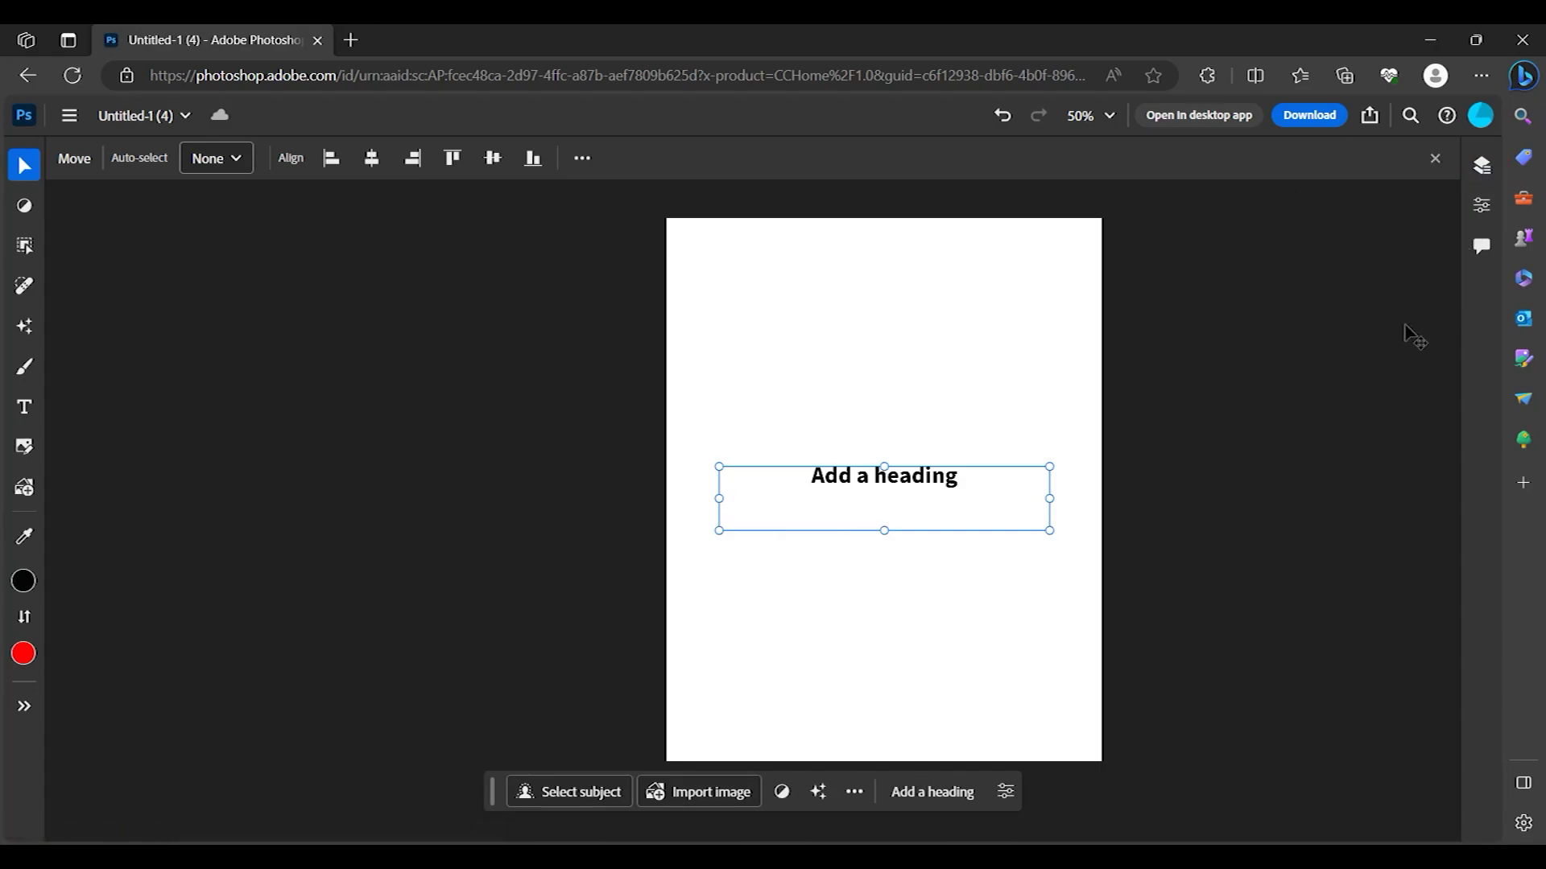
- Draw a red annotation circle around the 'Add a heading' text in Comments
left_click(1487, 253)
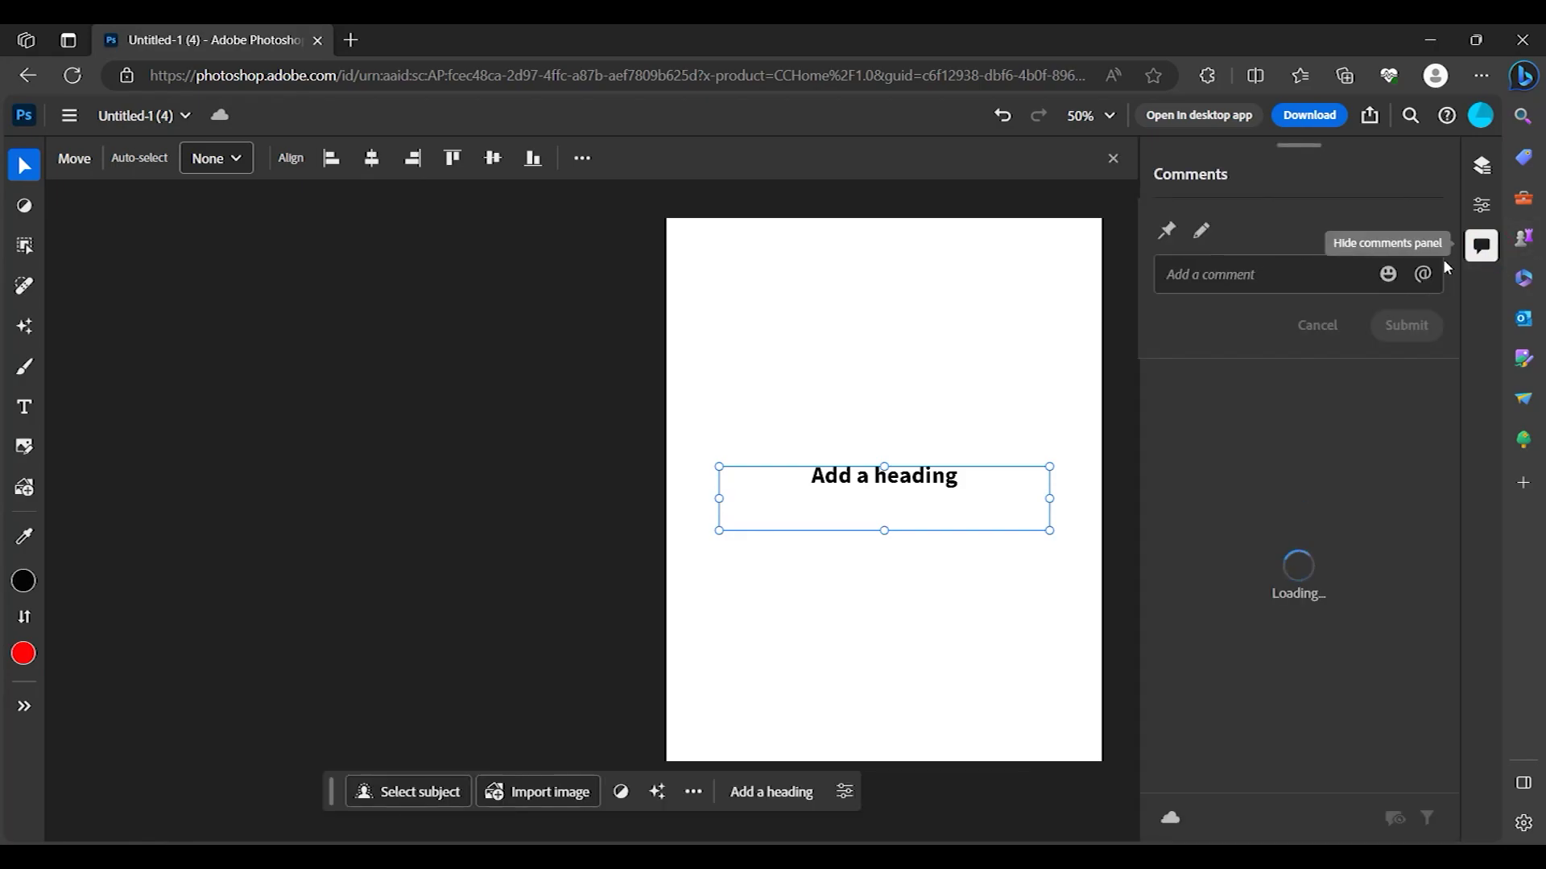
left_click(1199, 233)
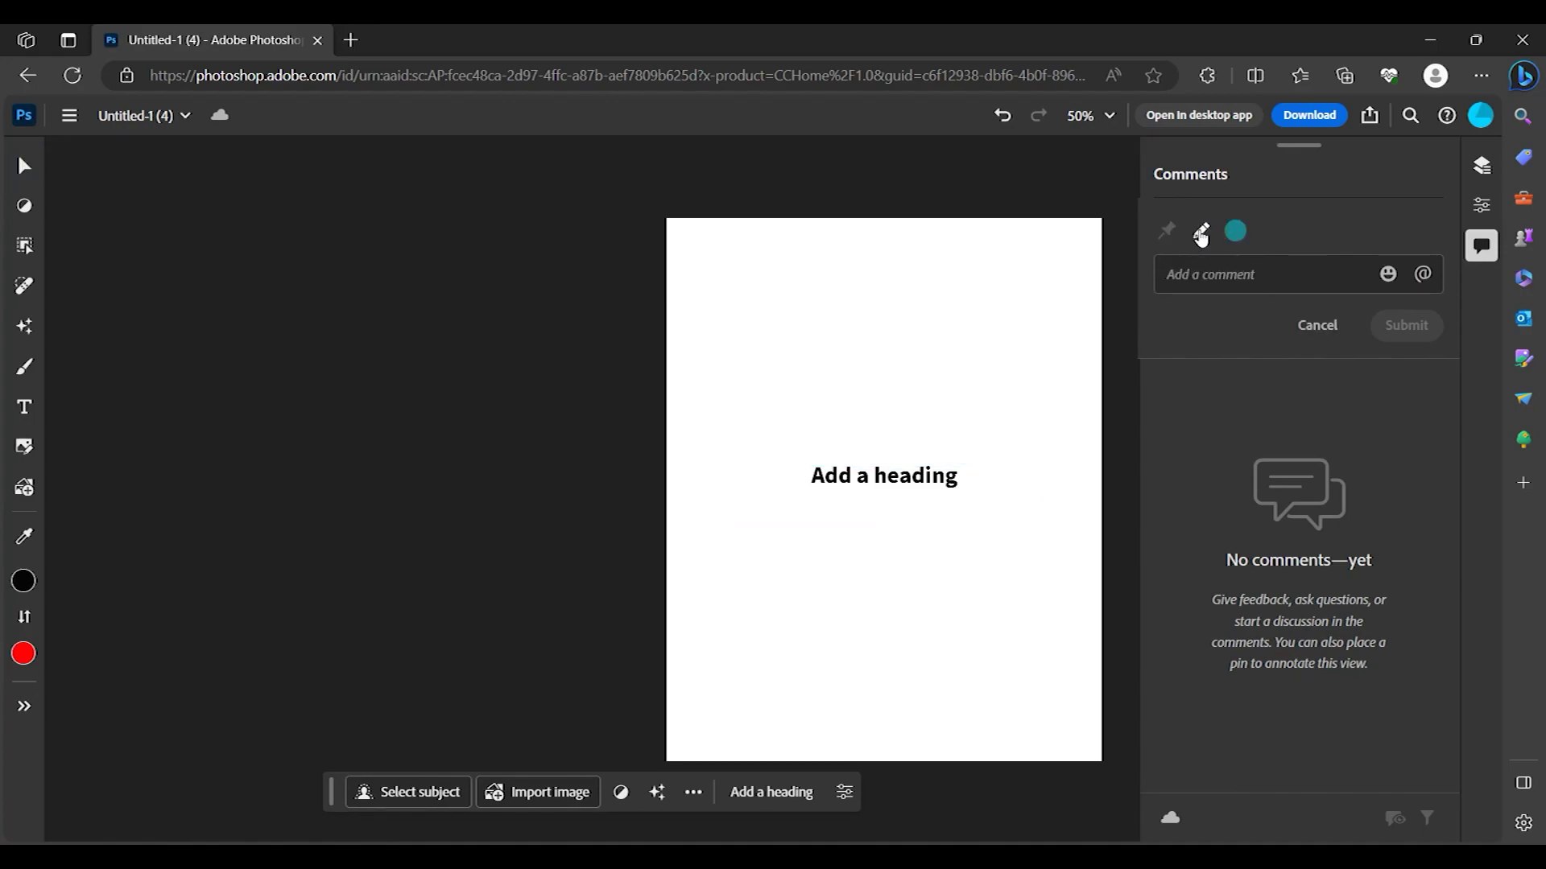
left_click(1235, 231)
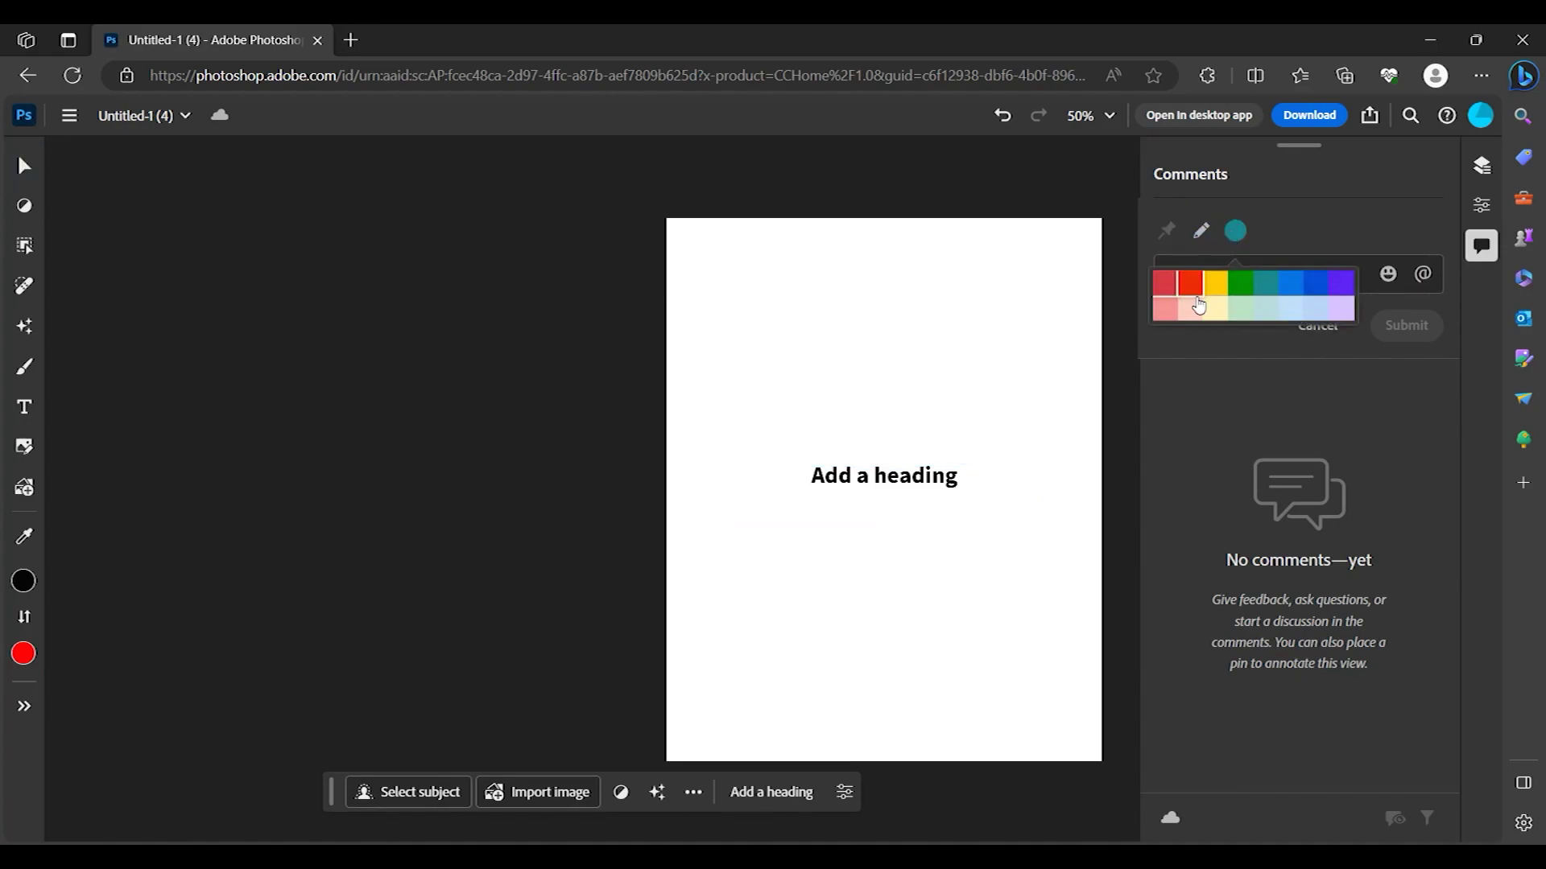
left_click(1165, 277)
mouse_move(770, 448)
left_mouse_down()
mouse_move(945, 410)
mouse_move(773, 507)
mouse_move(808, 420)
left_mouse_up()
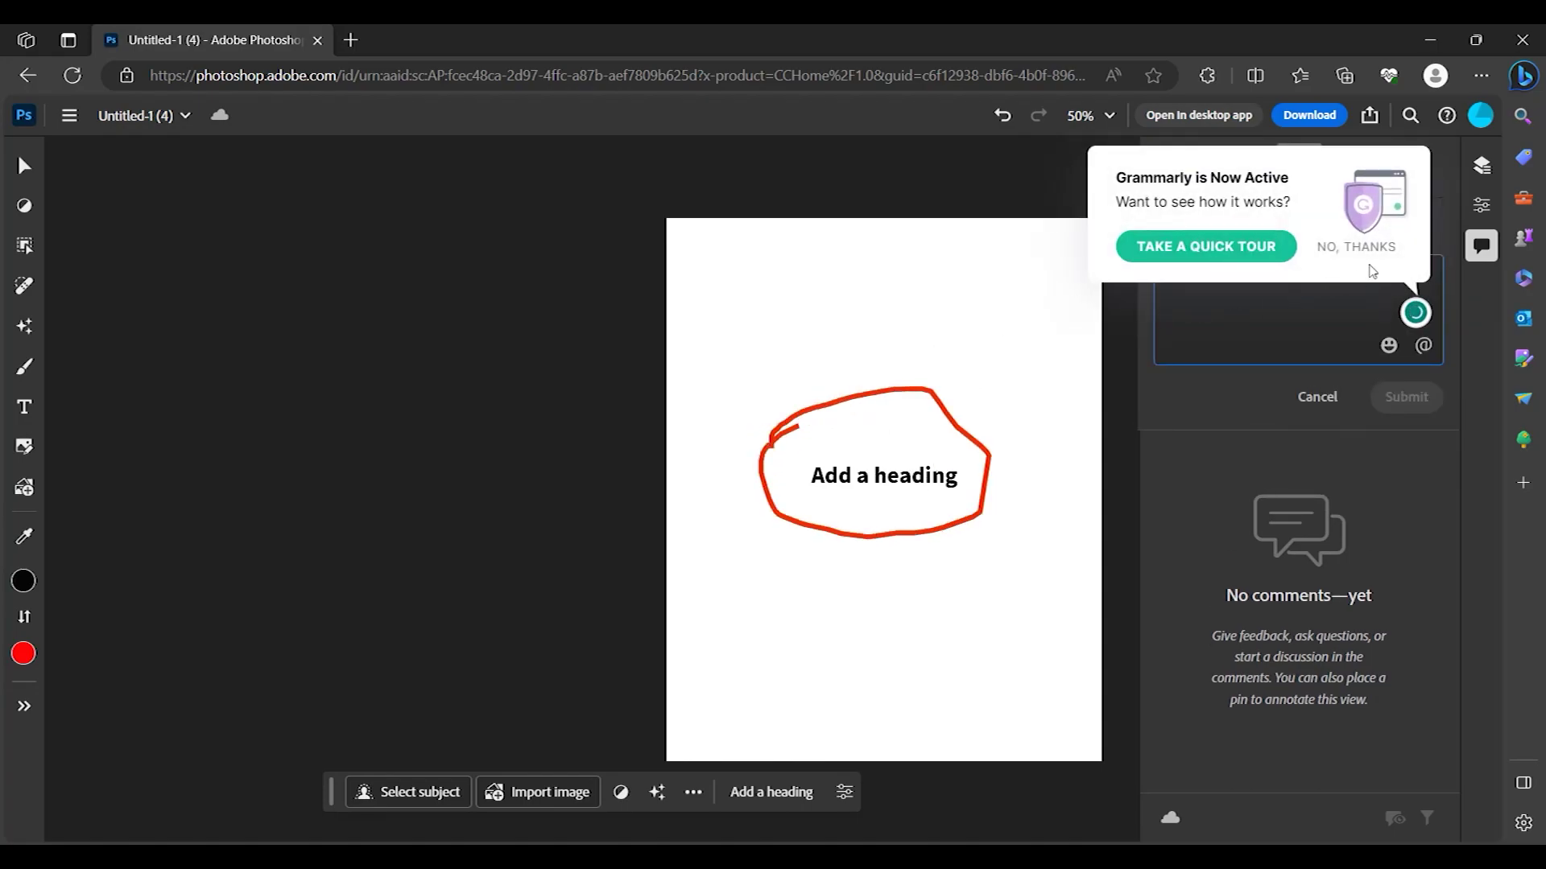
left_click(1361, 247)
- Post the comment 'change font' and close the comments panel
left_click(1240, 273)
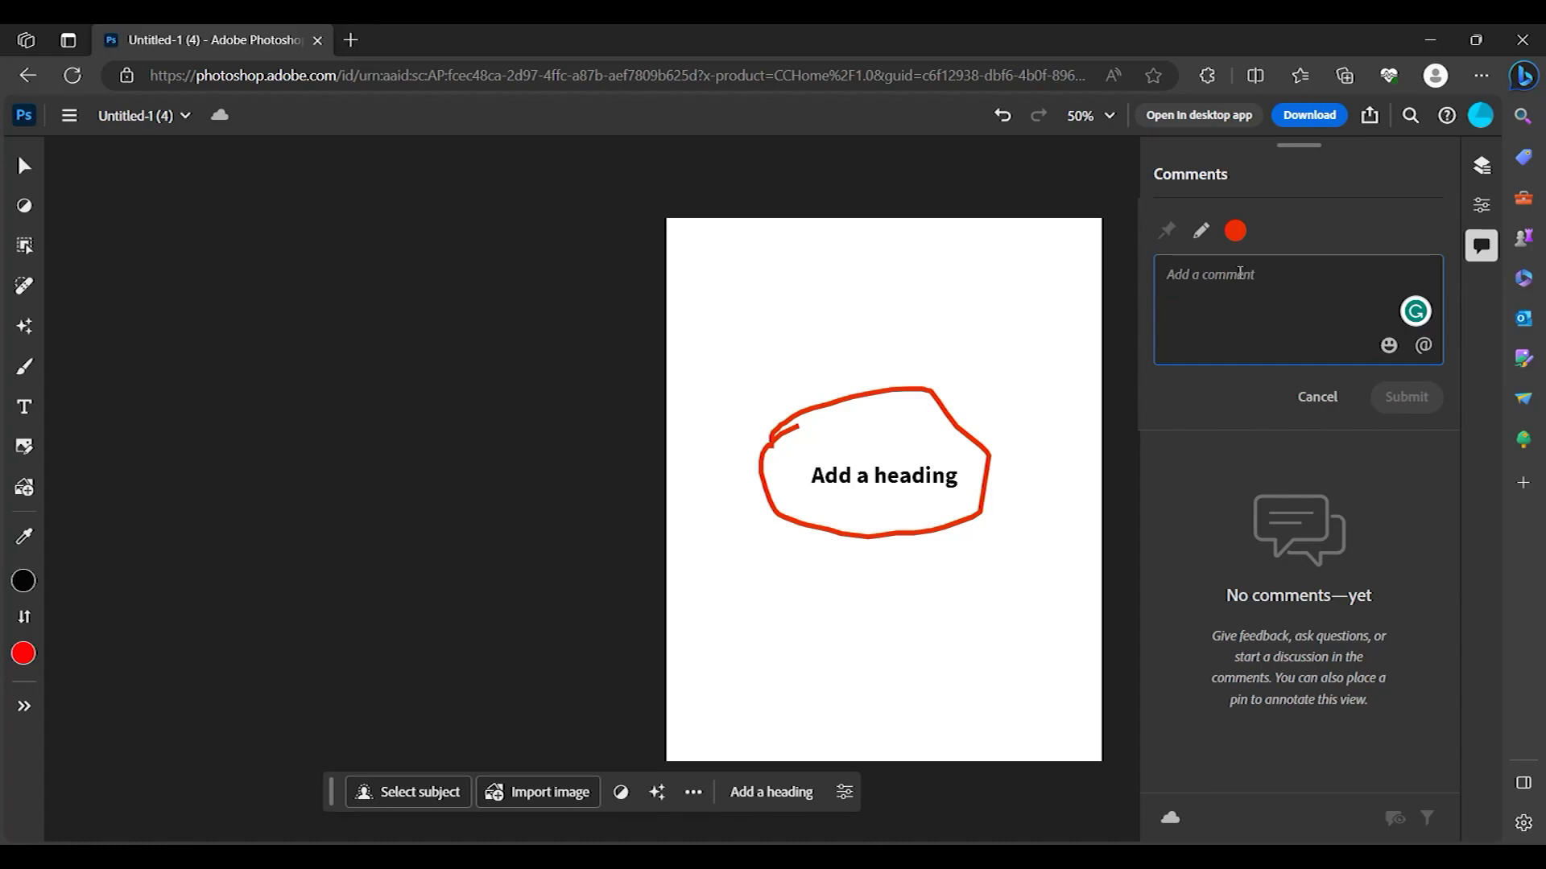
type("change ")
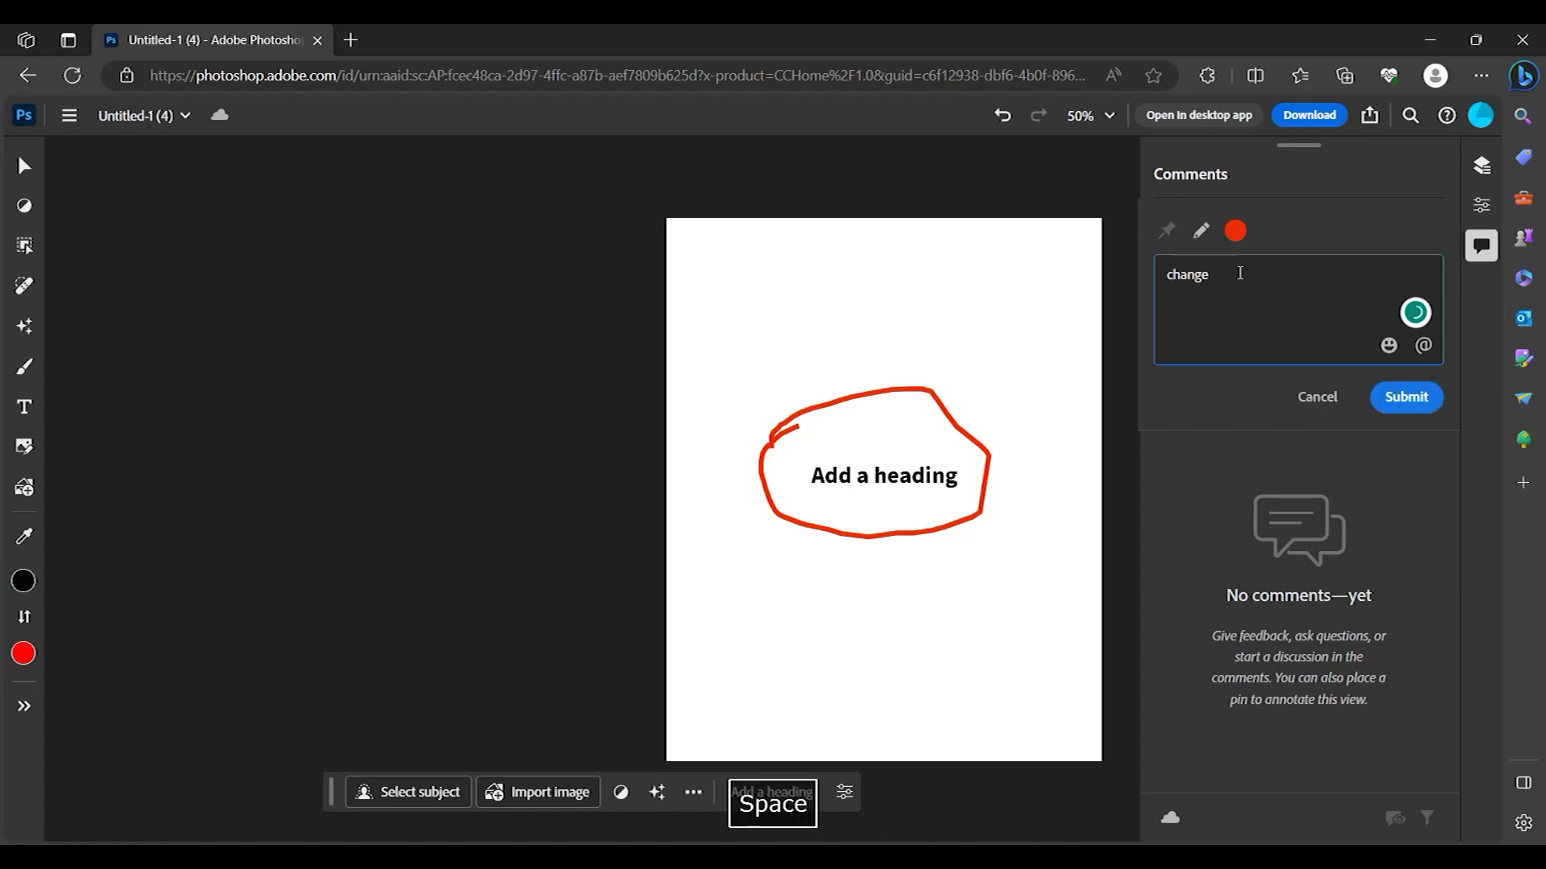
type("font")
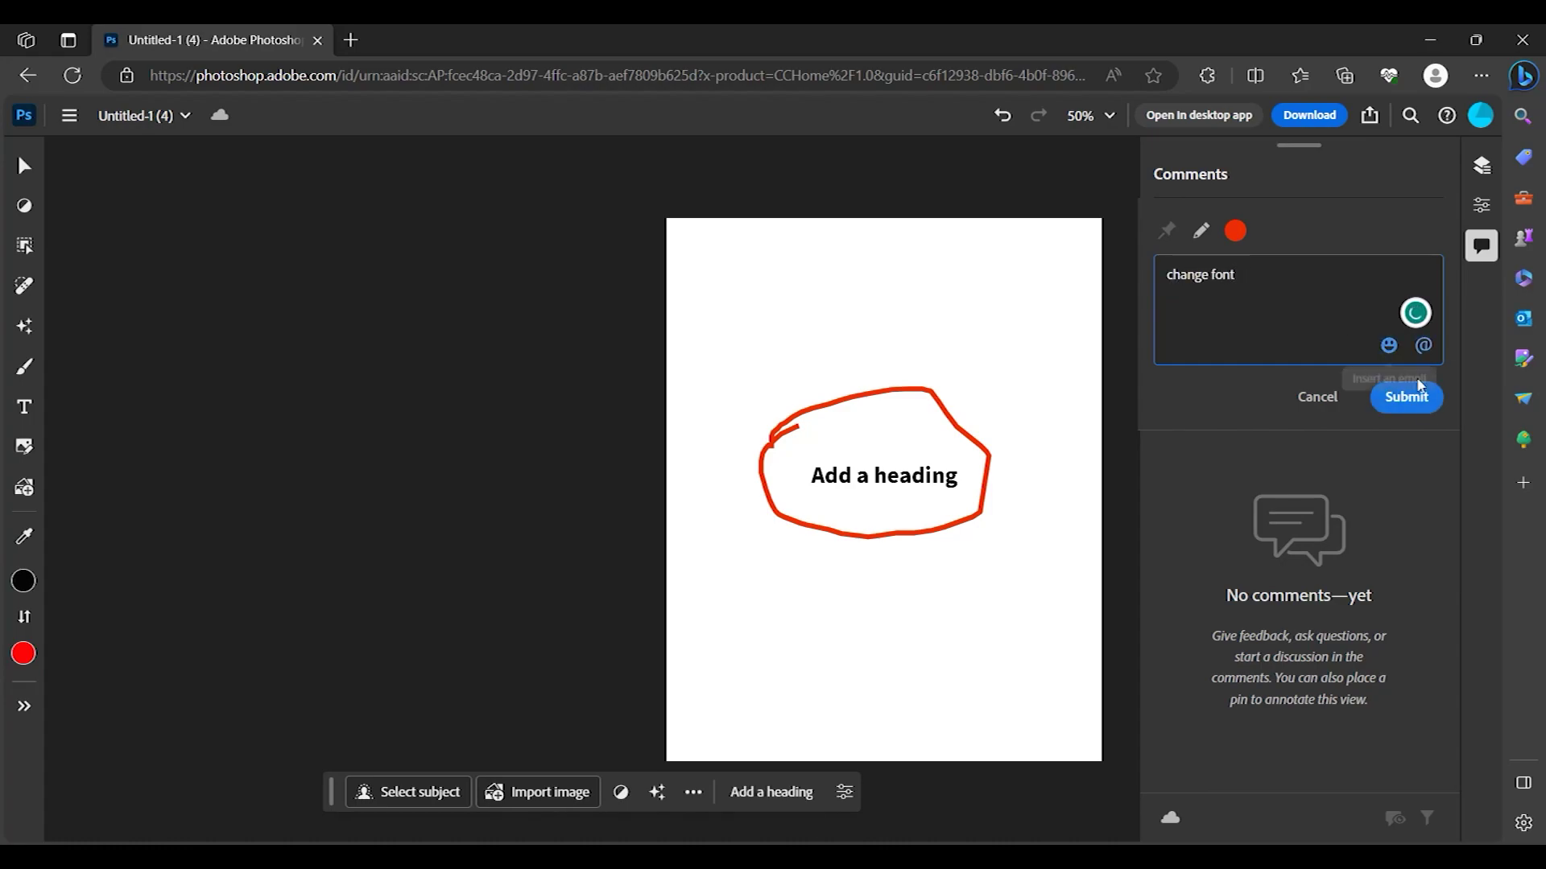
left_click(1418, 394)
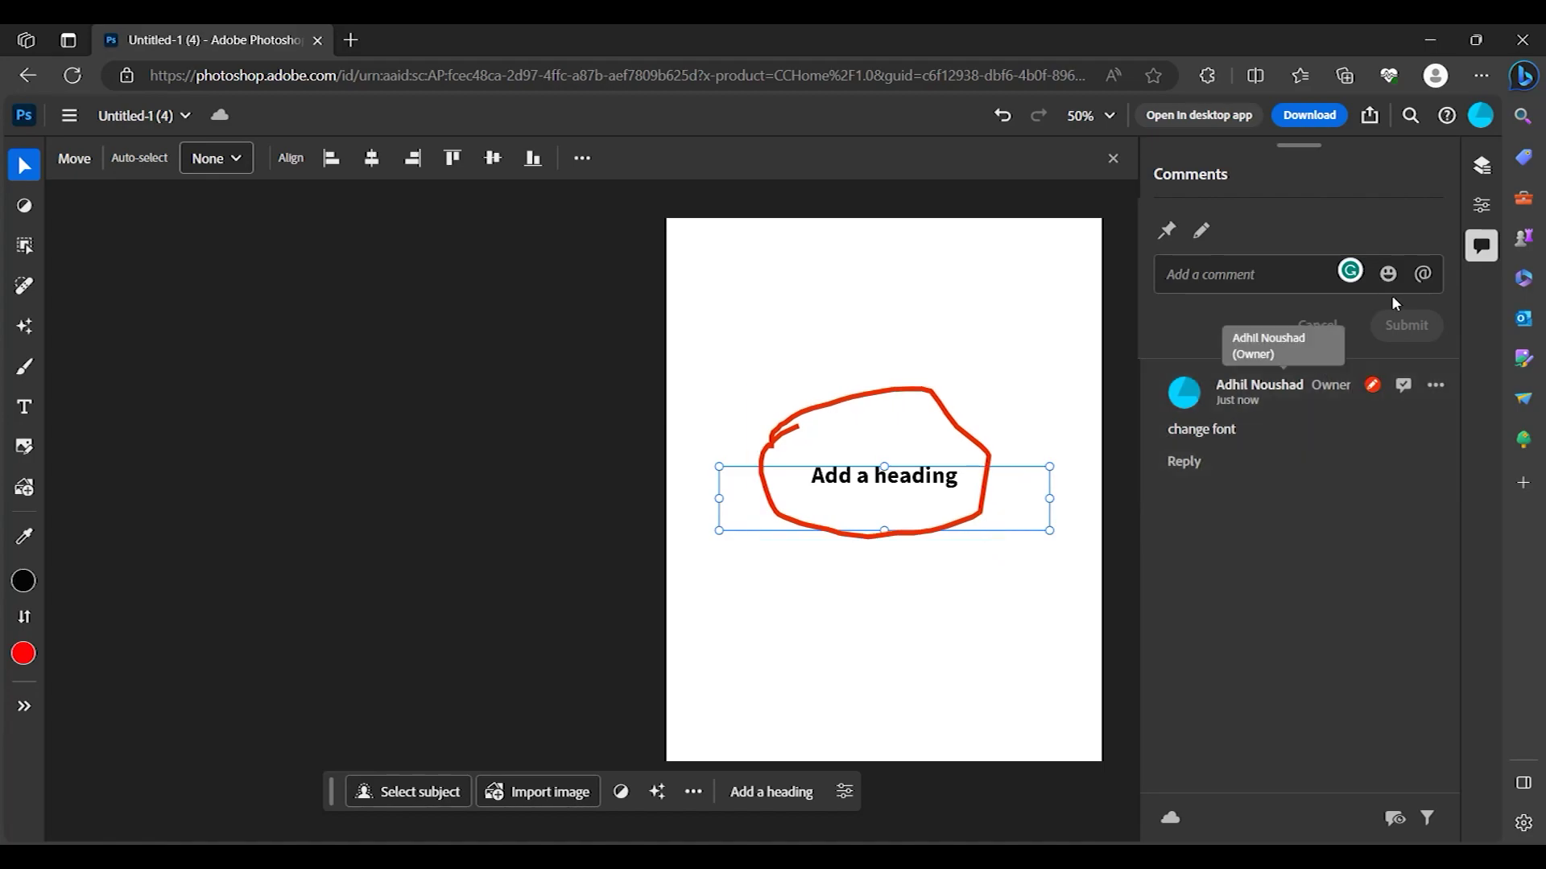
left_click(1482, 250)
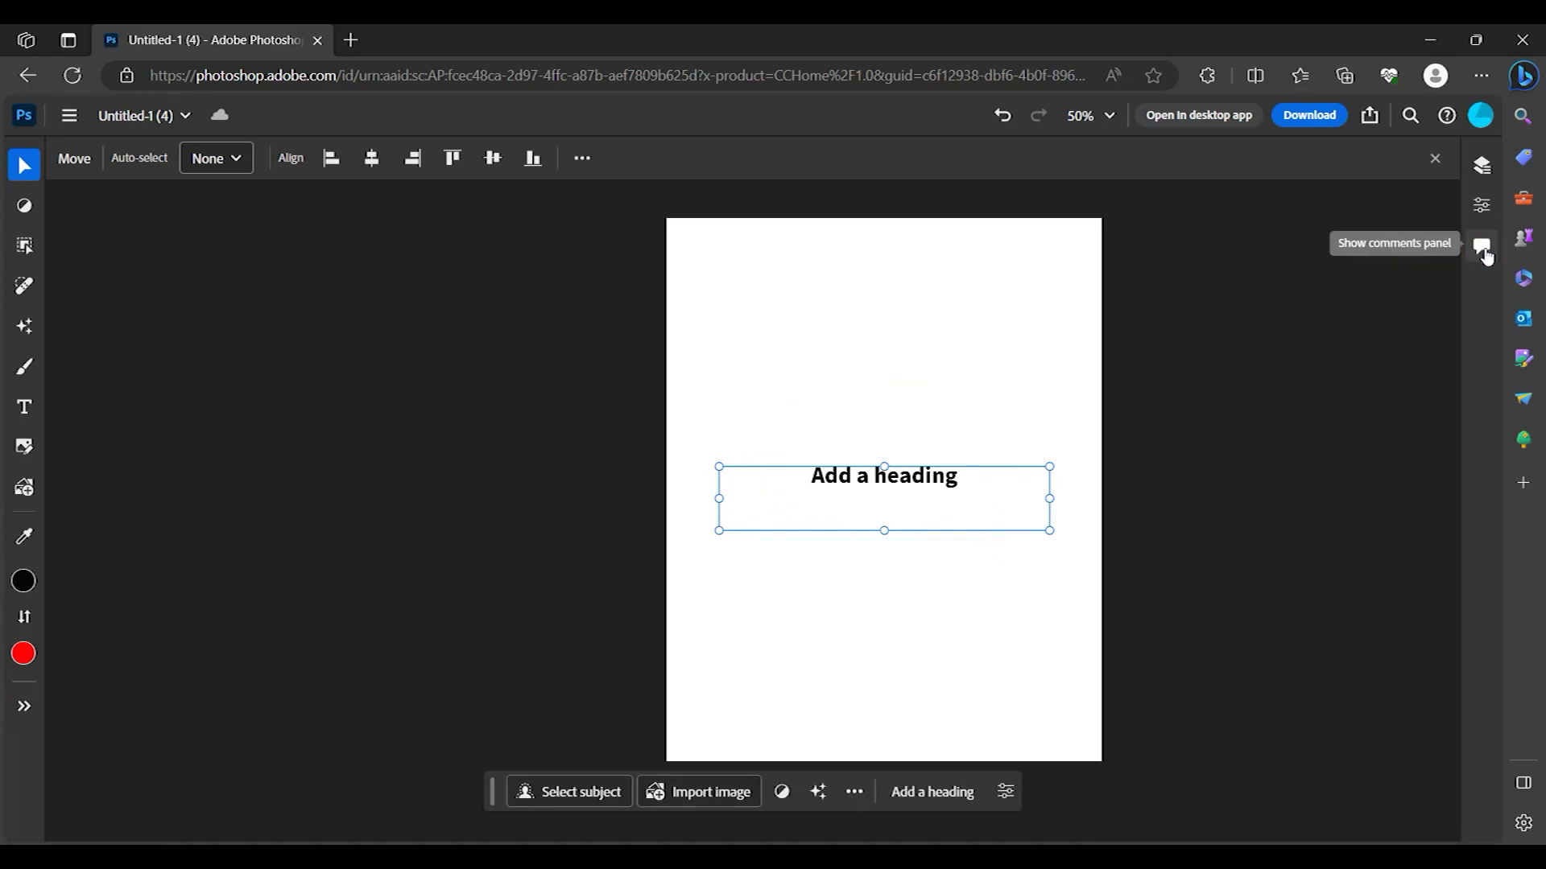
left_click(1371, 117)
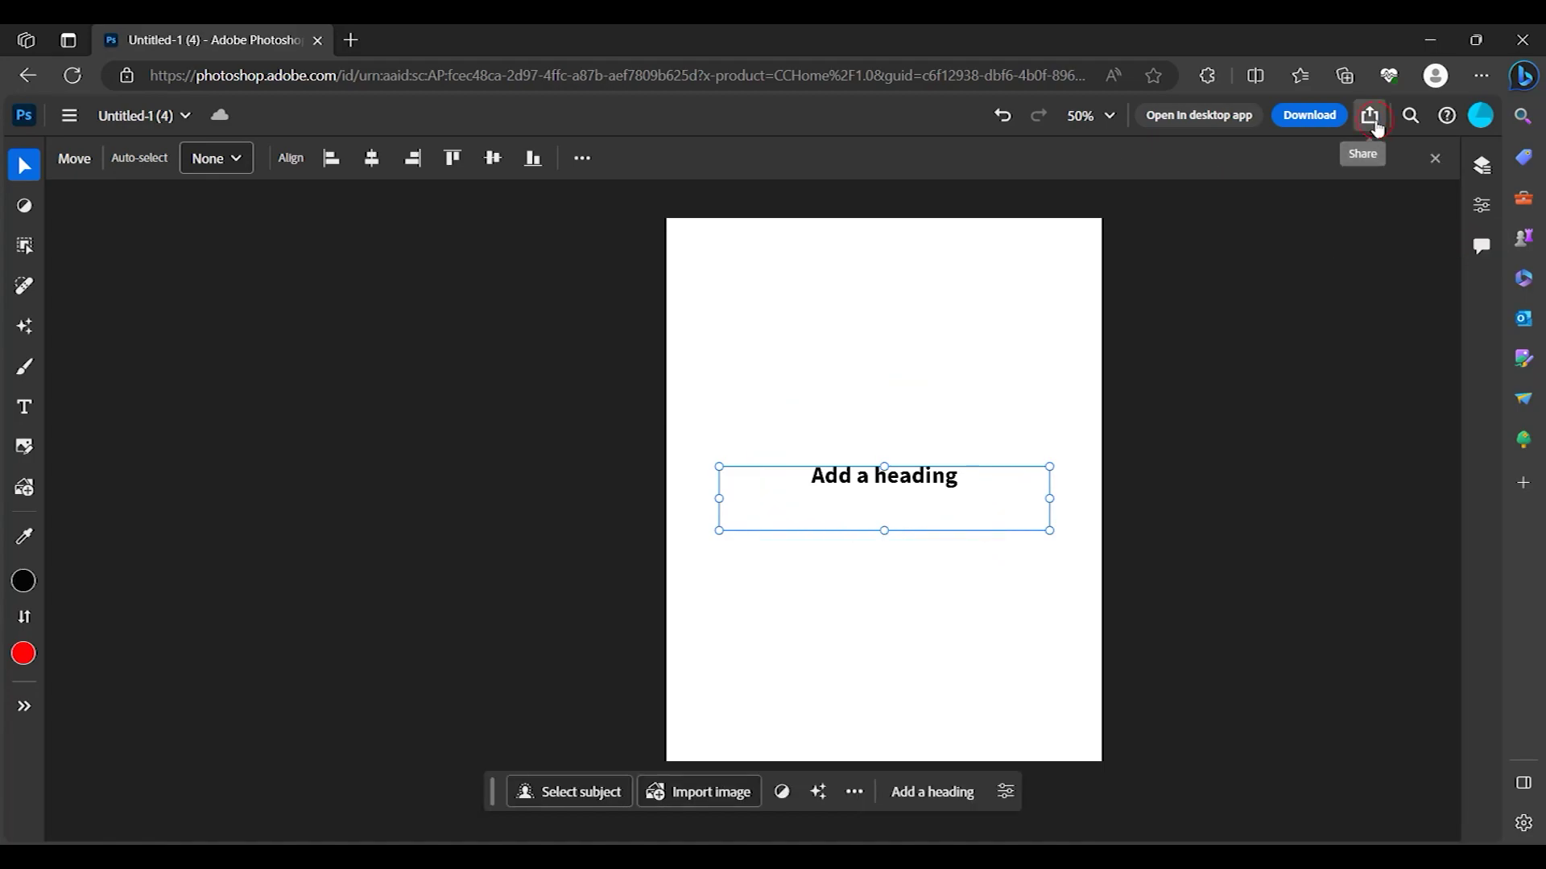
left_click(1406, 167)
left_click(69, 115)
mouse_move(169, 506)
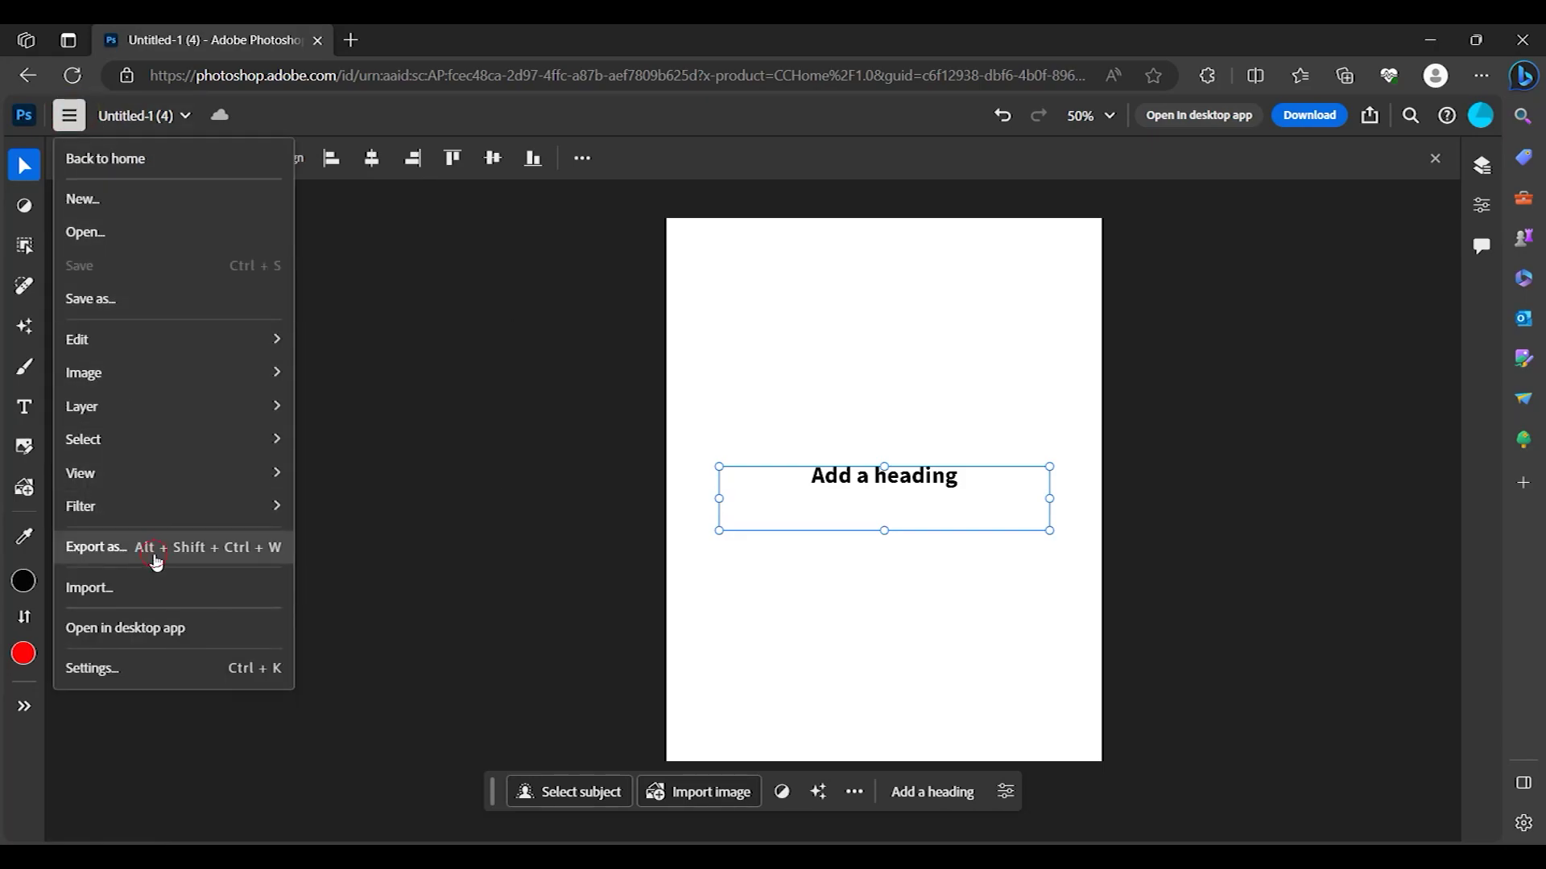
left_click(466, 441)
key("ctrl+s")
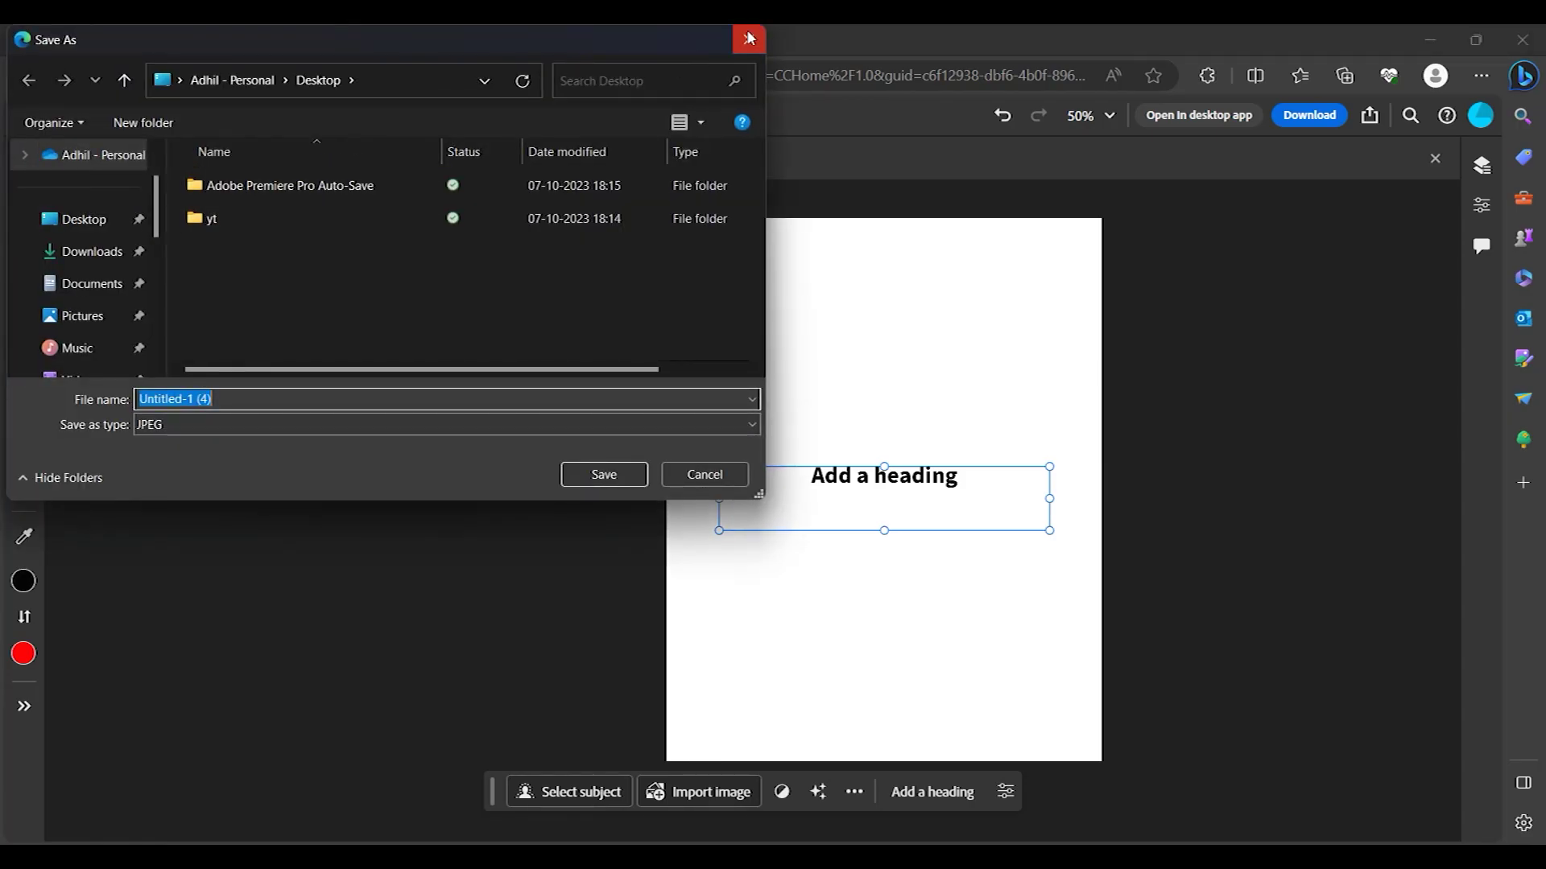
left_click(749, 40)
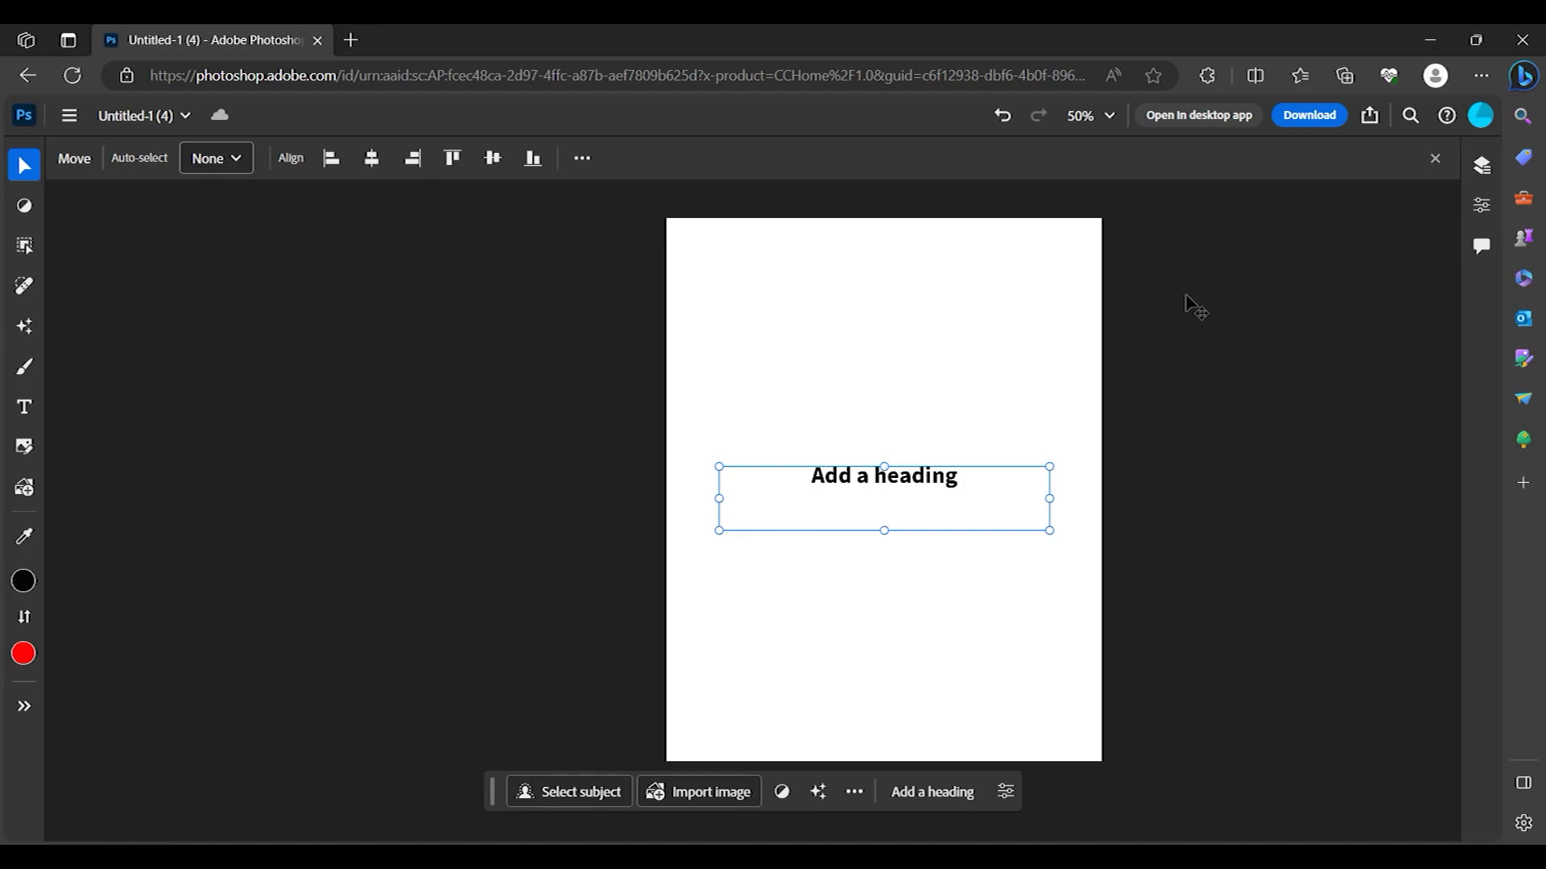
- Open the document in Photoshop 2024 desktop, confirming the switch and browser prompt
left_click(1186, 120)
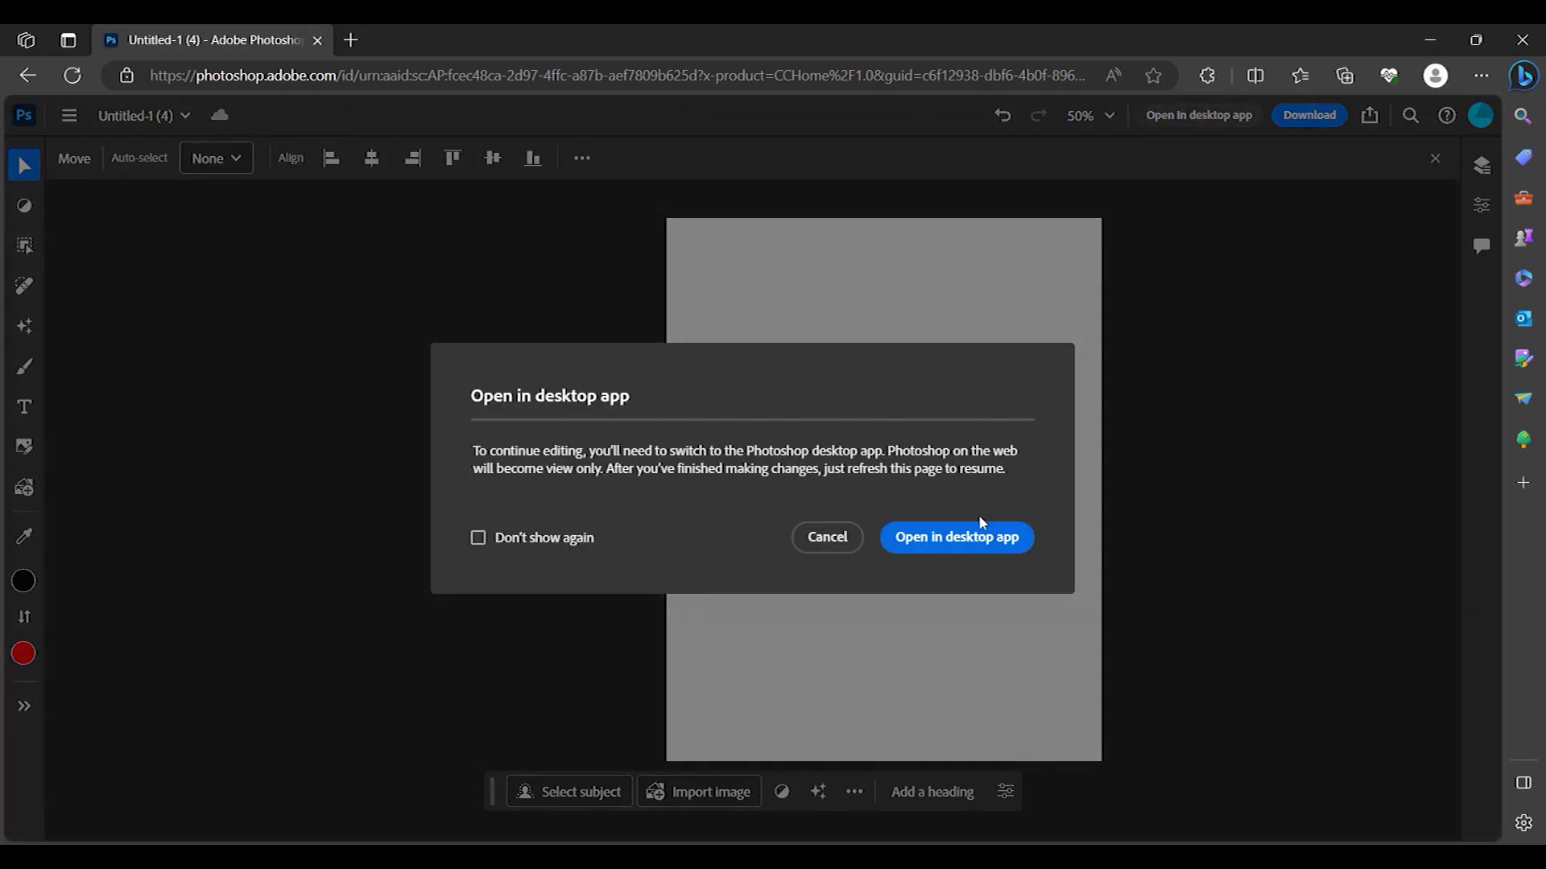
left_click(970, 543)
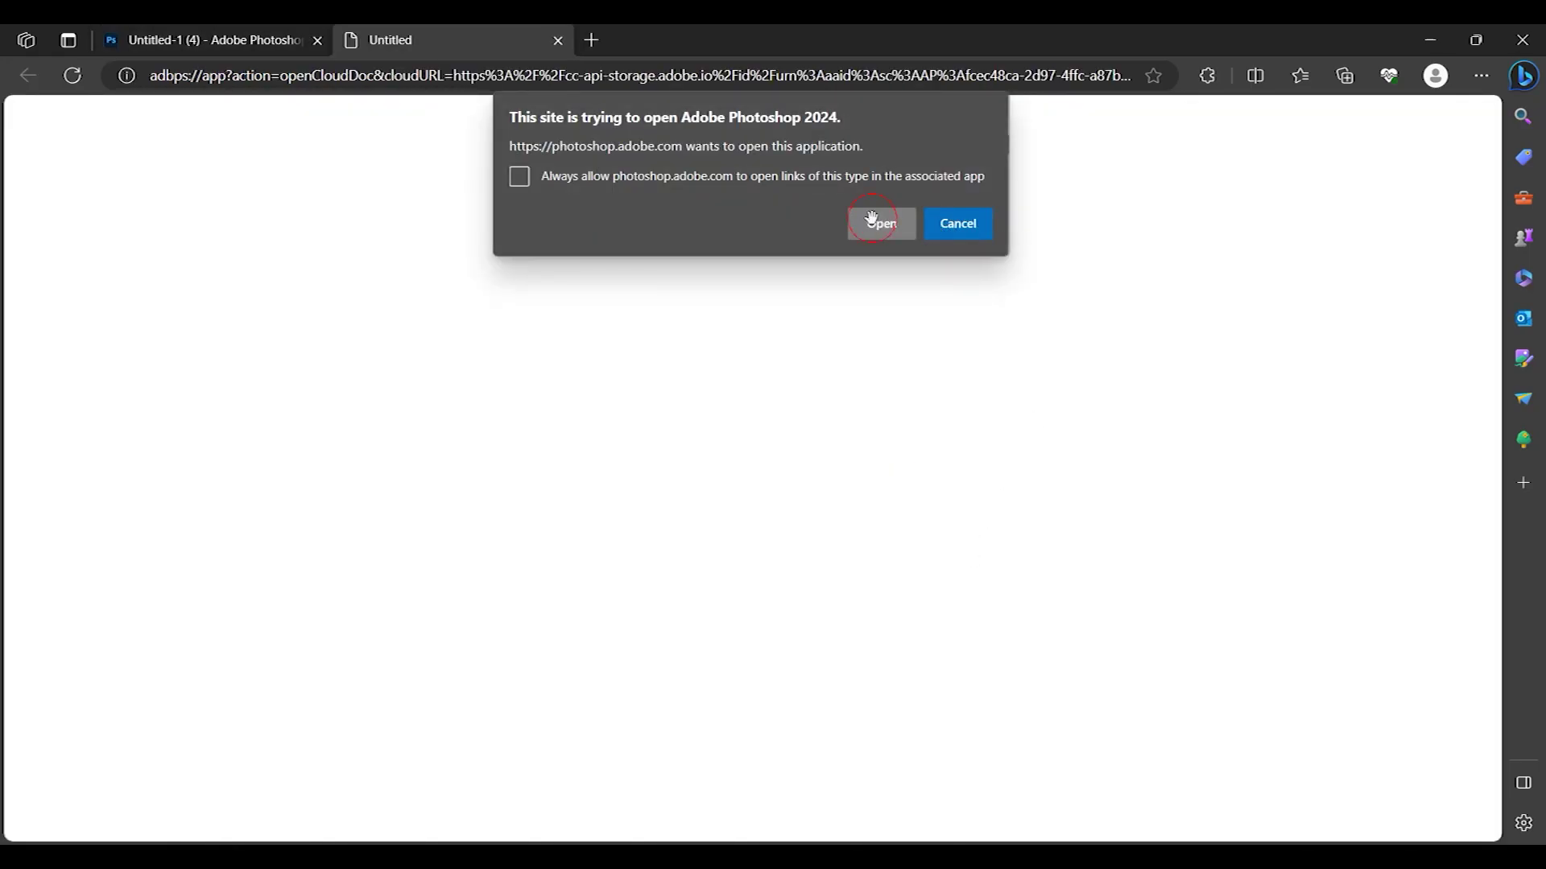
left_click(878, 221)
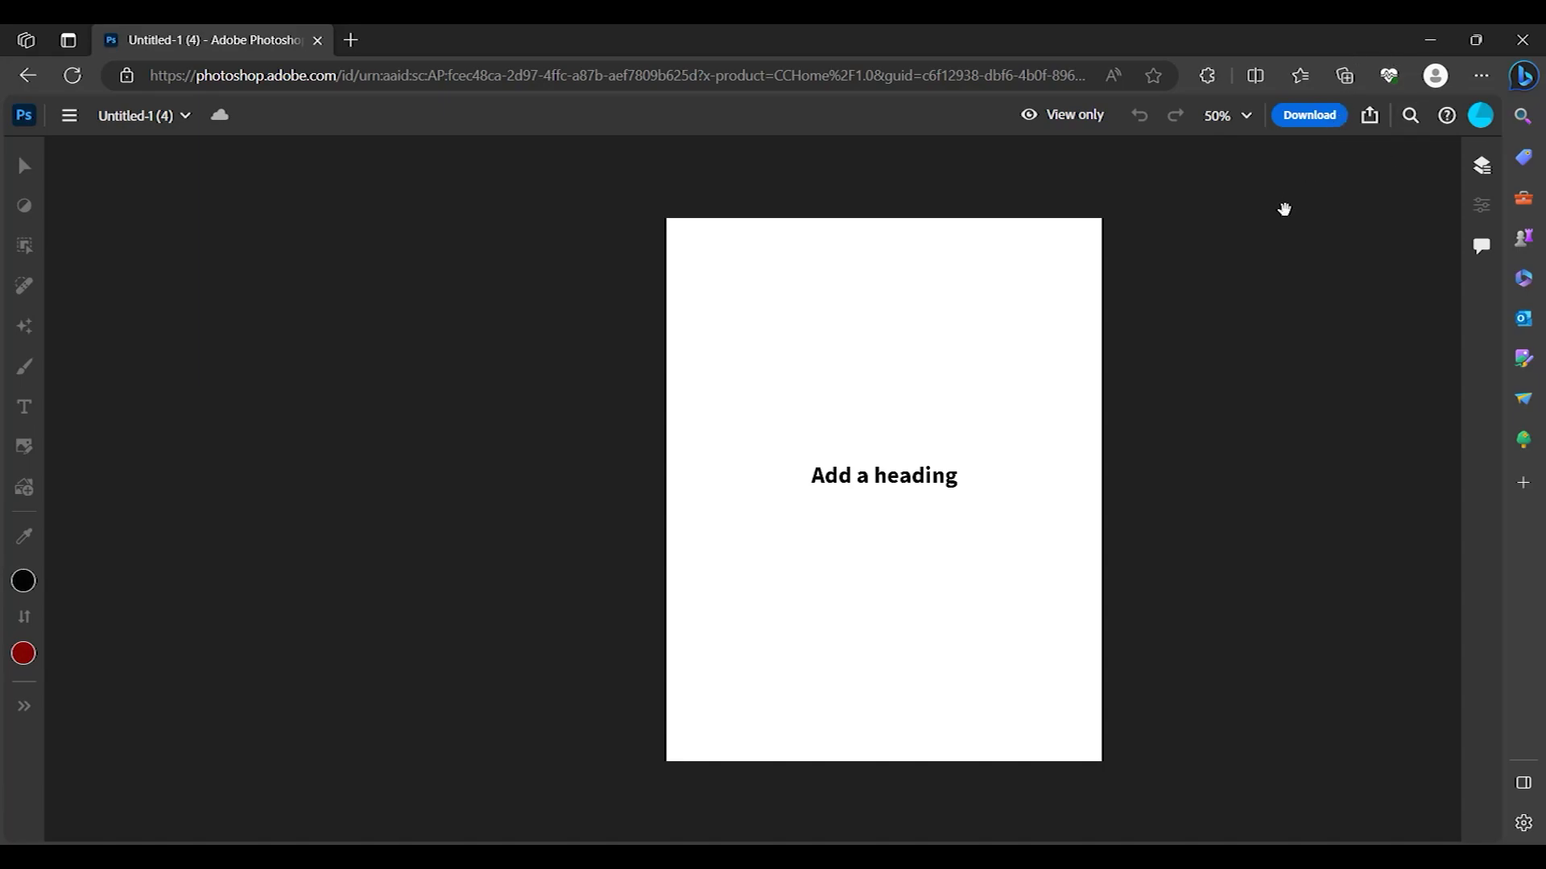
left_click(69, 115)
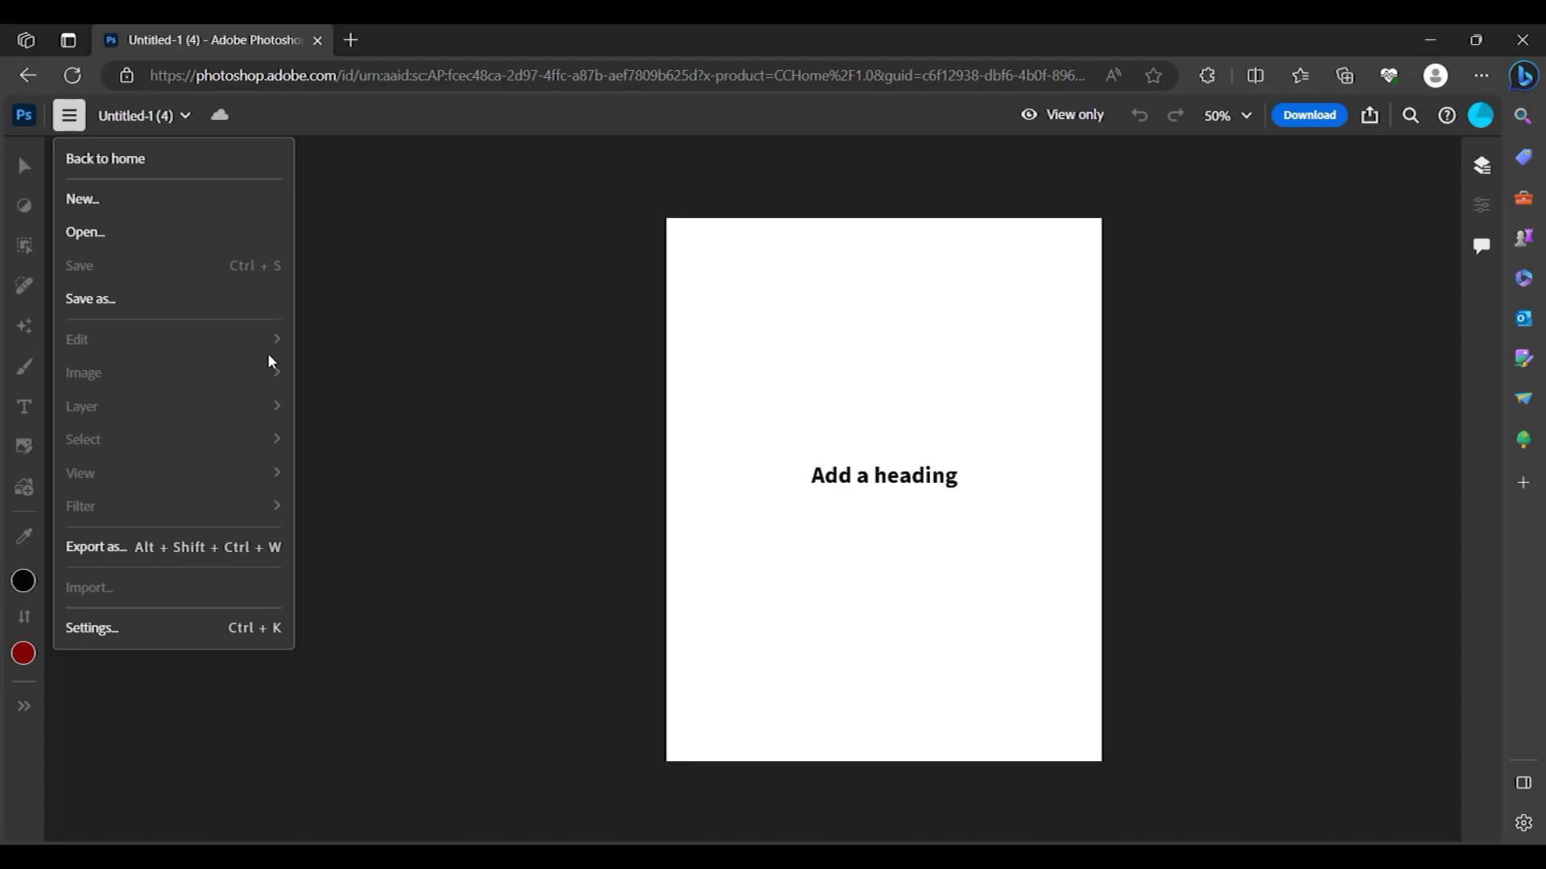
left_click(355, 369)
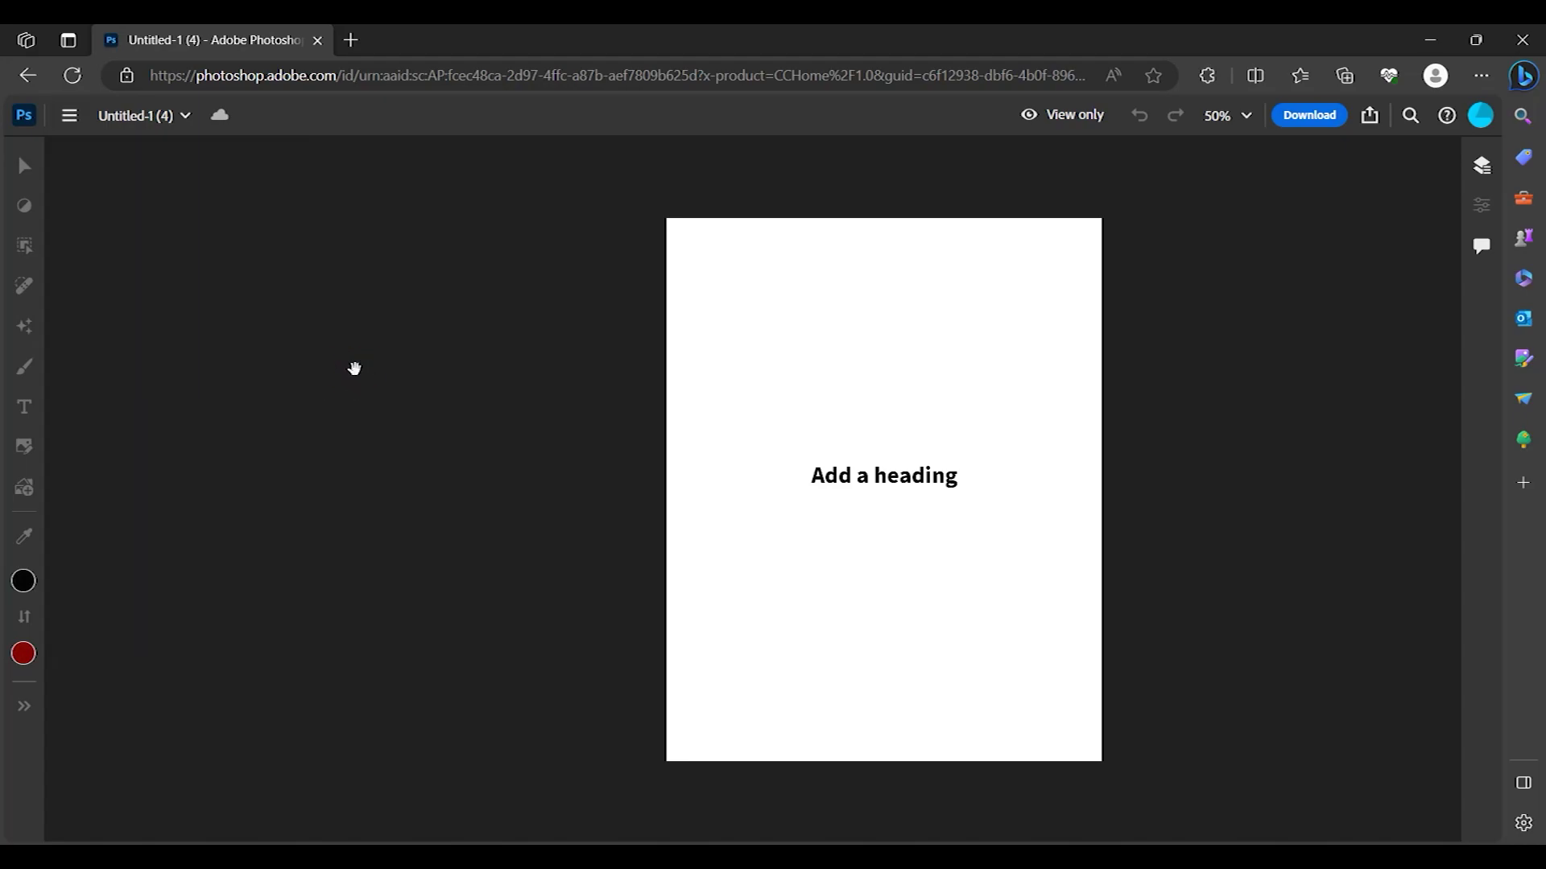
left_click(1448, 123)
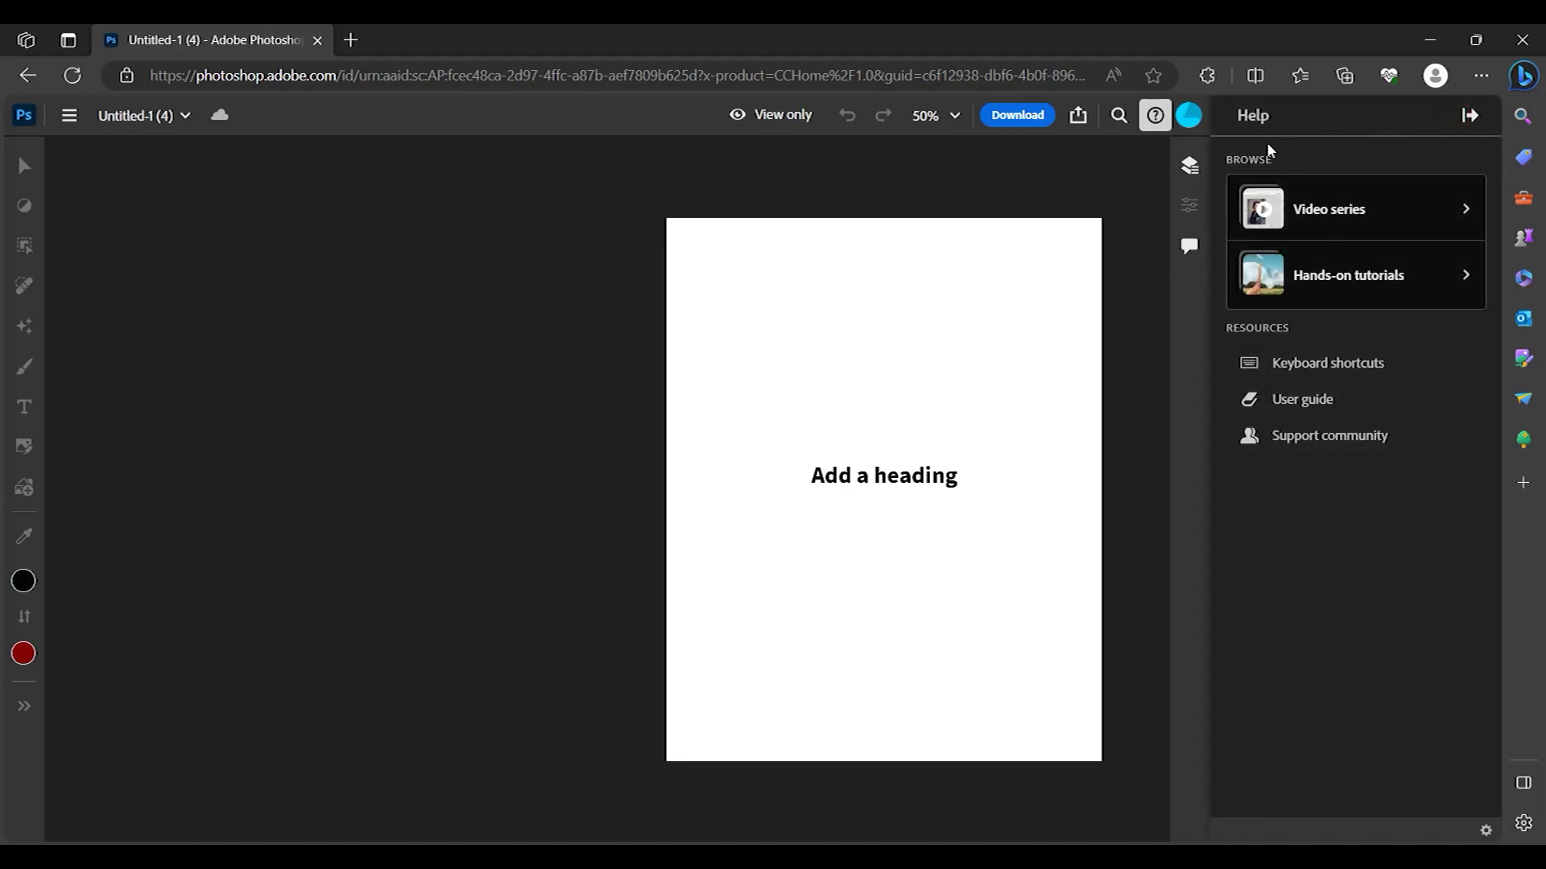
left_click(1337, 374)
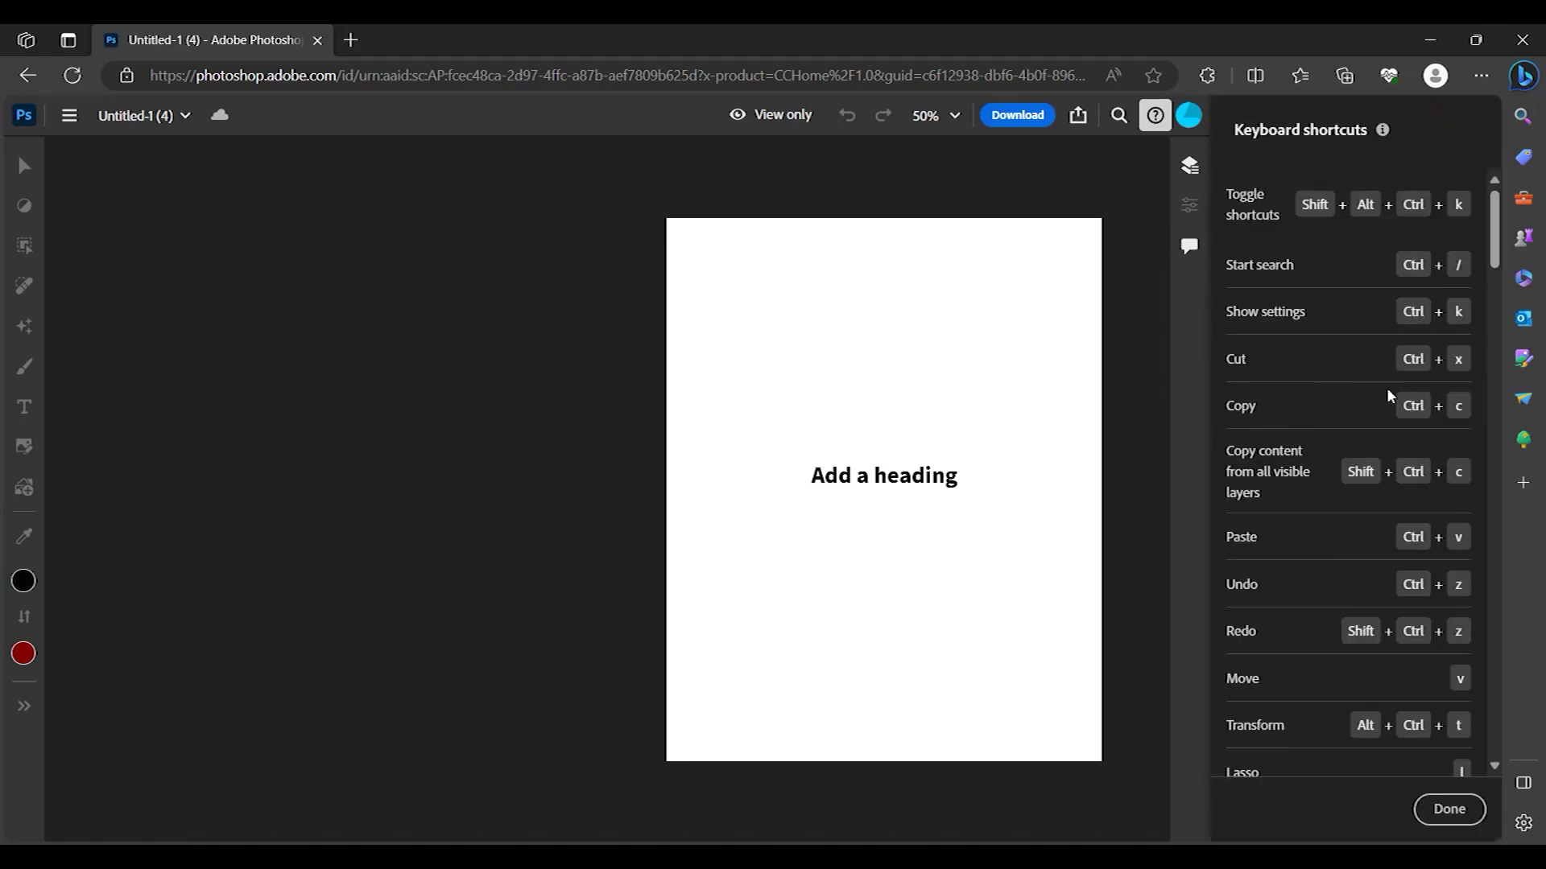
scroll(1386, 389, "down", 5)
scroll(1386, 391, "down", 5)
scroll(1386, 391, "down", 5)
scroll(1386, 392, "down", 5)
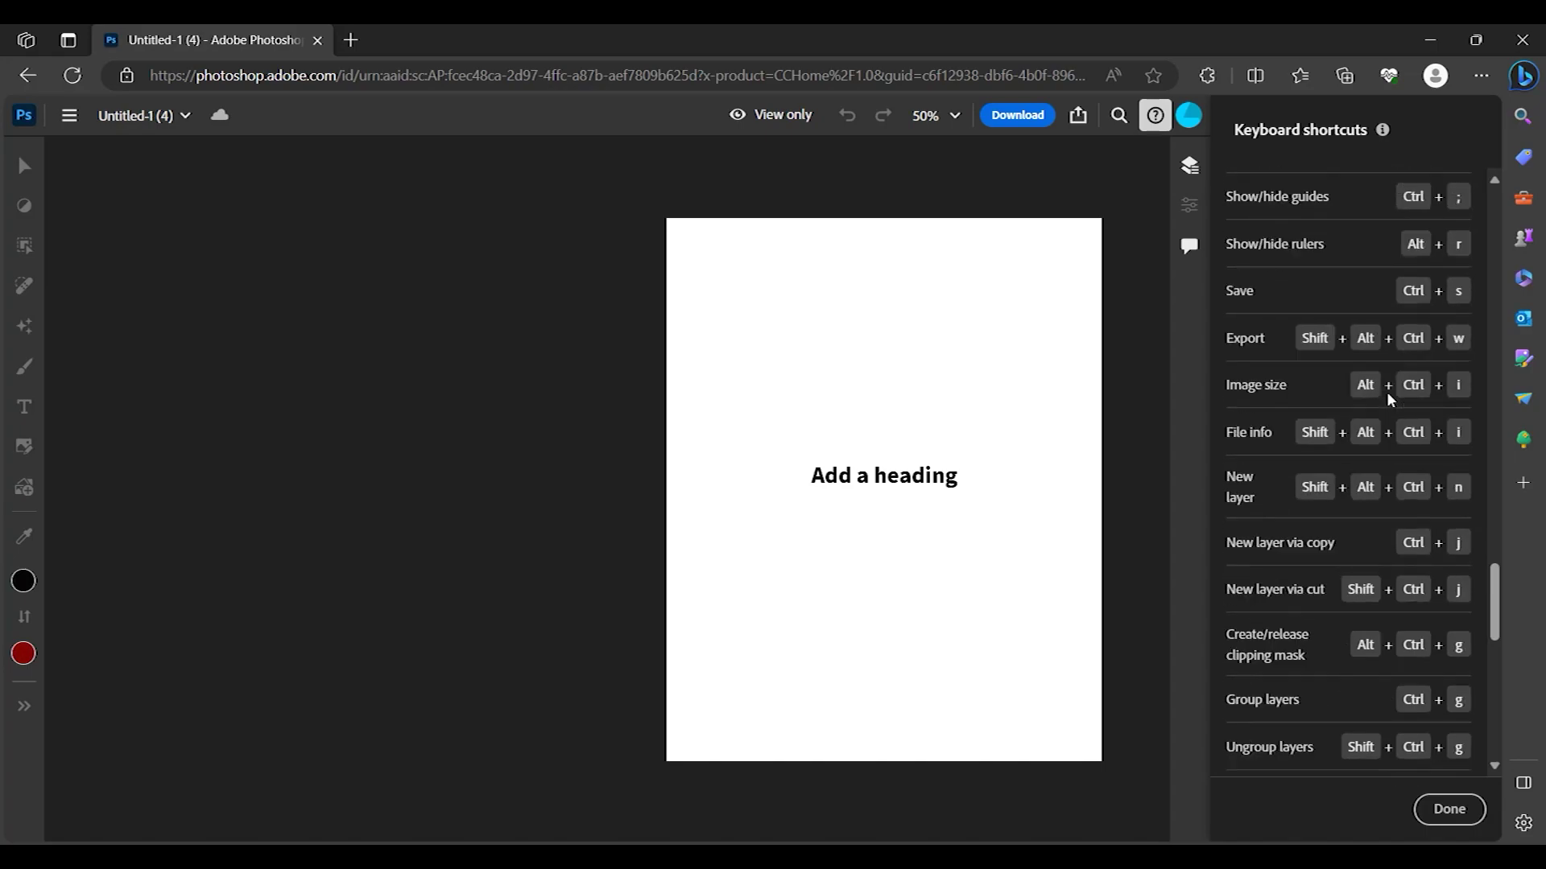
scroll(1386, 391, "down", 5)
scroll(1387, 391, "down", 2)
left_click(1155, 115)
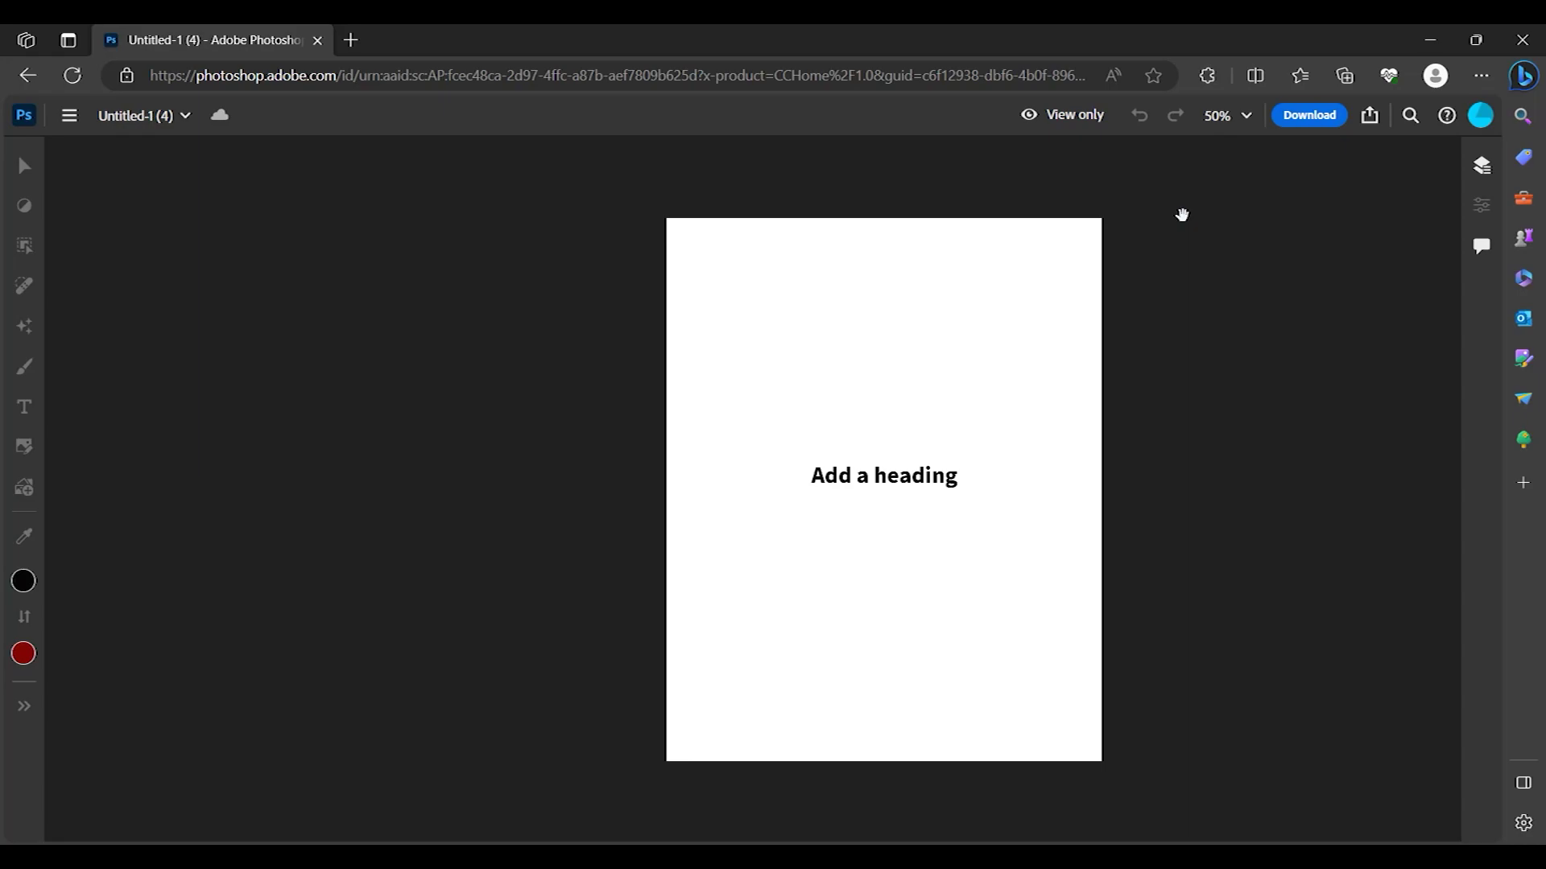
- Delete the 'Add a heading' layer, leaving blank Layer 1, and pick Rectangular marquee
key("space")
left_click_drag(1207, 335, 1066, 290)
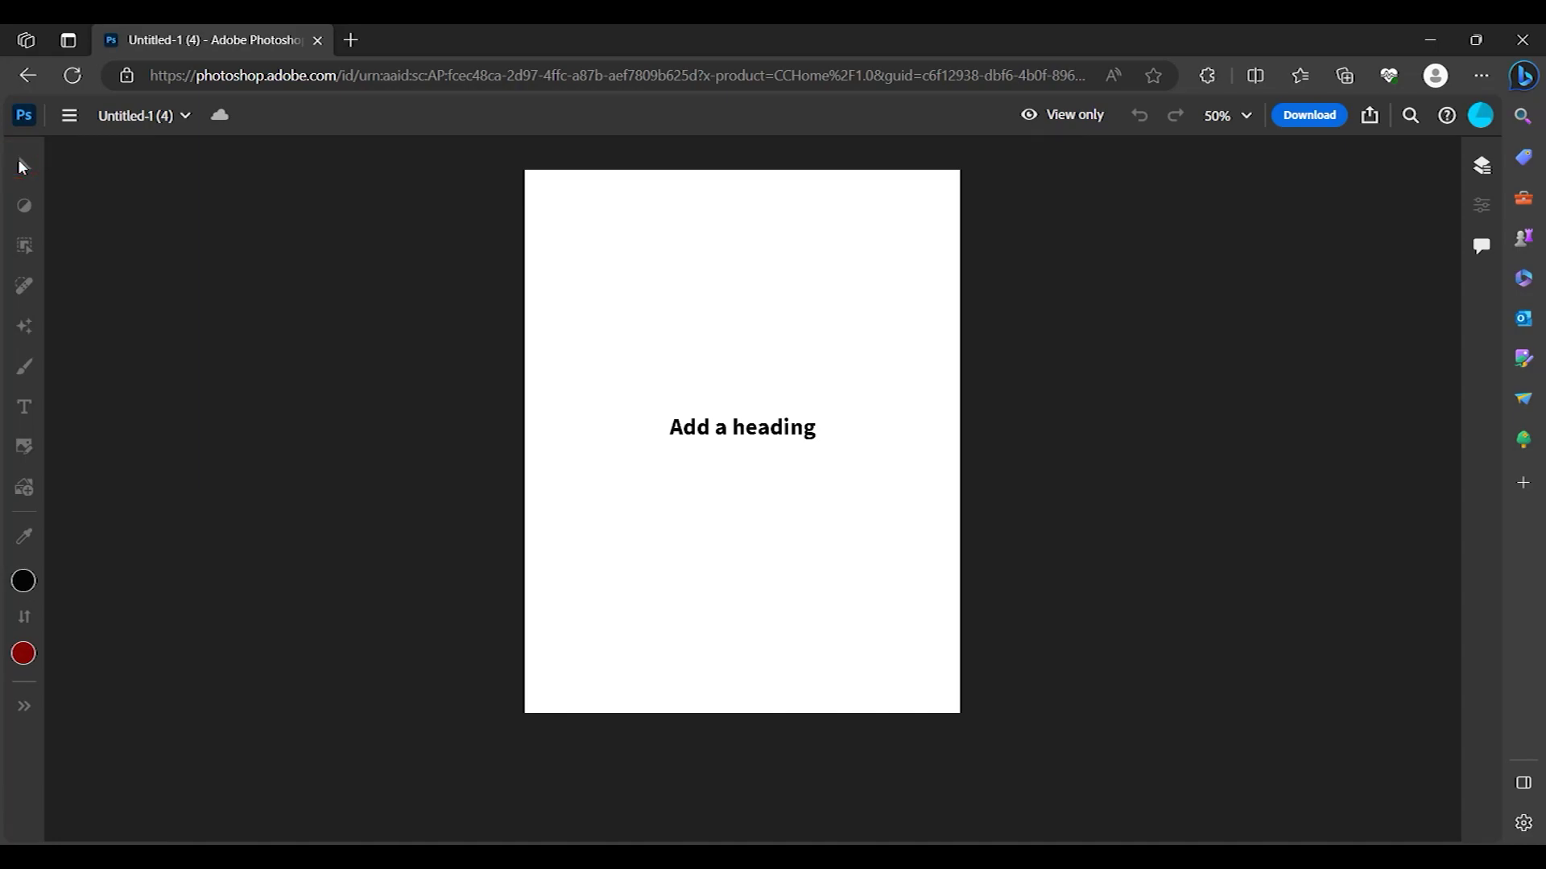
left_click(621, 340)
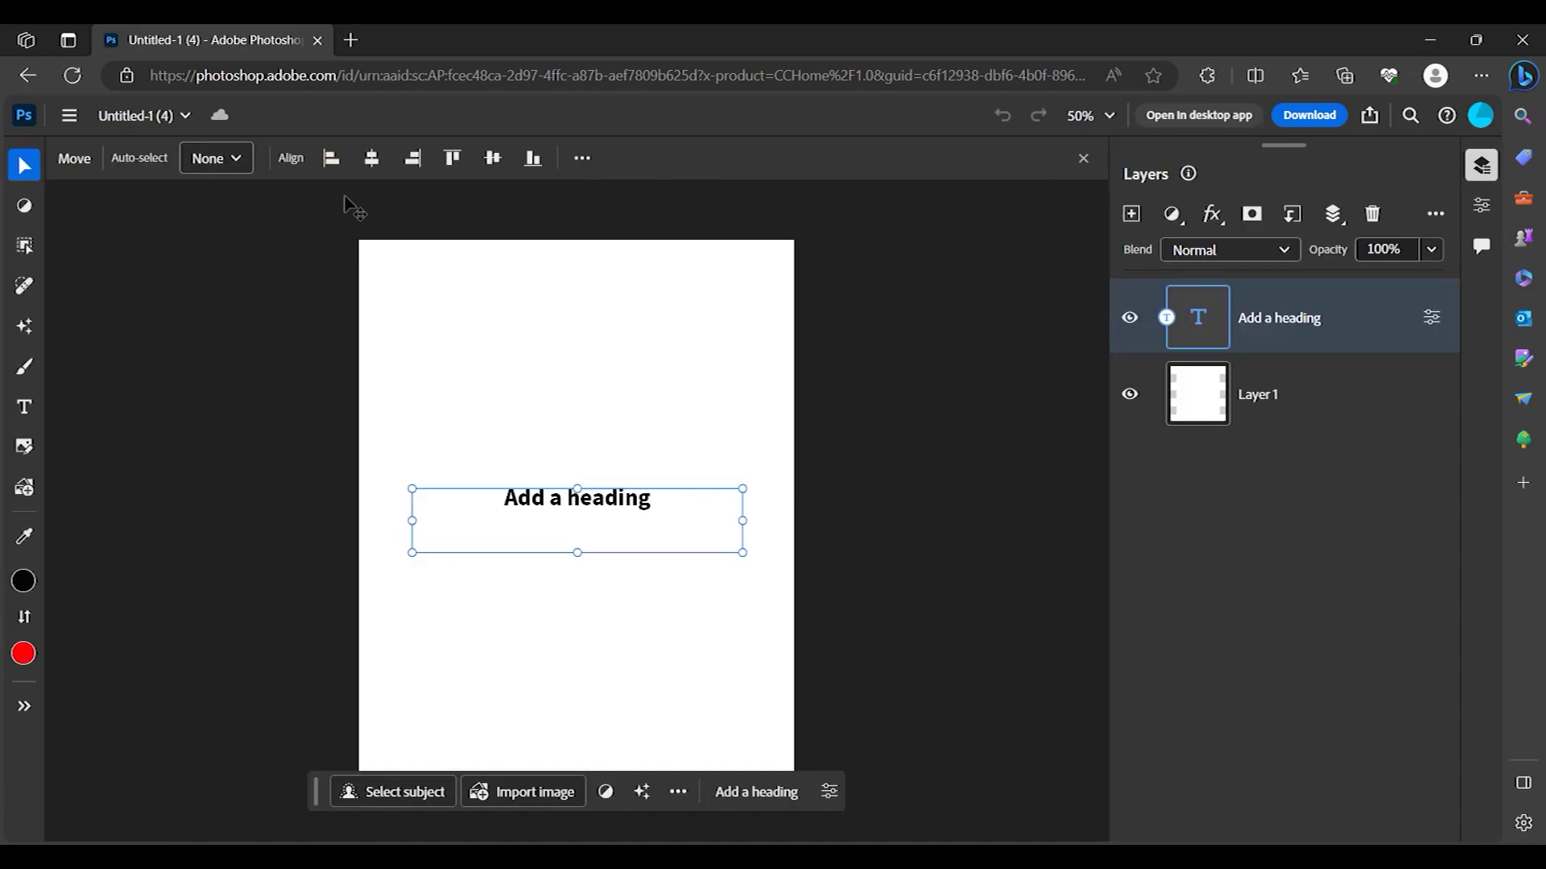
left_click(1372, 213)
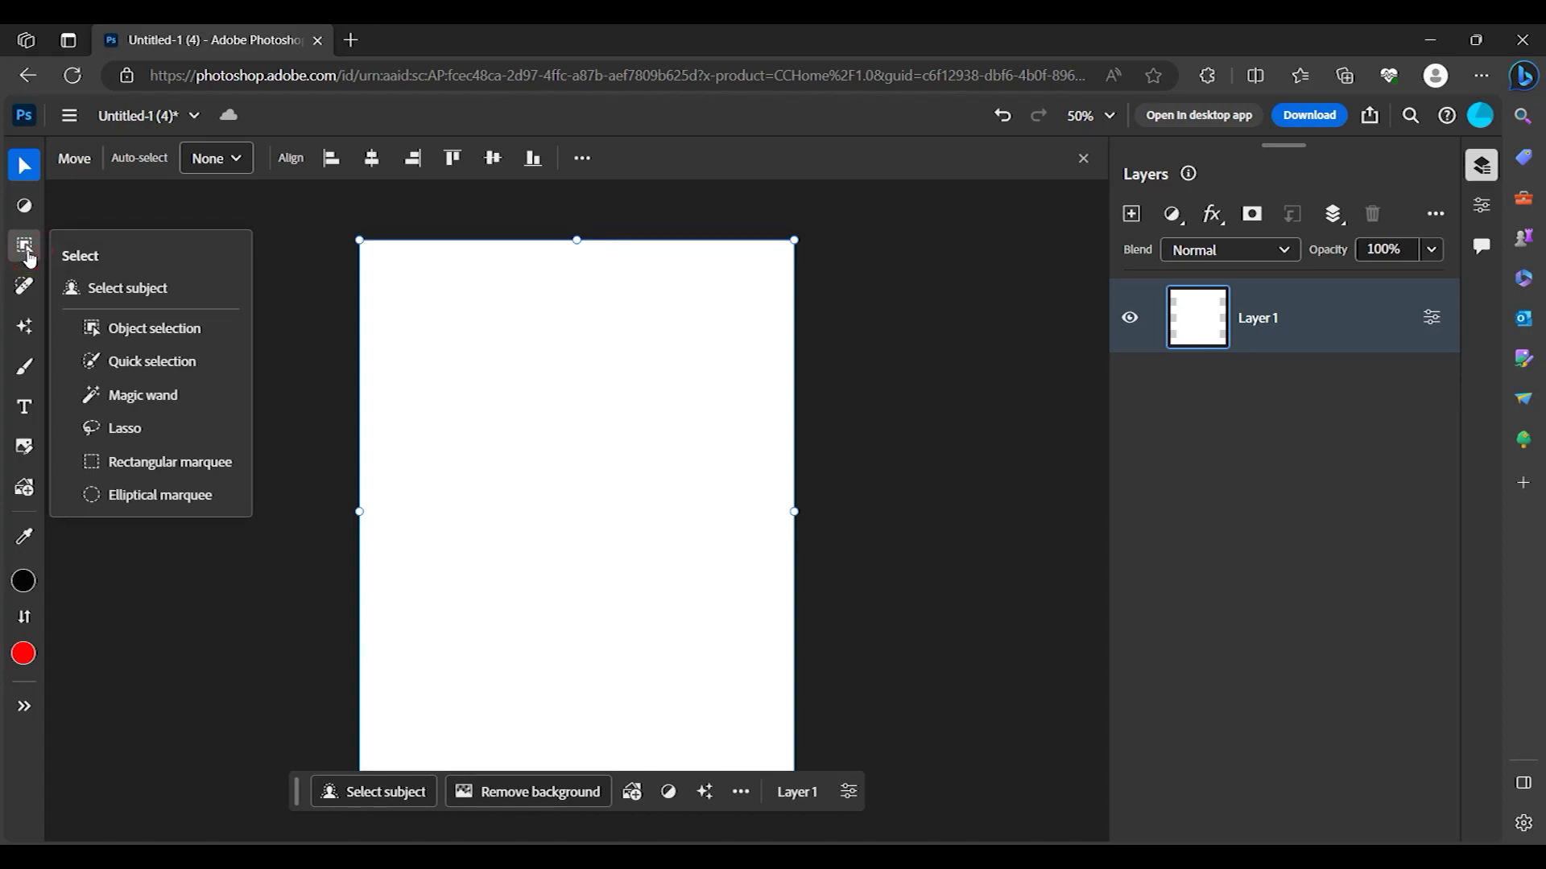
left_click(31, 256)
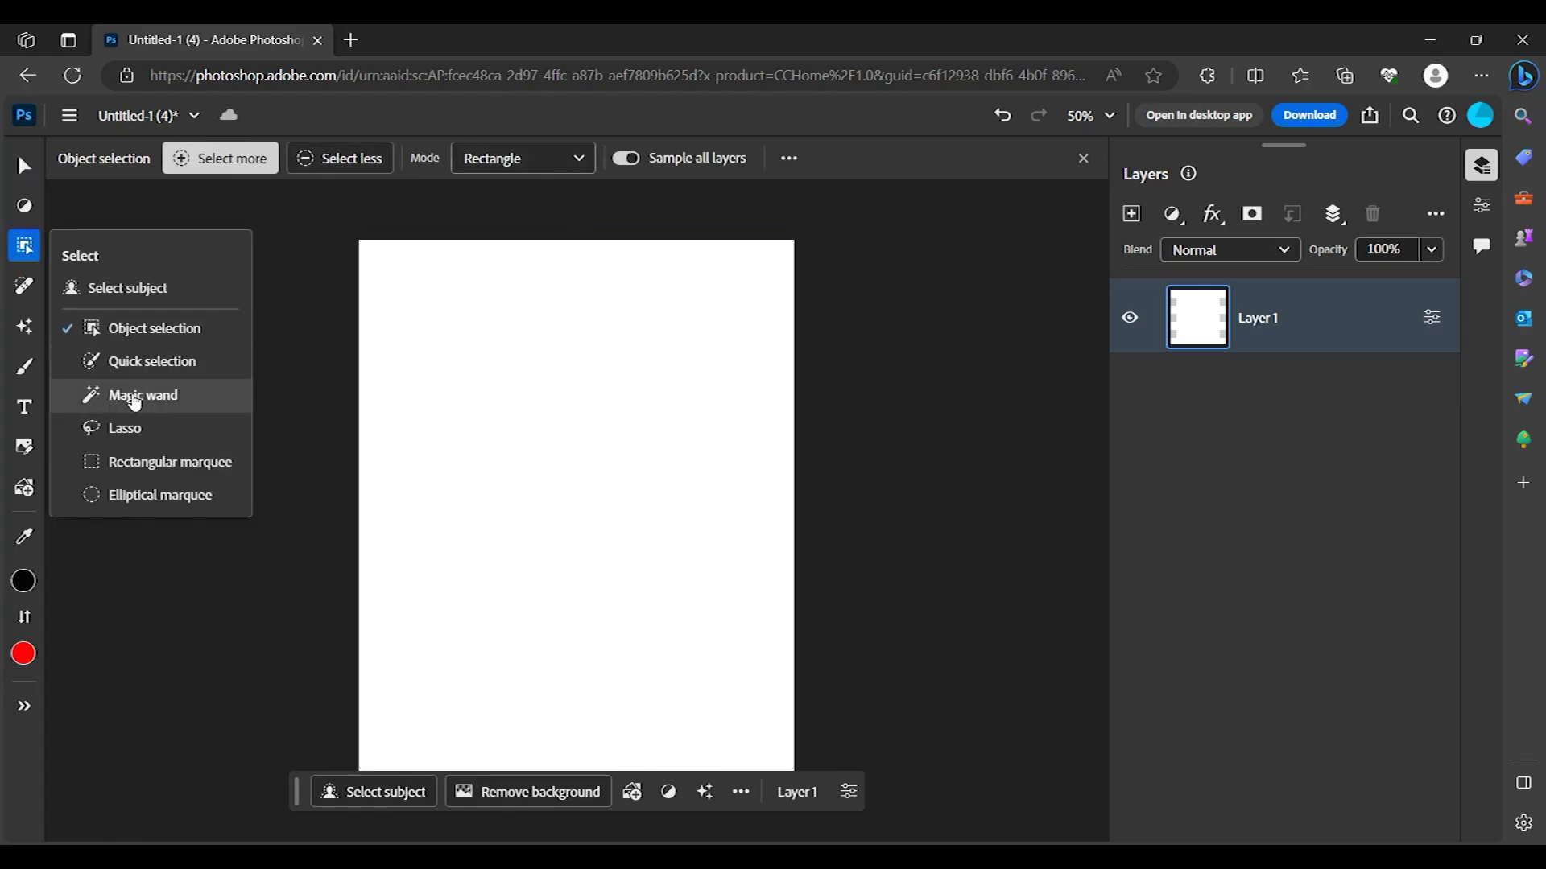
left_click(139, 473)
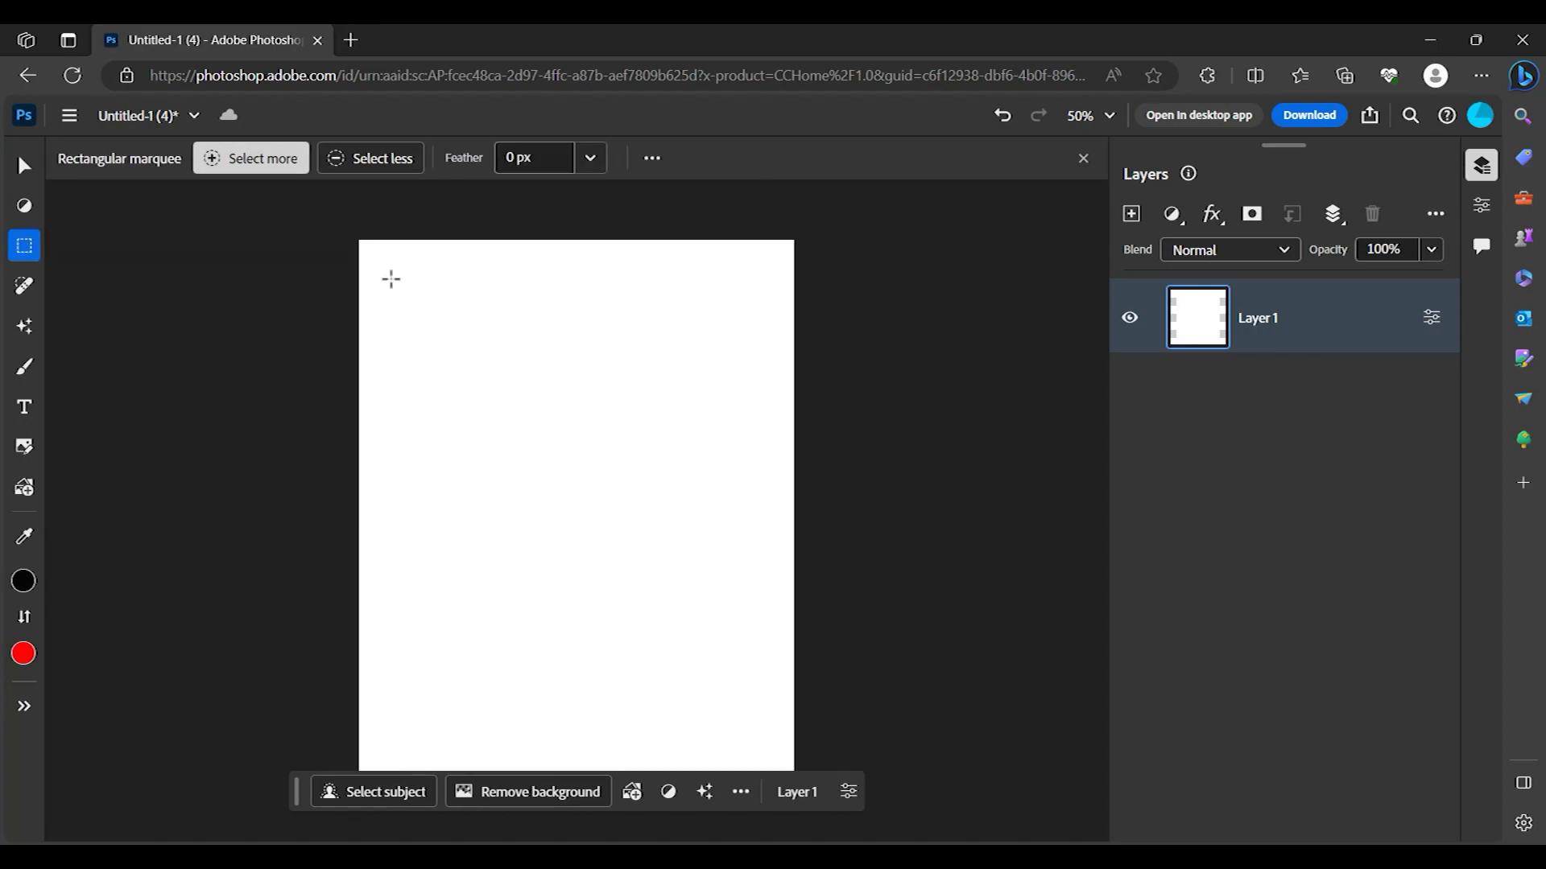
left_click_drag(366, 266, 822, 439)
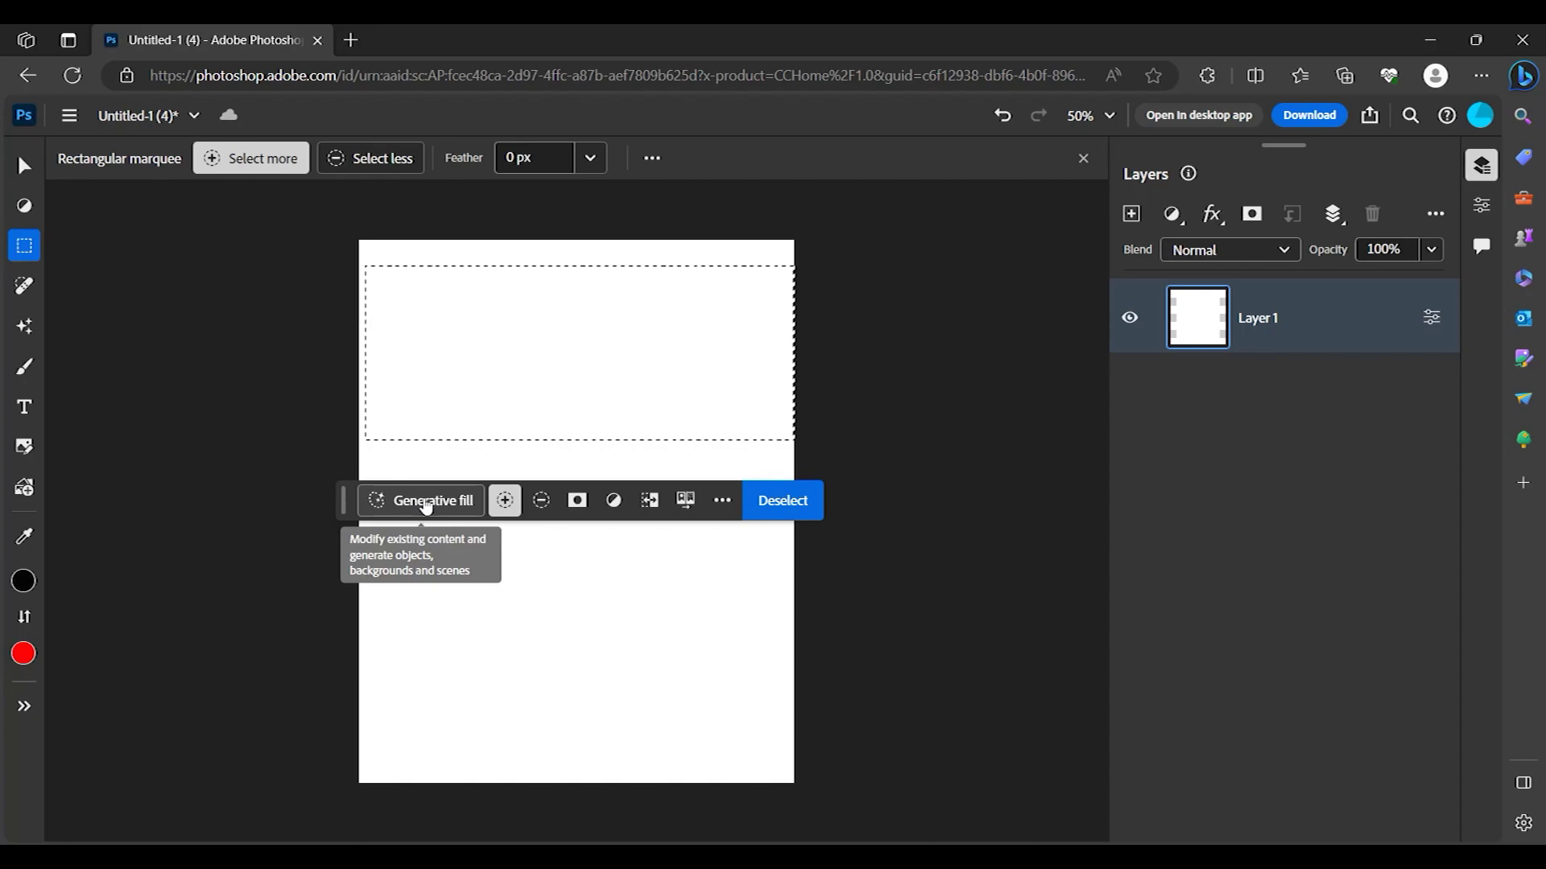
left_click(422, 500)
type("f")
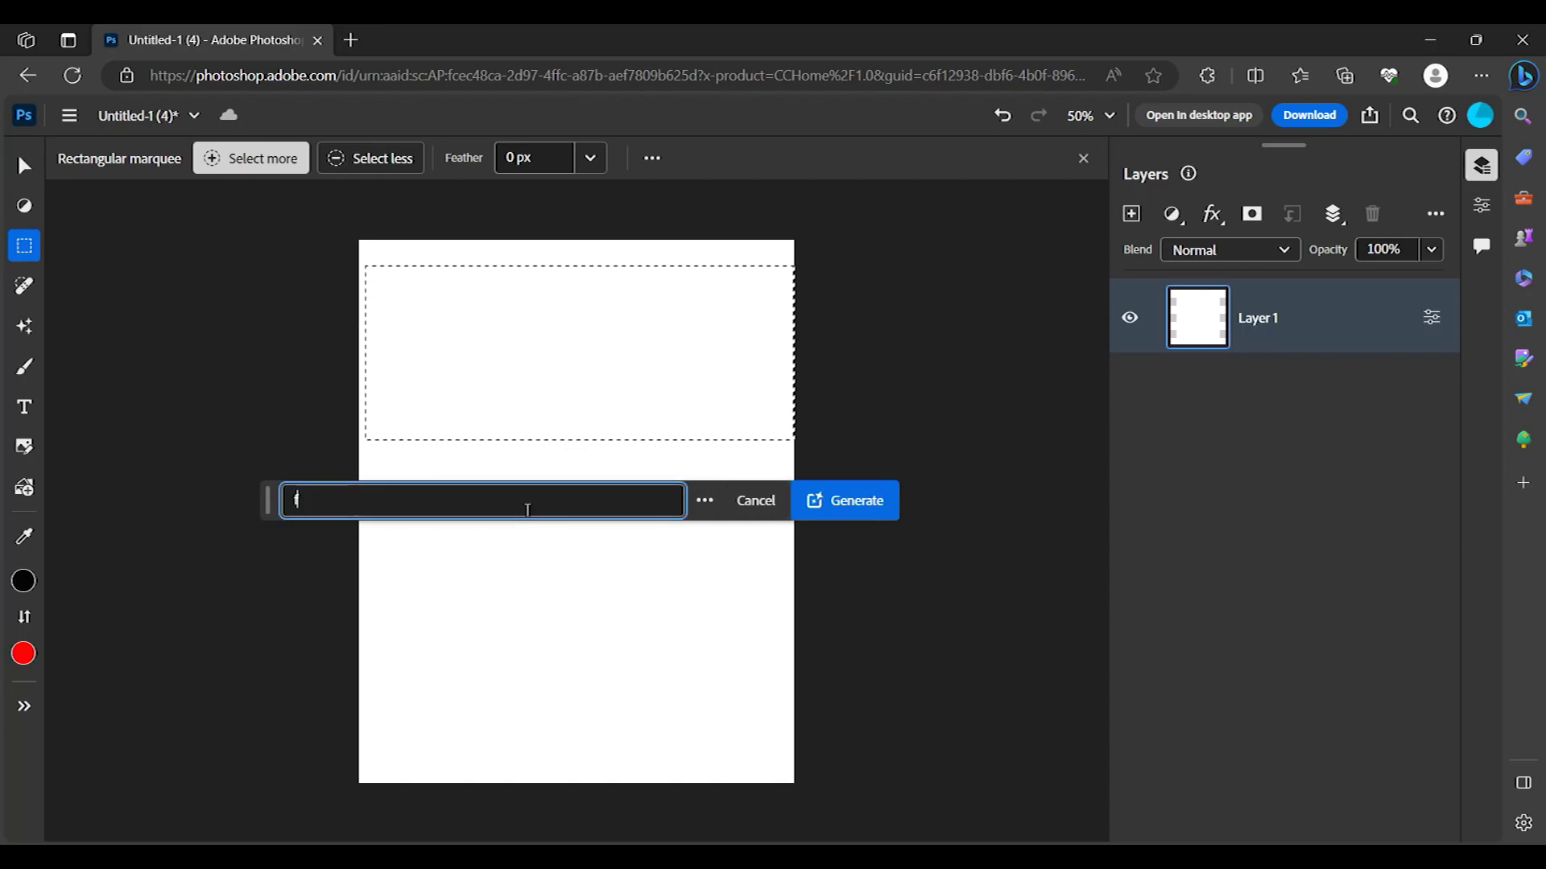
type("lower")
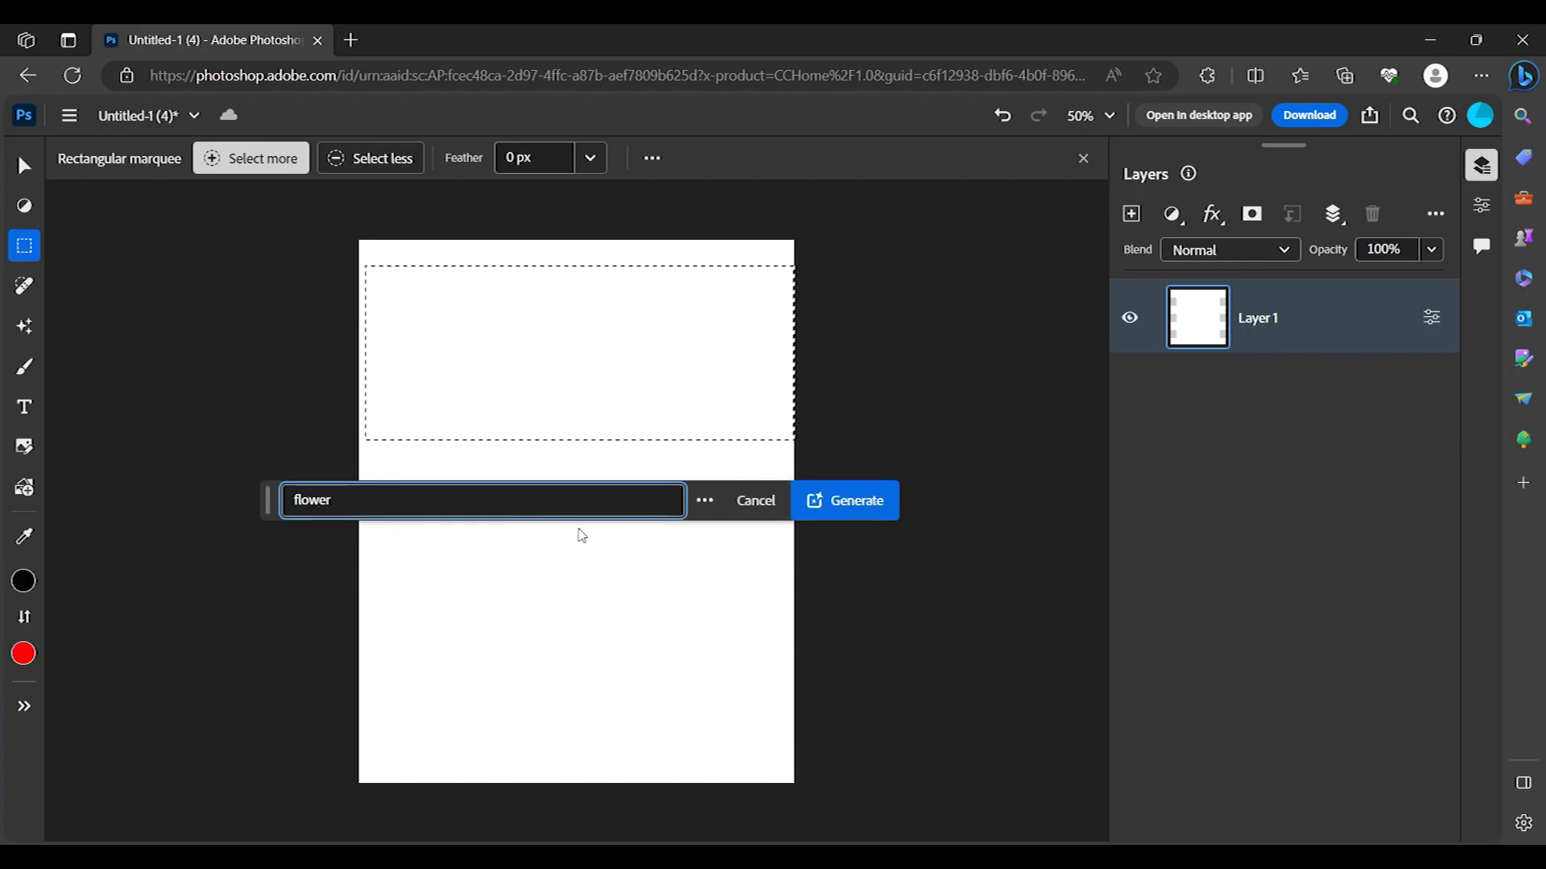
left_click(847, 508)
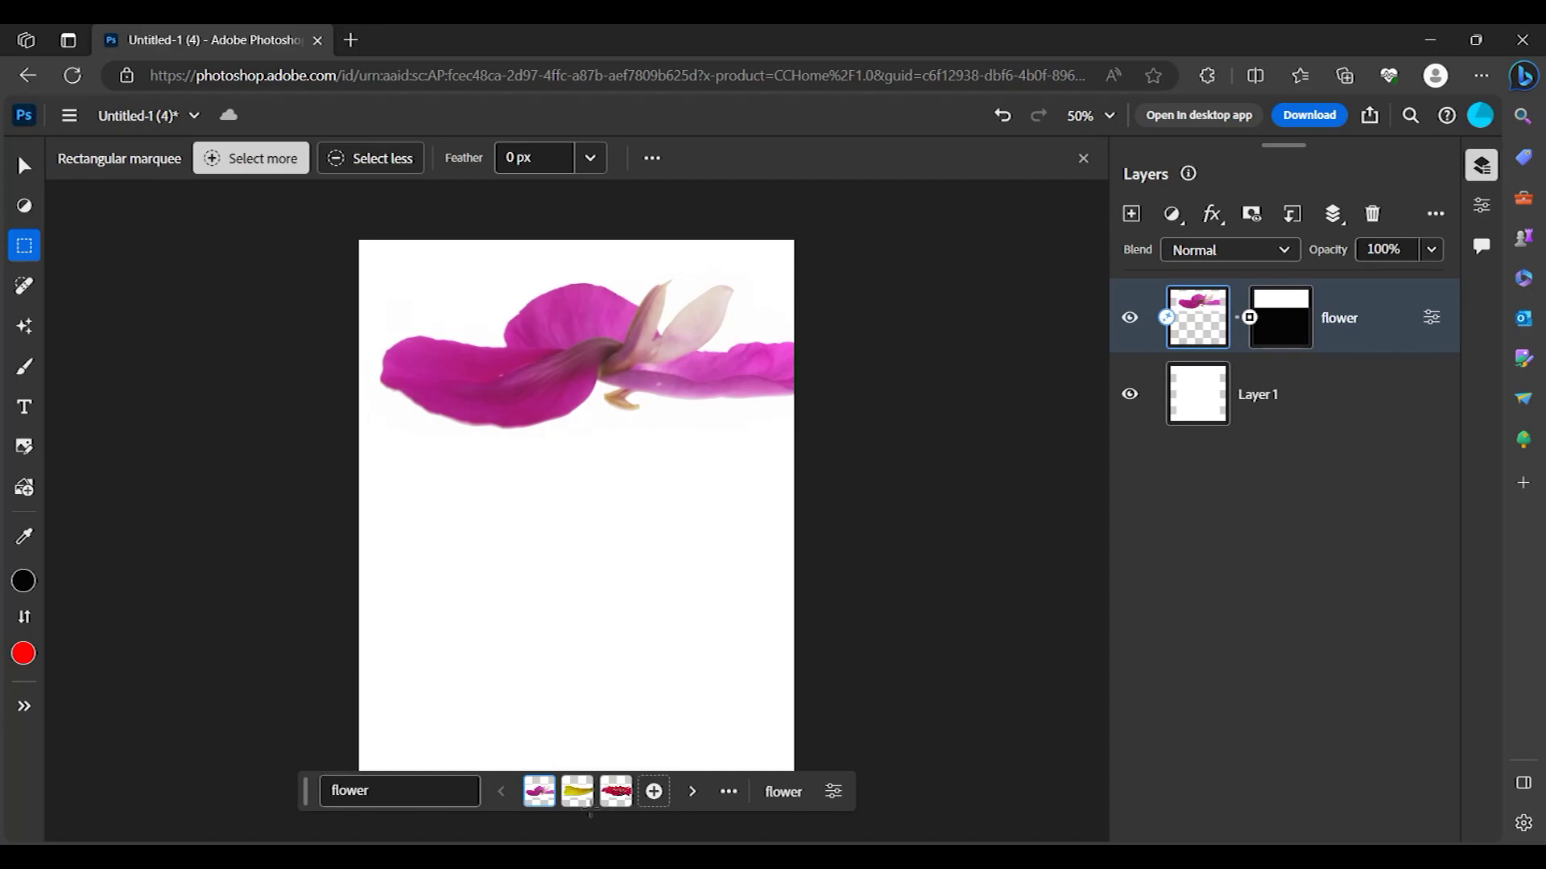
left_click(577, 791)
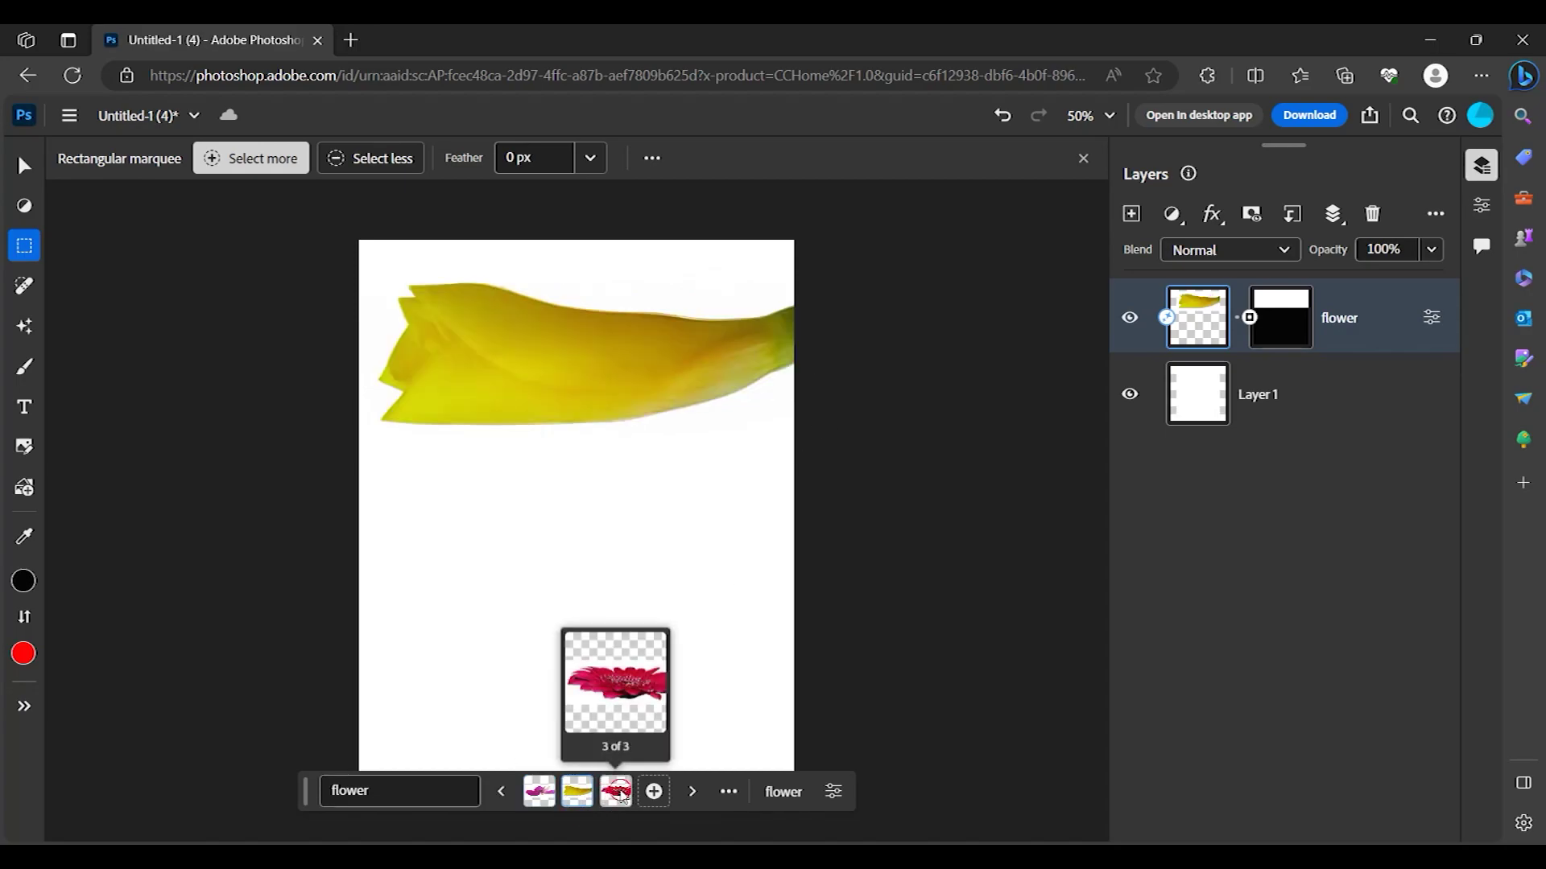
left_click(539, 792)
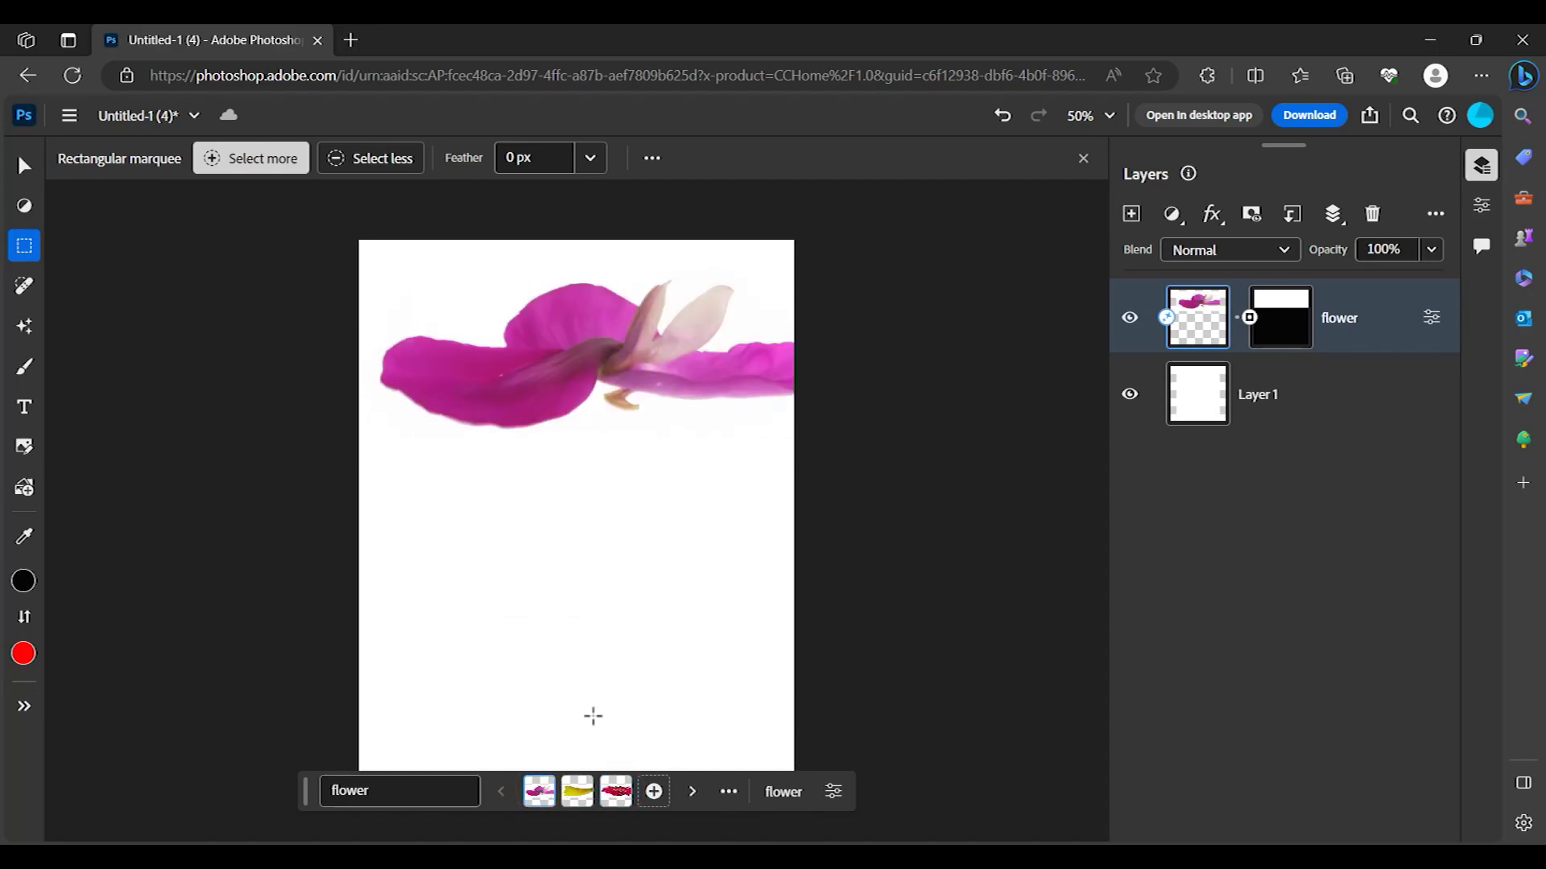
left_click(25, 165)
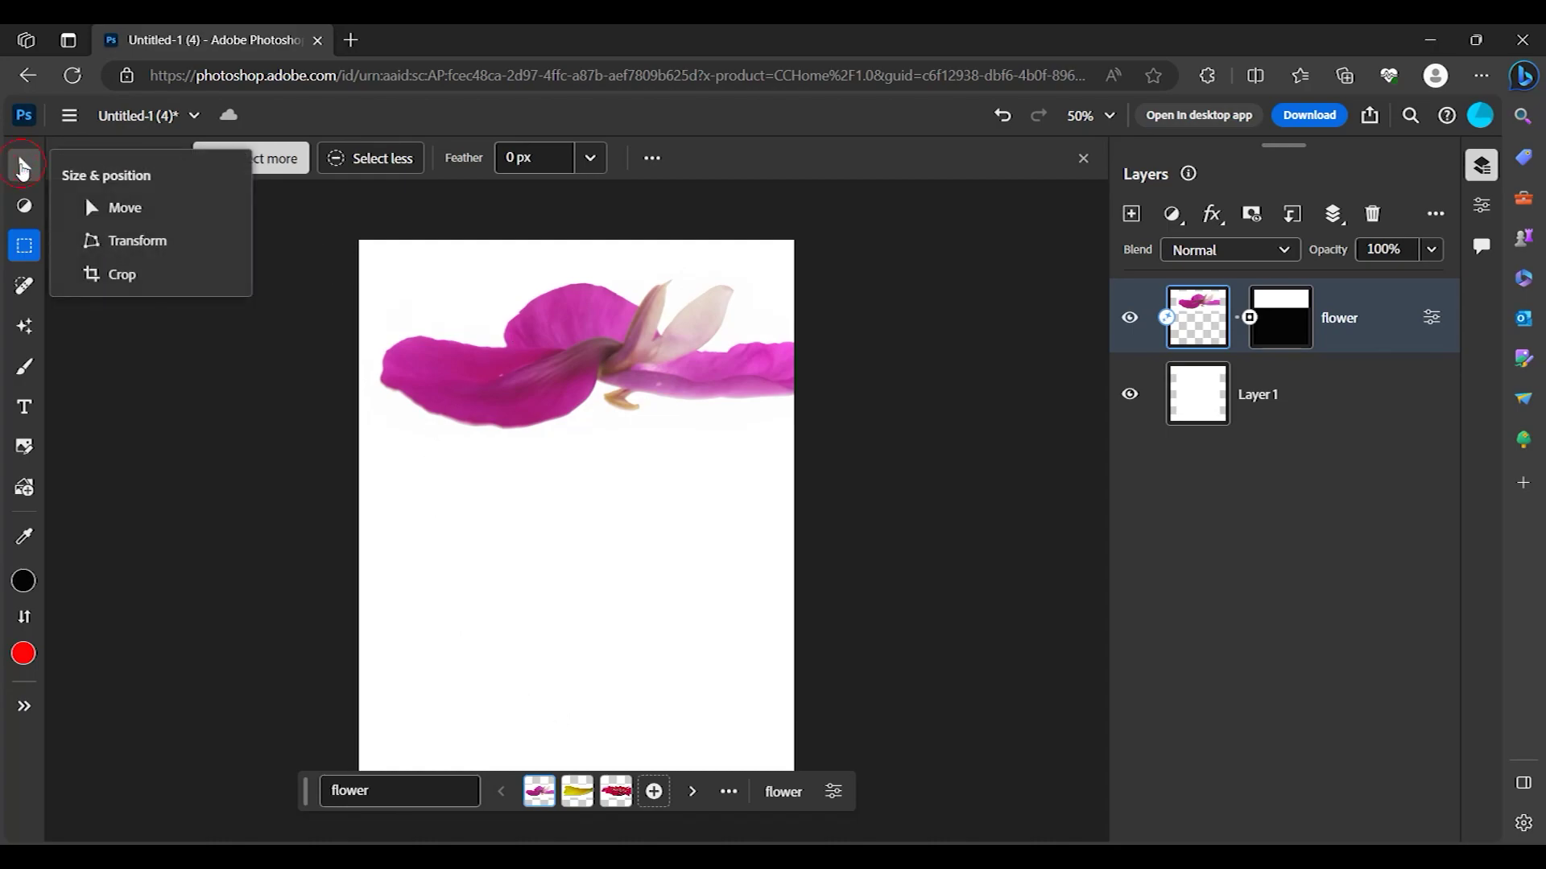
left_click(121, 206)
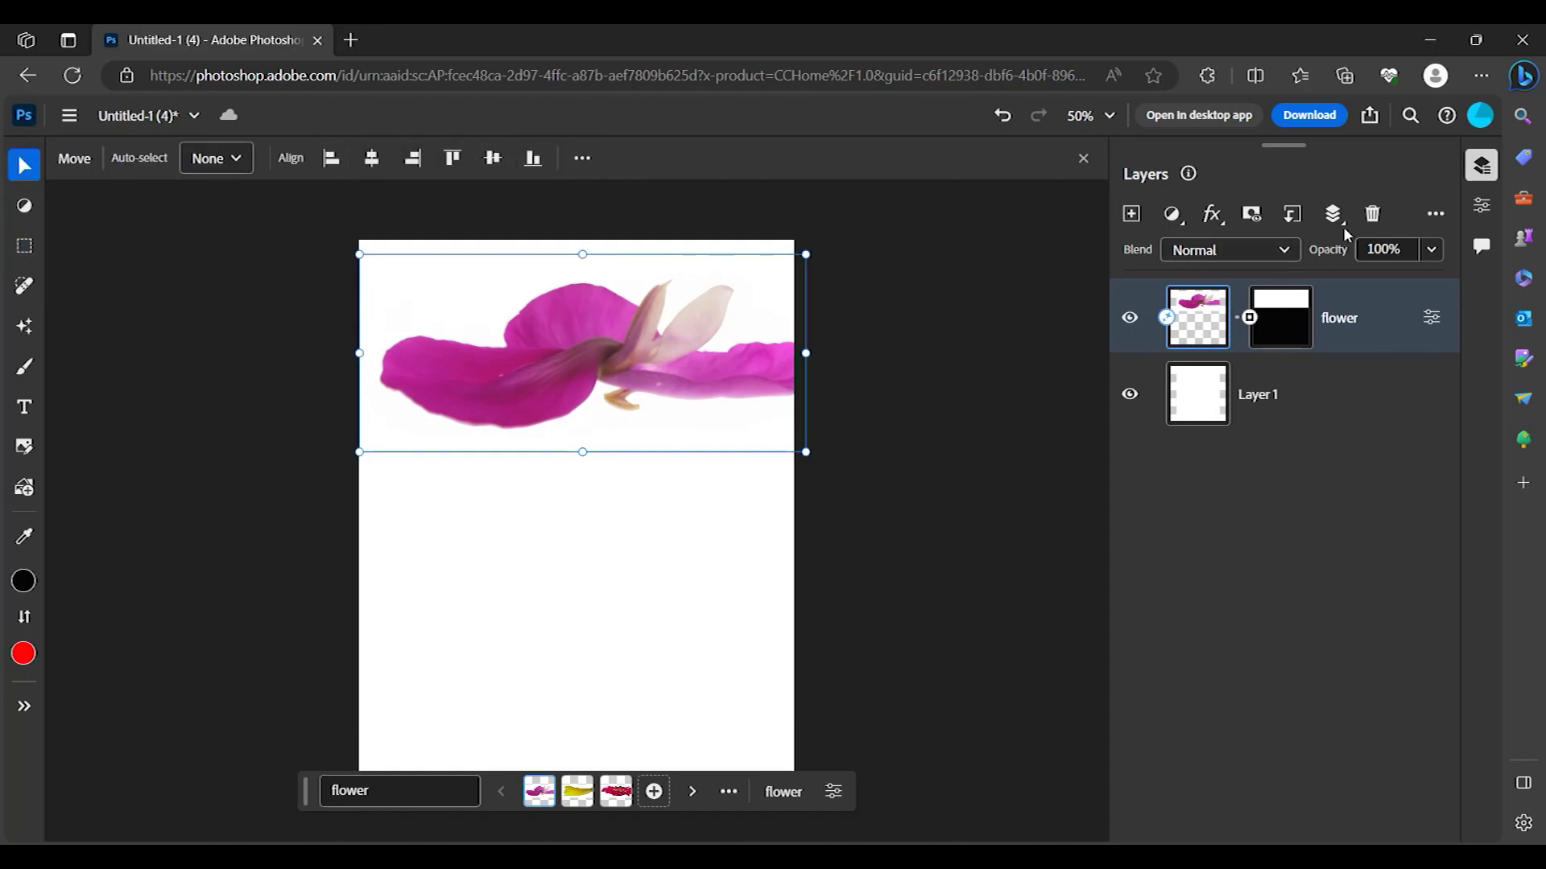
left_click(1372, 214)
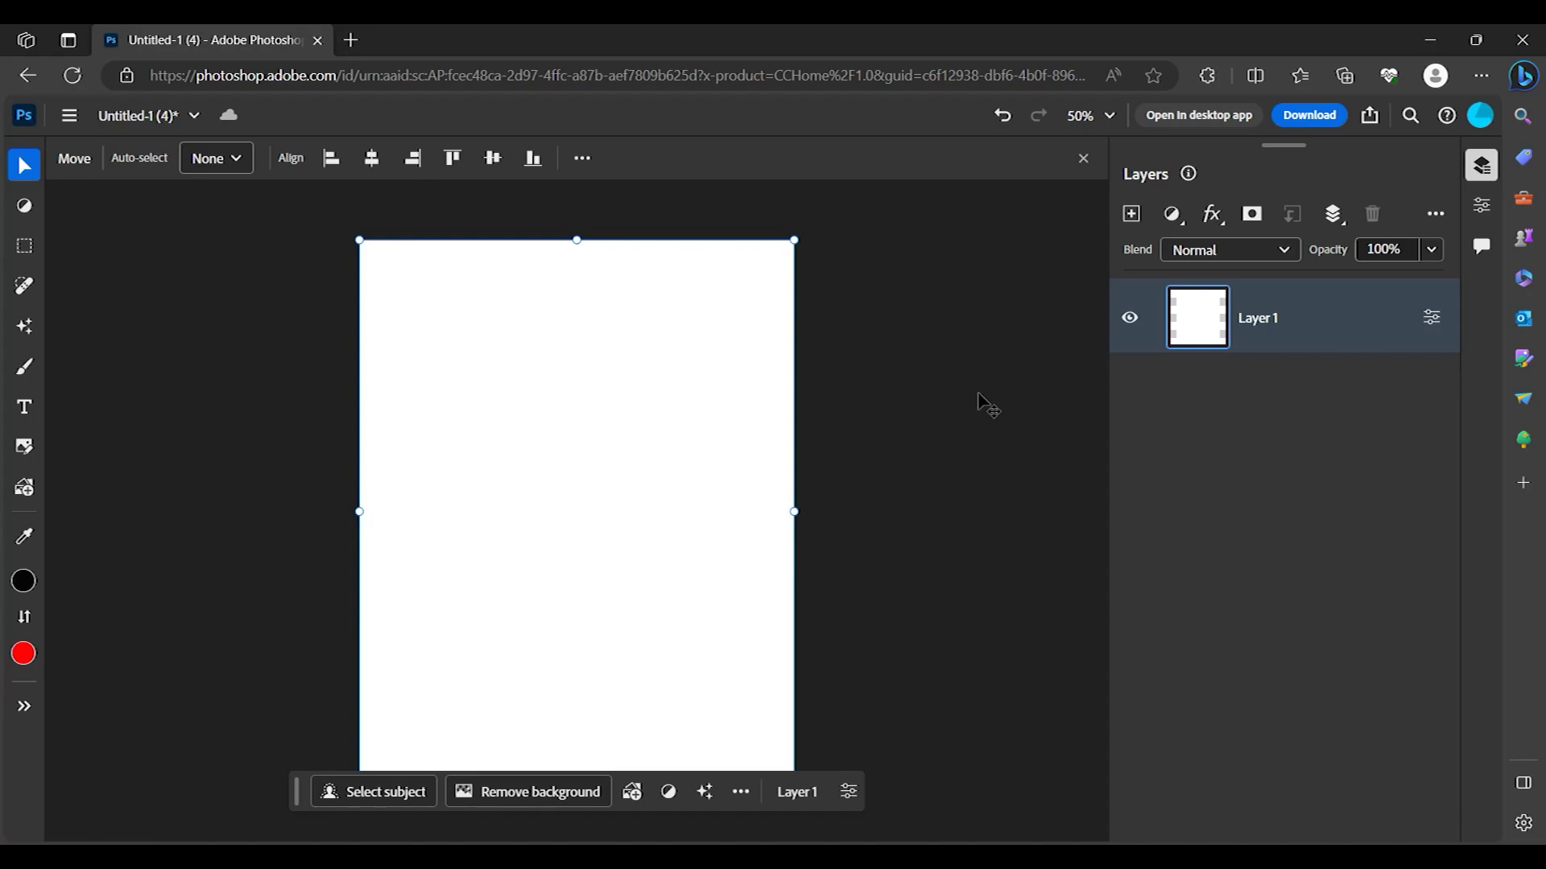